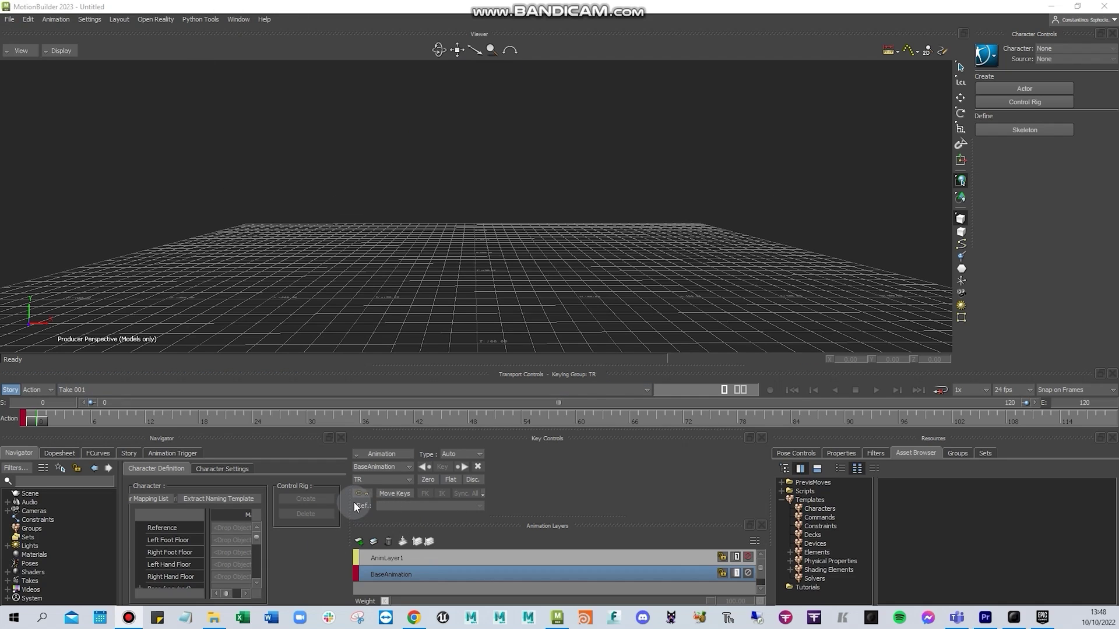
- Widen the Navigator area beside Key Controls and display the FCurves editor in it
left_click_drag(351, 501, 571, 503)
left_click(131, 454)
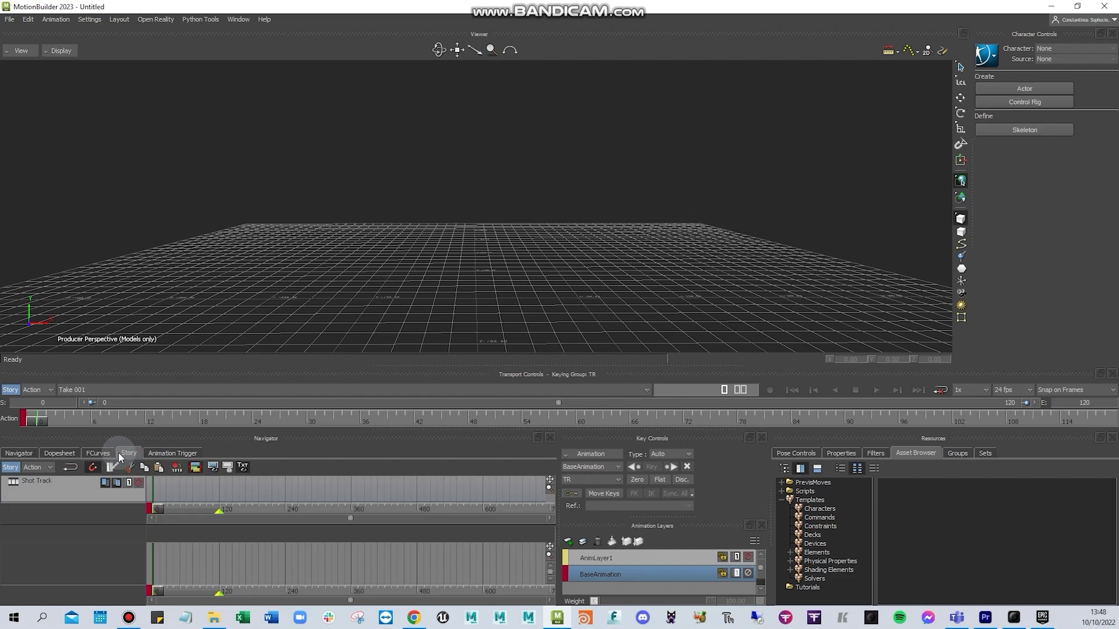
left_click(107, 453)
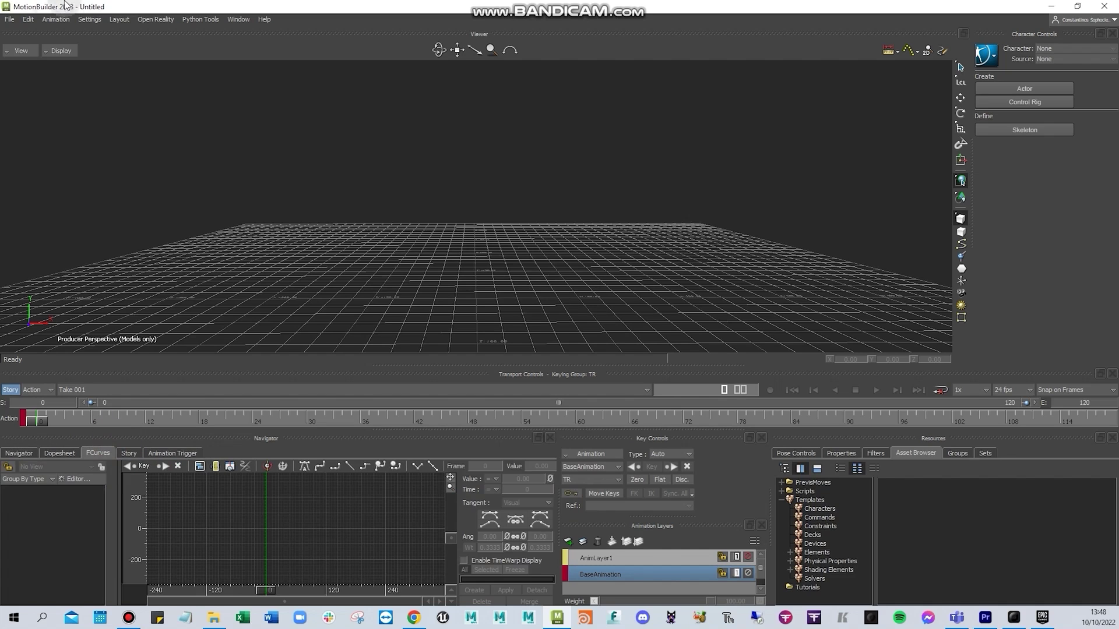
left_click(11, 19)
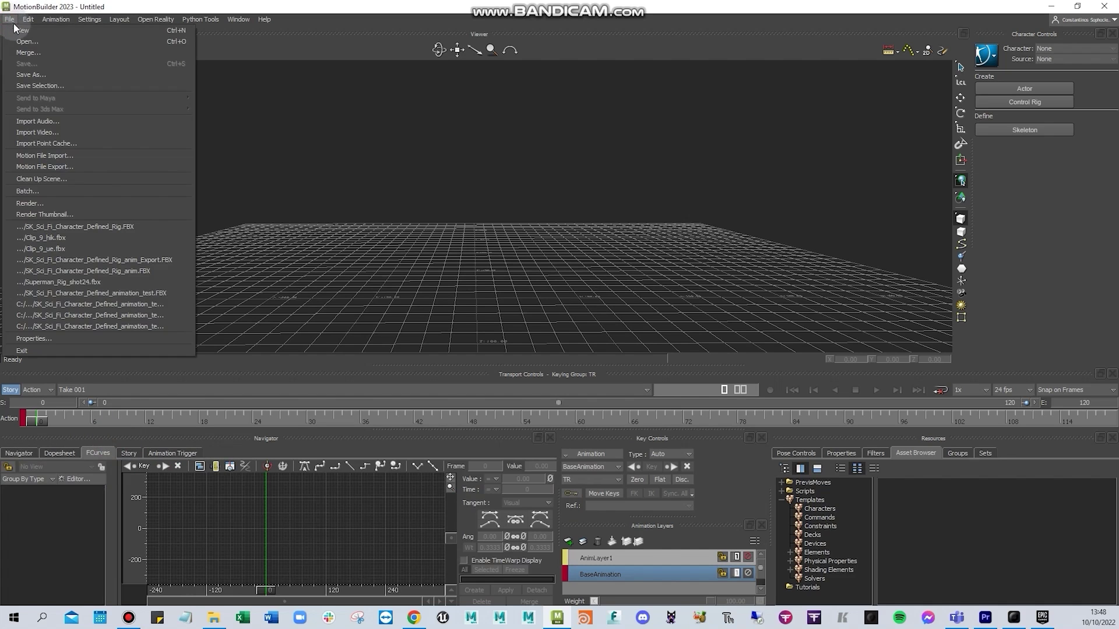
left_click(46, 53)
left_click(861, 196)
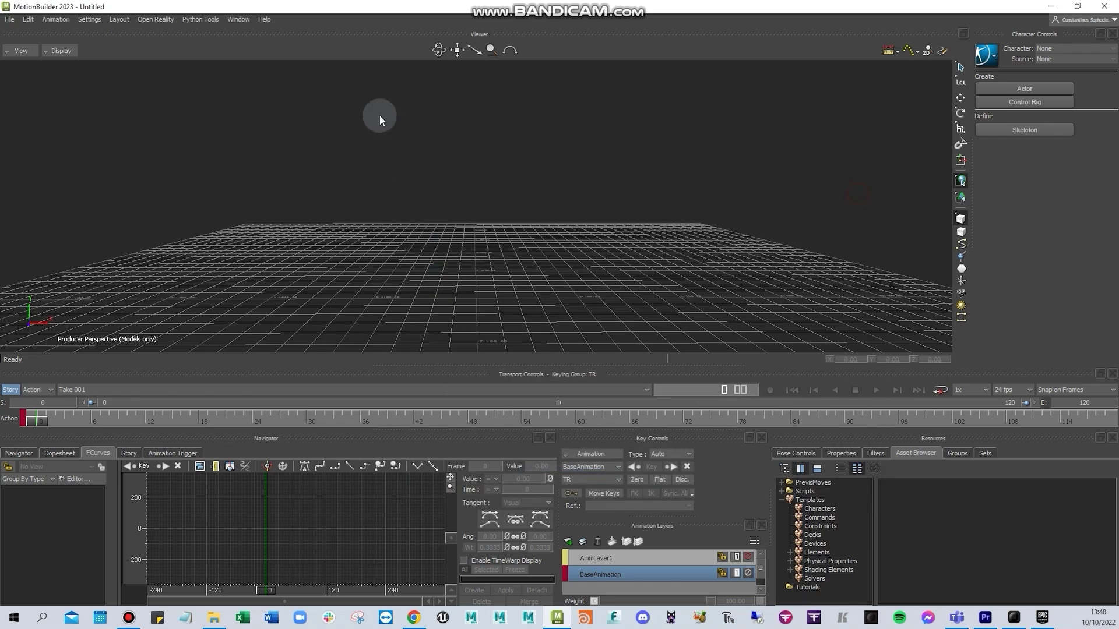
left_click(10, 20)
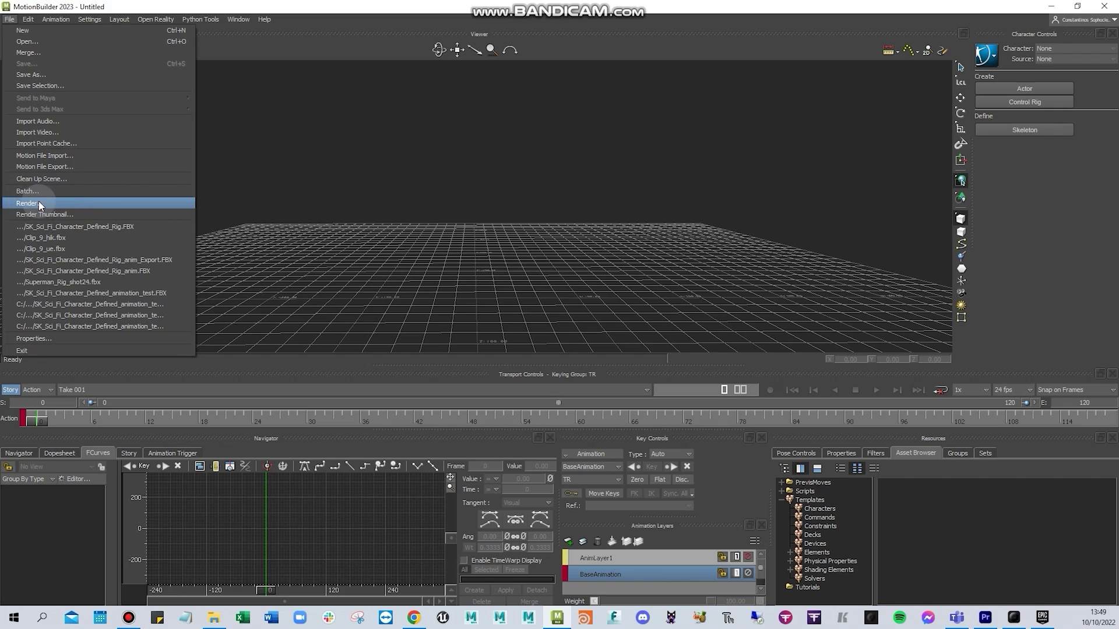
mouse_move(27, 22)
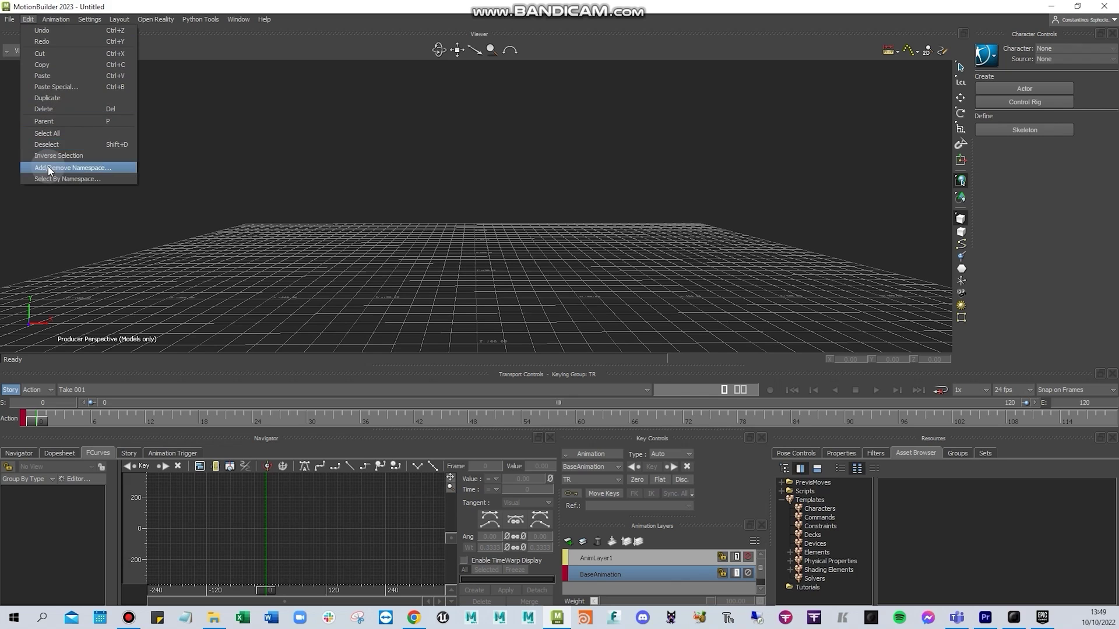
- View the application preferences and close them without changing anything
mouse_move(62, 24)
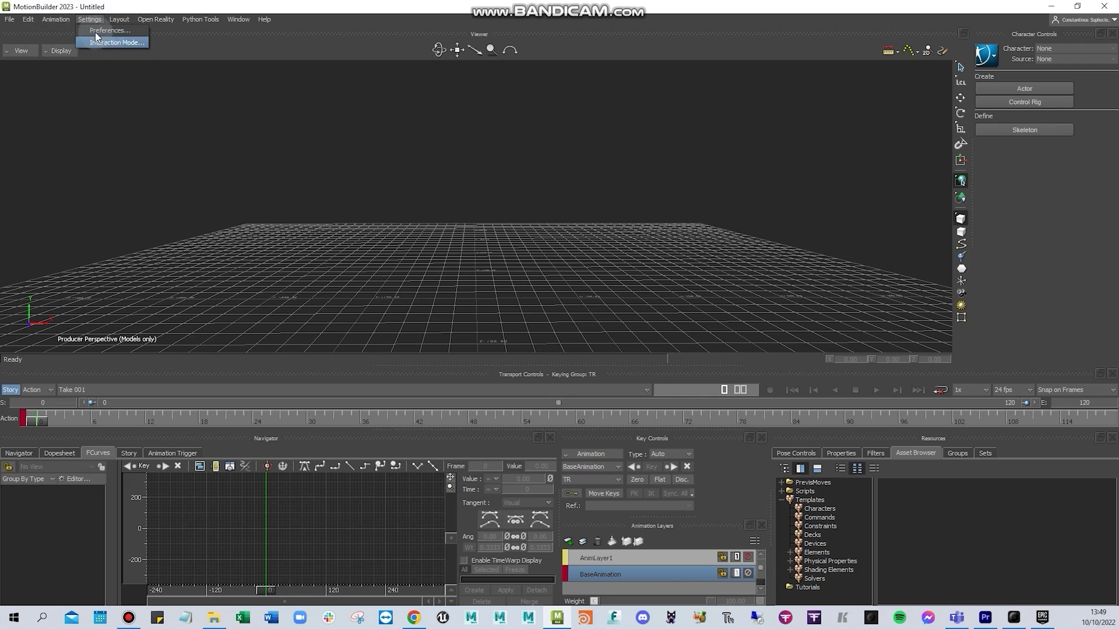
left_click(106, 30)
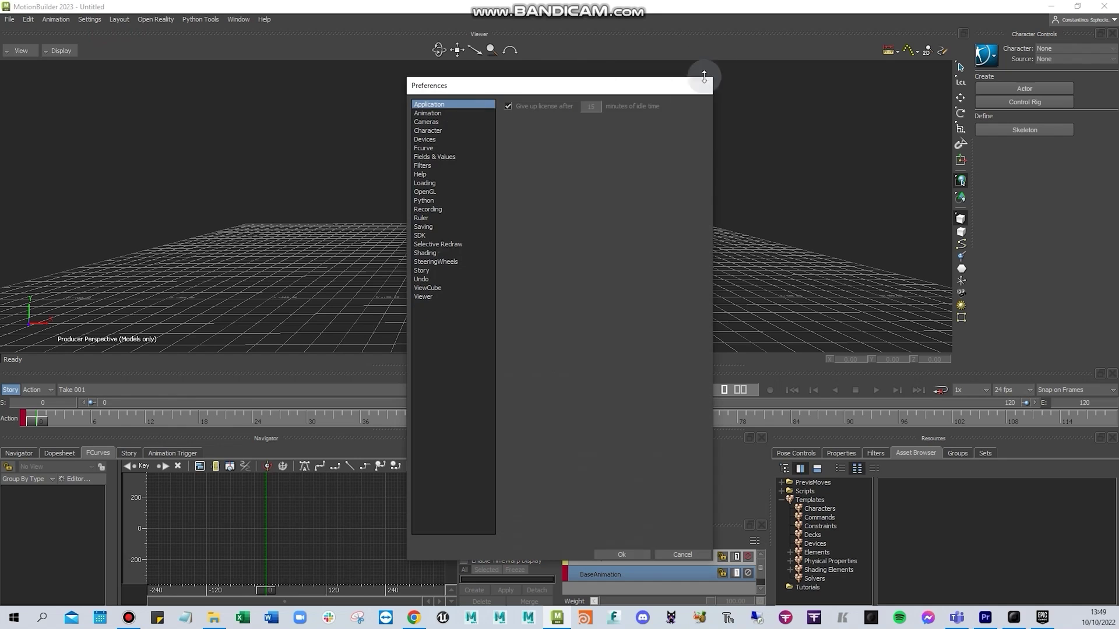
left_click(682, 555)
- Review the available mouse and keyboard interaction modes and keep Maya for MotionBuilder only
left_click(89, 19)
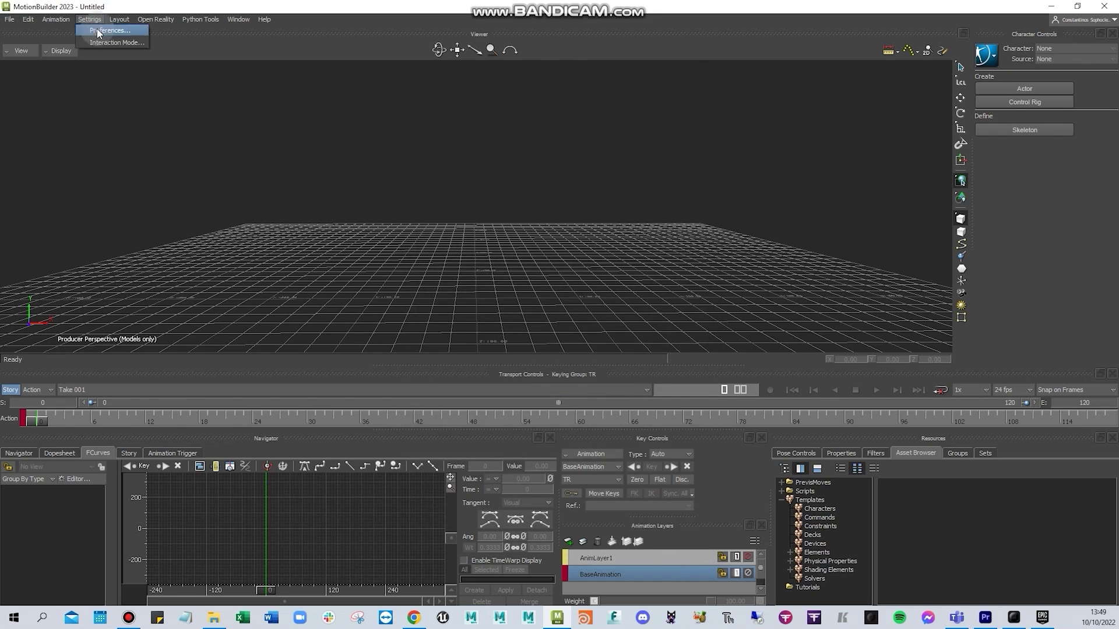
left_click(106, 42)
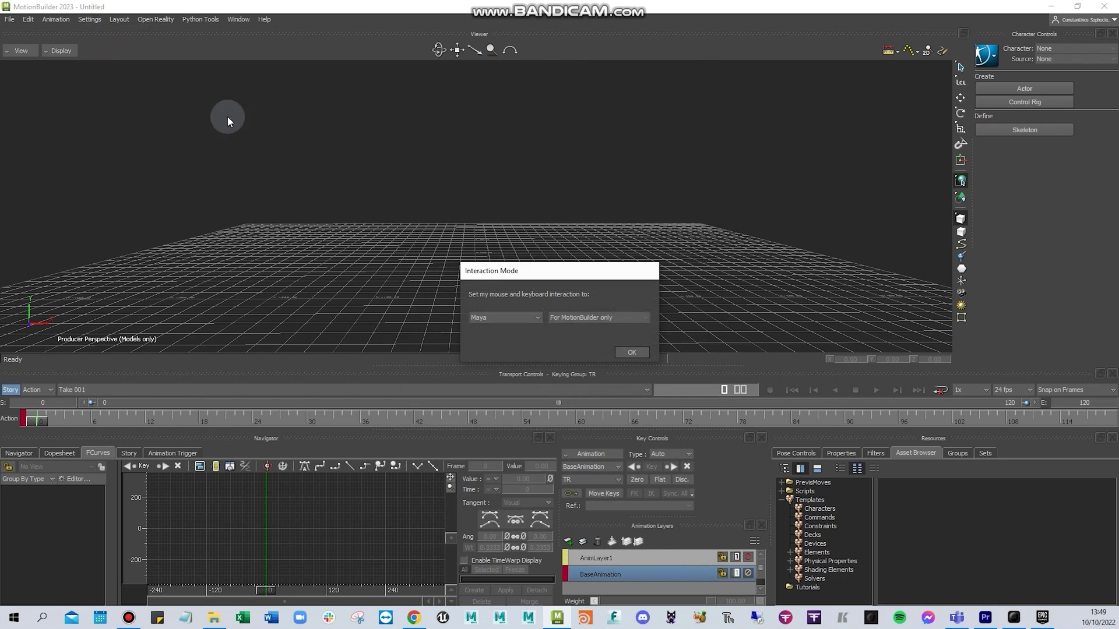
left_click(515, 325)
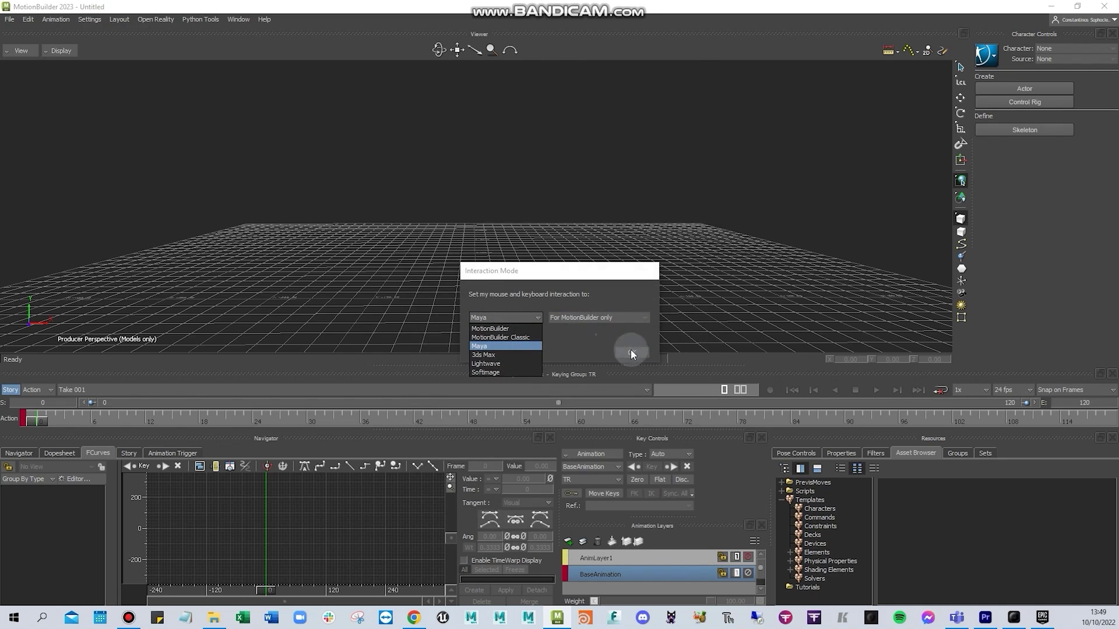
left_click(647, 347)
left_click(119, 20)
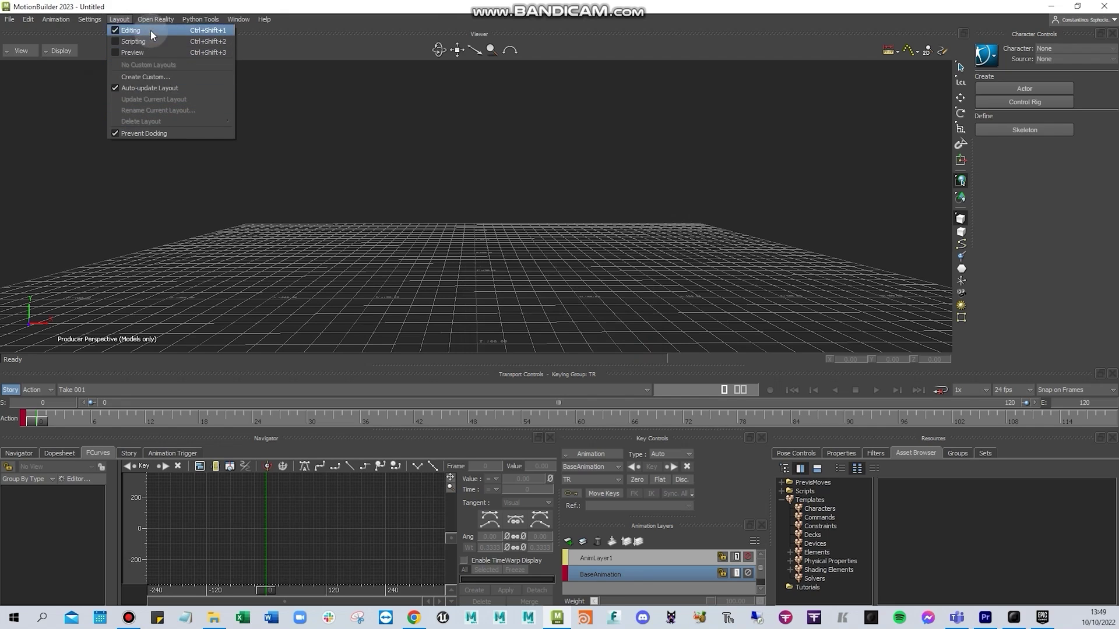
key("Escape")
left_click(201, 20)
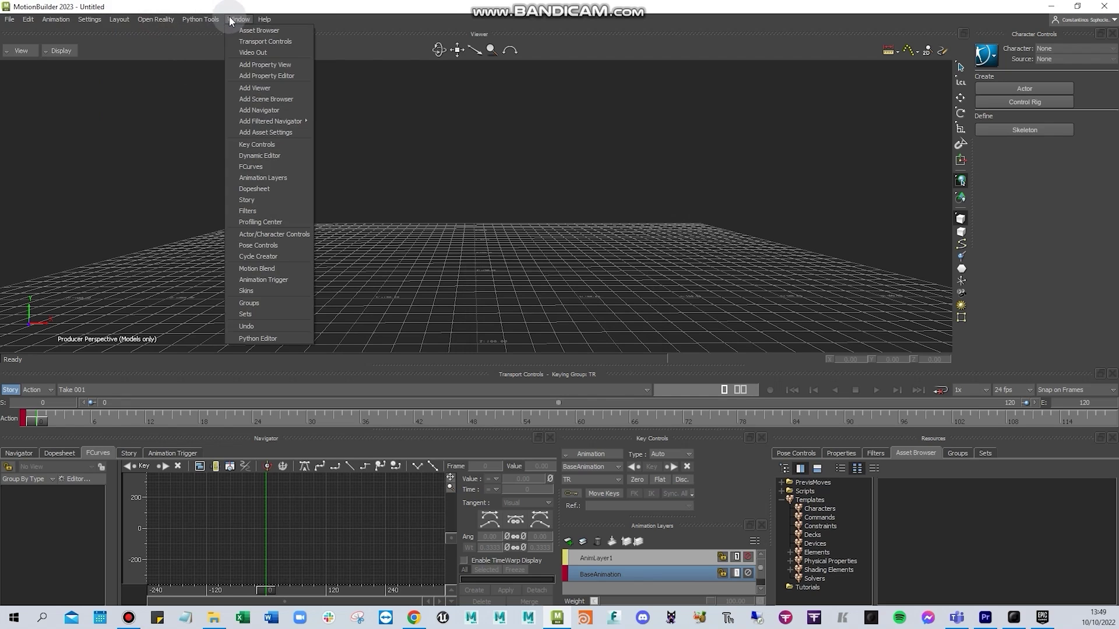
left_click(257, 19)
left_click(259, 19)
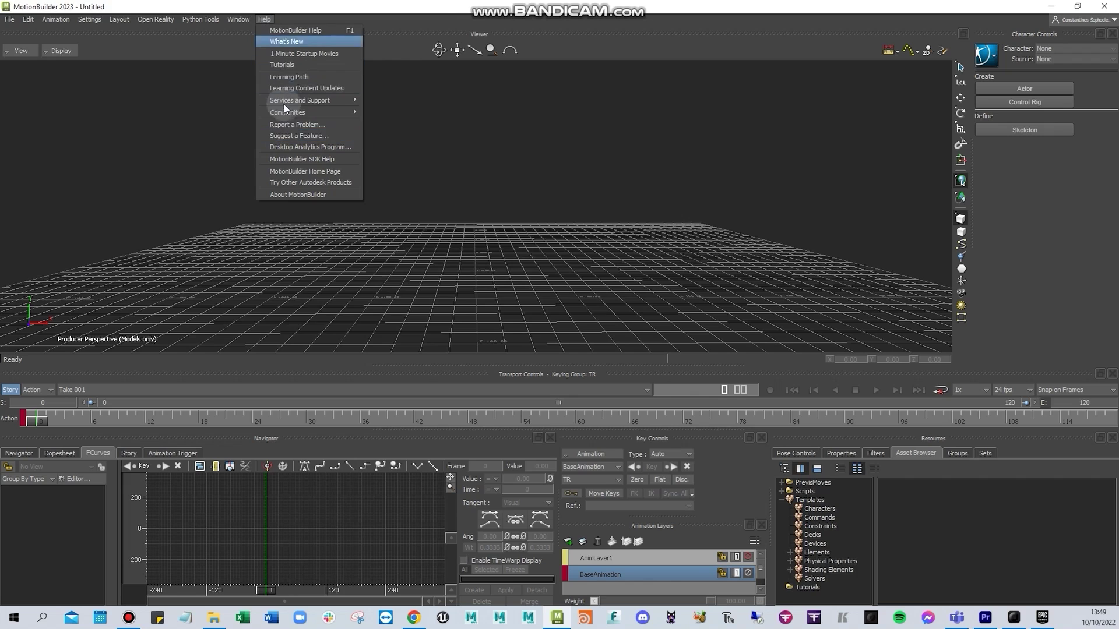
left_click(79, 70)
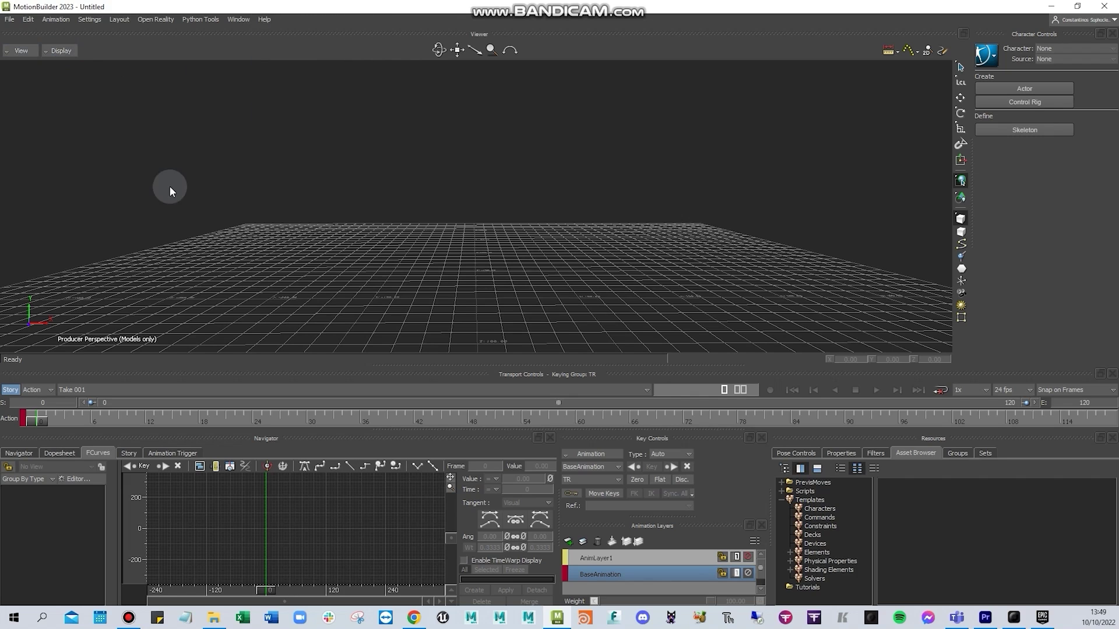
- Switch the viewer layout to two panes and return it to a single pane
left_click(27, 50)
mouse_move(55, 64)
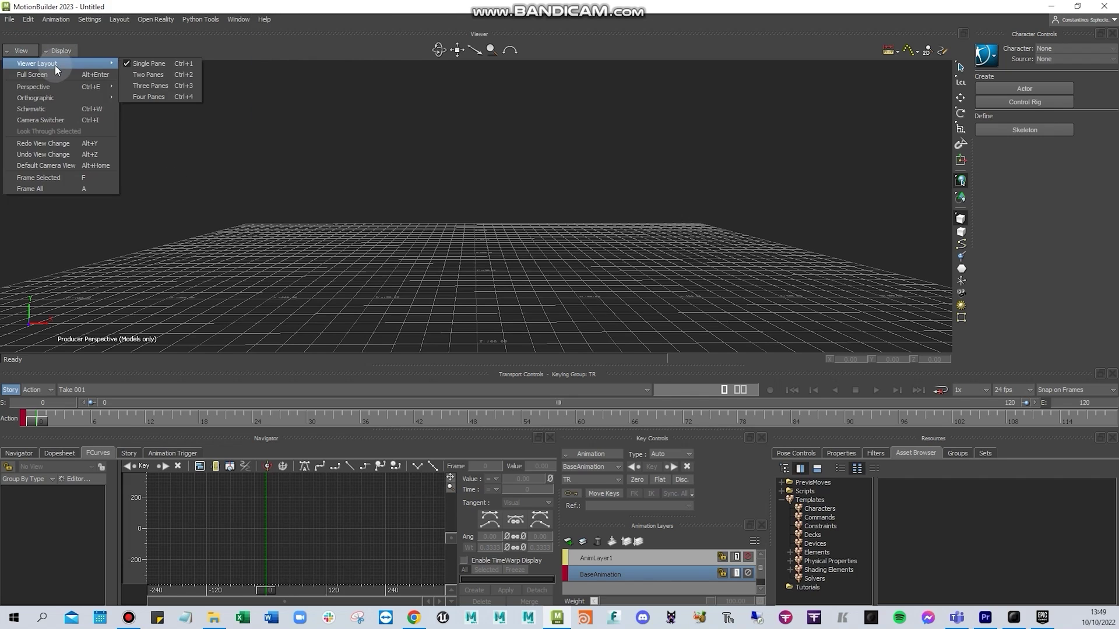
left_click(146, 74)
left_click(21, 51)
mouse_move(85, 65)
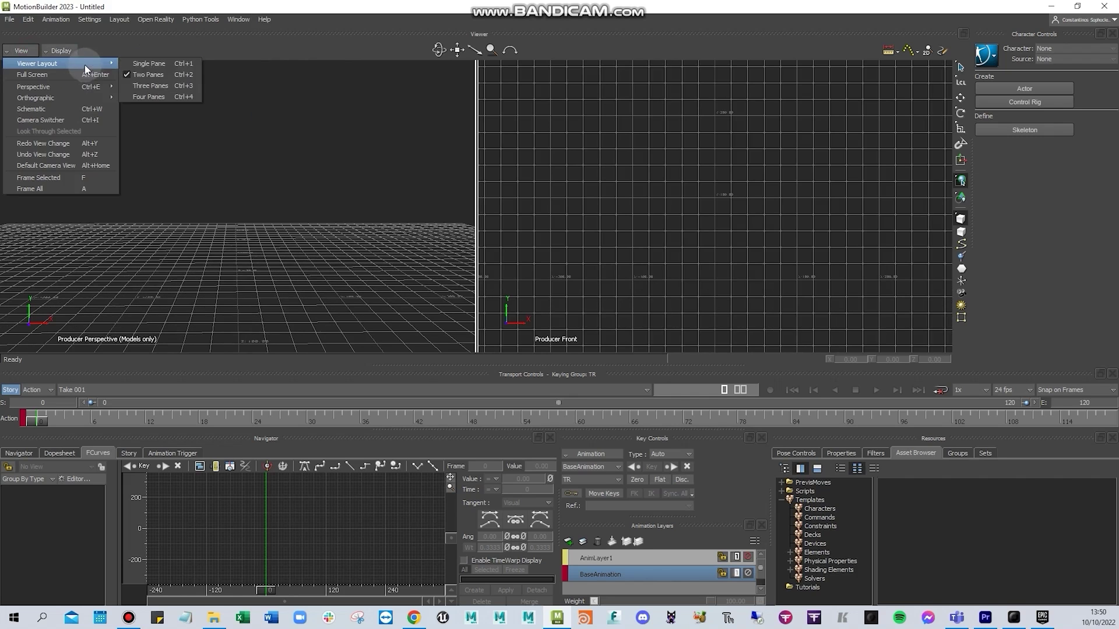
left_click(149, 65)
- View the scene through the Producer Front and Producer Back orthographic cameras, and return to the perspective view
left_click(19, 51)
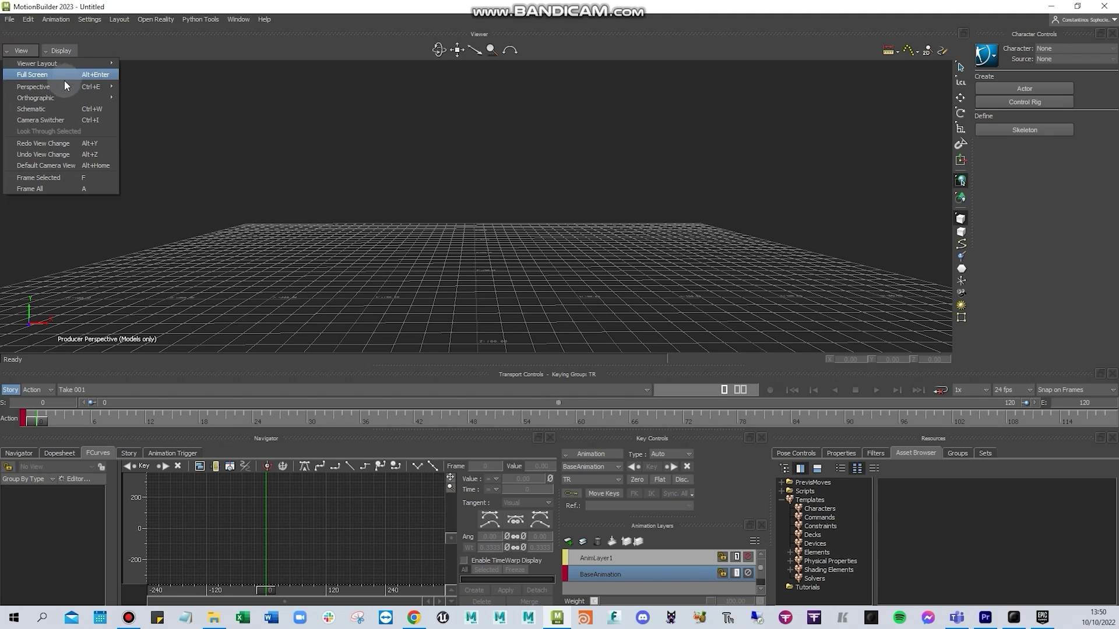
mouse_move(55, 88)
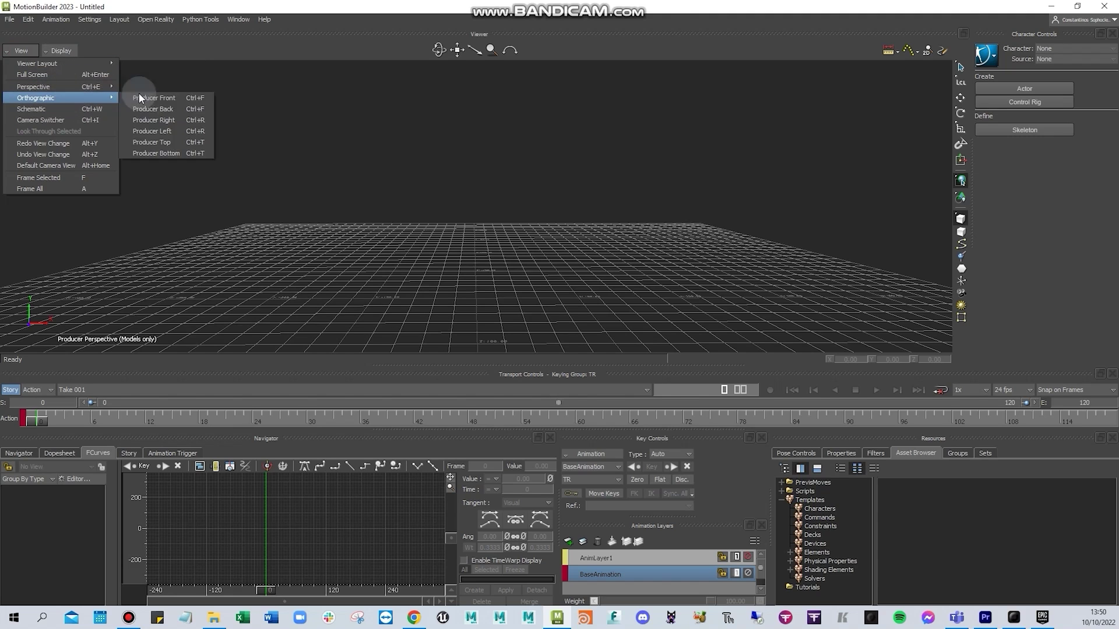
left_click(168, 96)
left_click(21, 50)
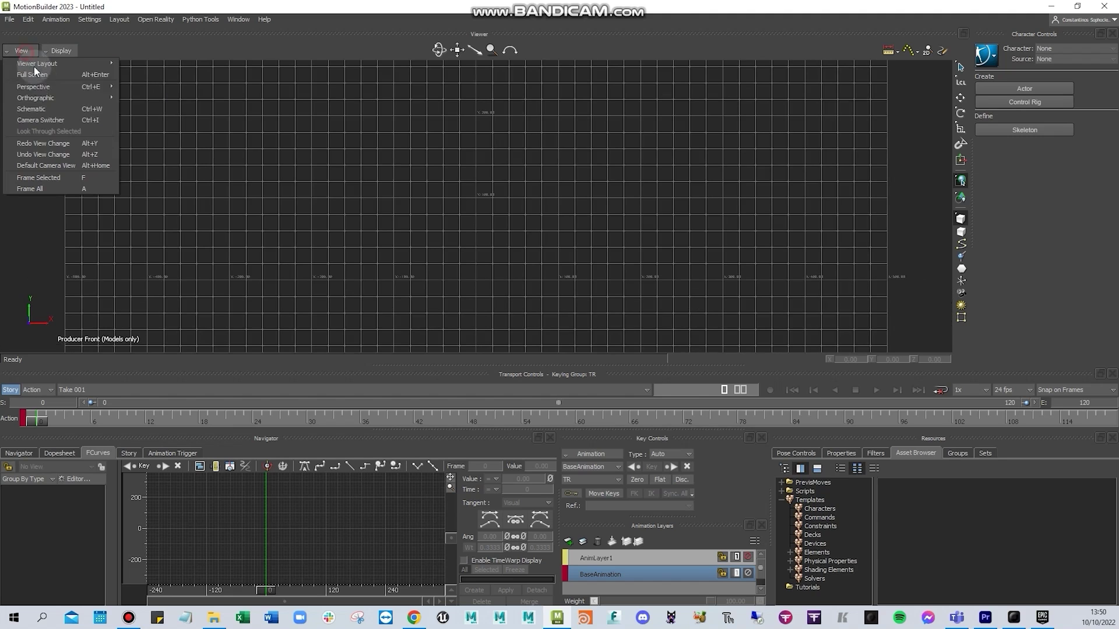
mouse_move(59, 98)
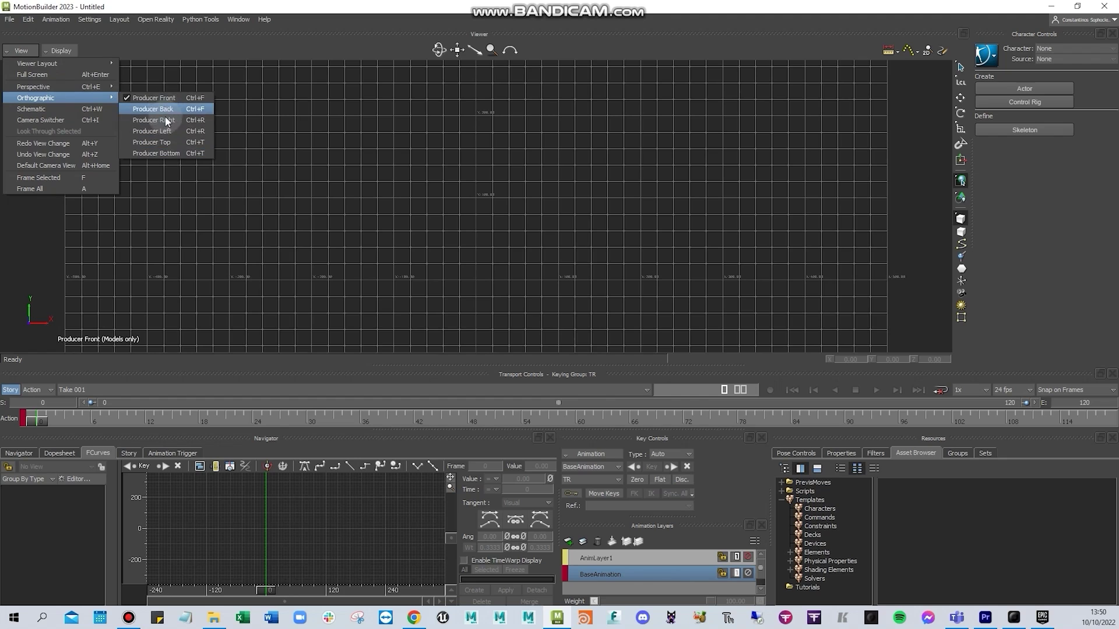
left_click(162, 109)
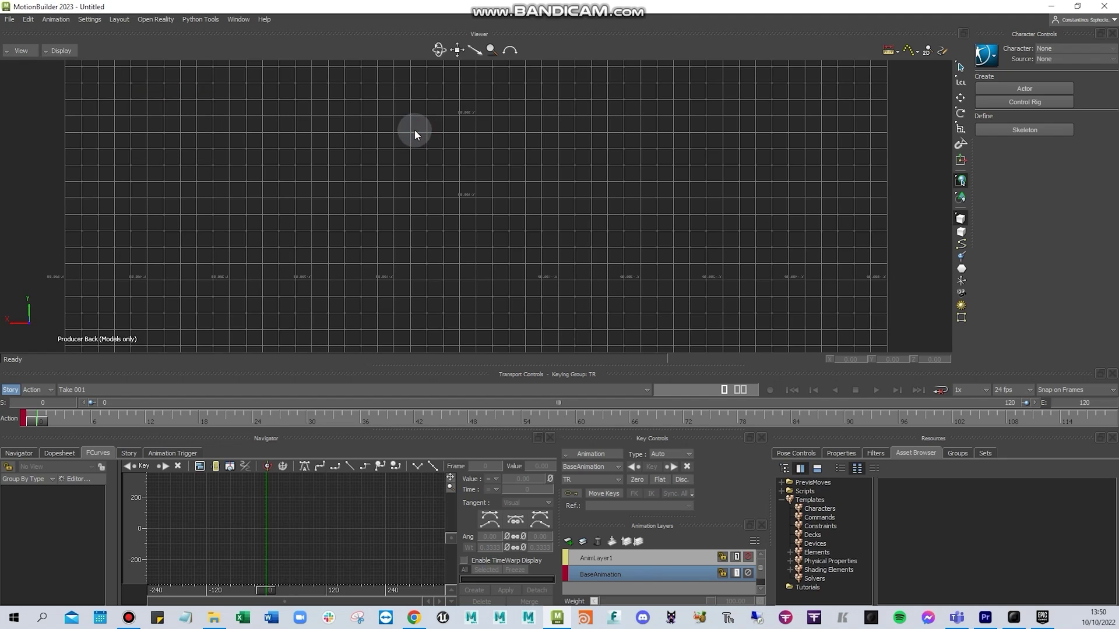
key("ctrl+e")
- View the scene as a schematic and return to the perspective view
left_click(21, 51)
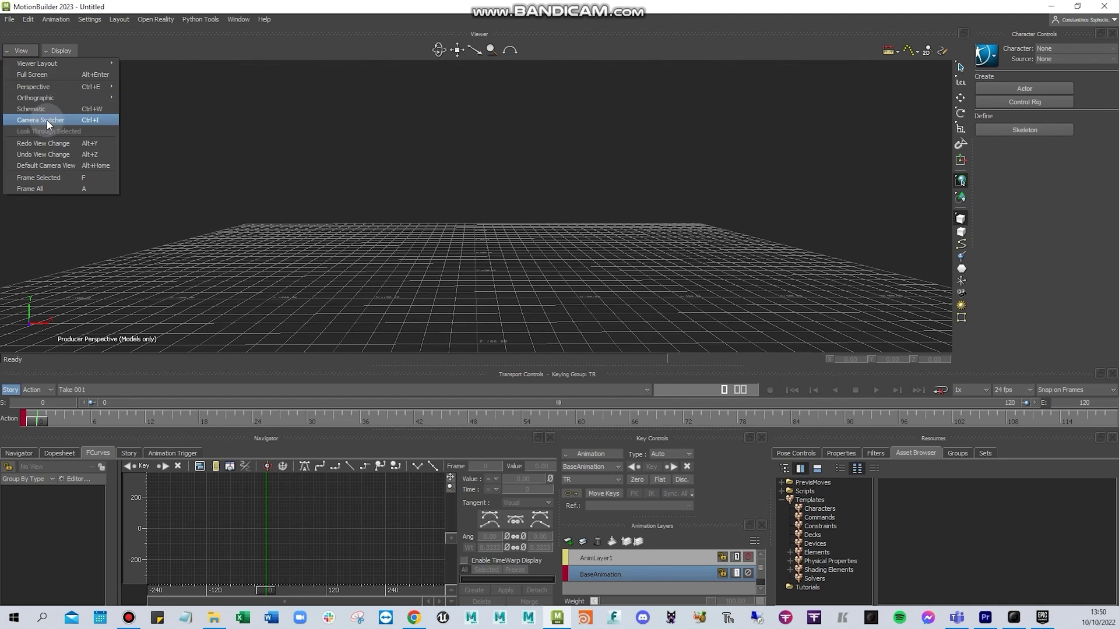
mouse_move(35, 98)
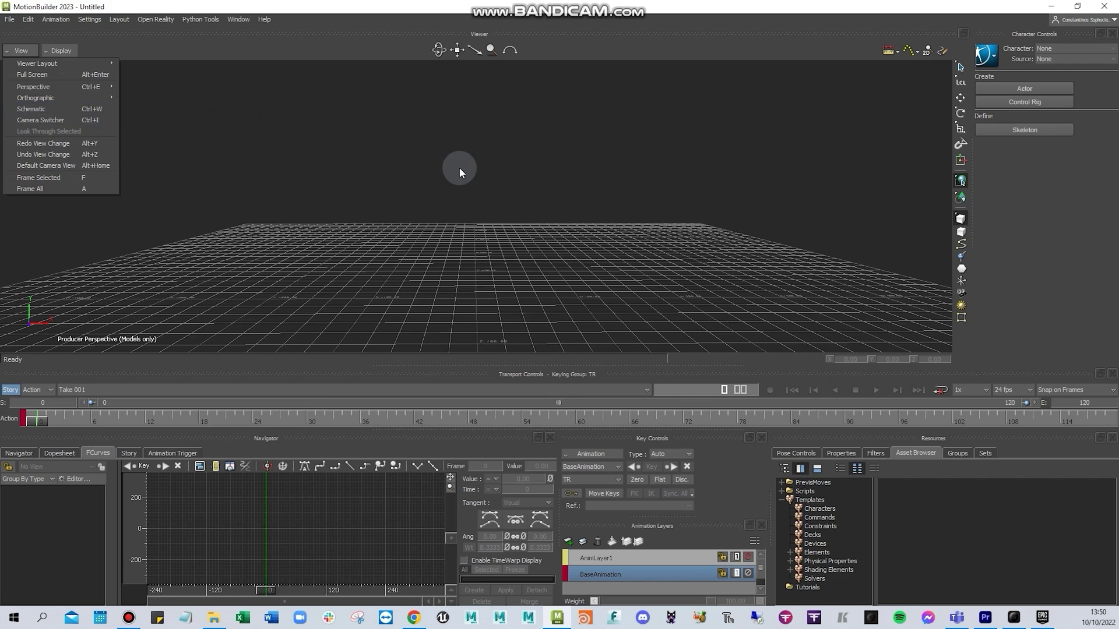
key("ctrl+w")
right_click_drag(517, 257, 481, 253, "alt")
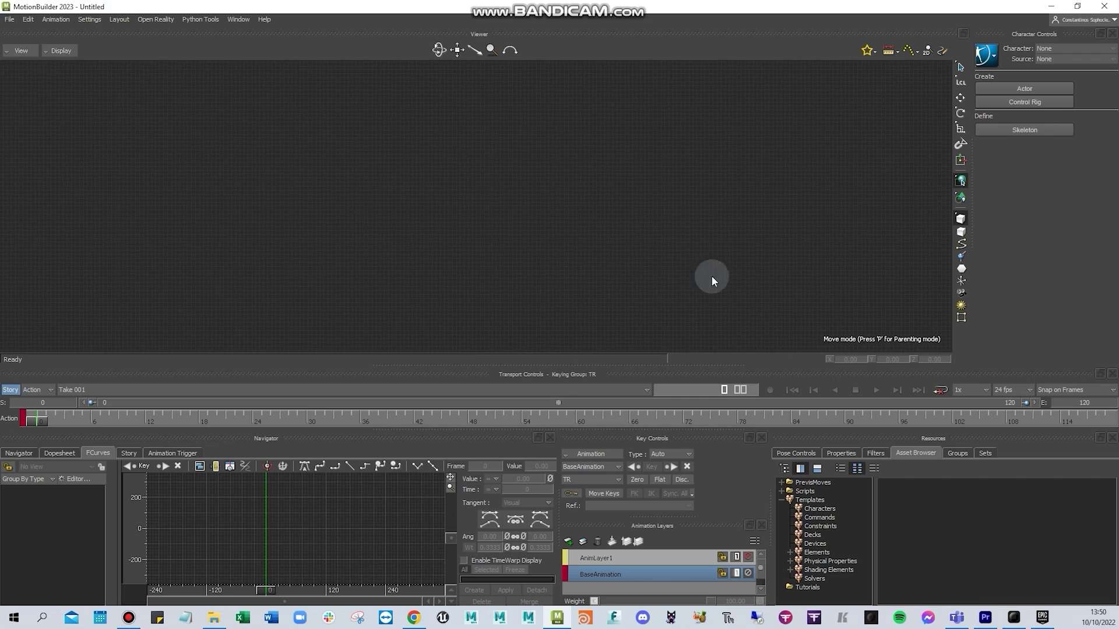
key("ctrl+e")
left_click(20, 50)
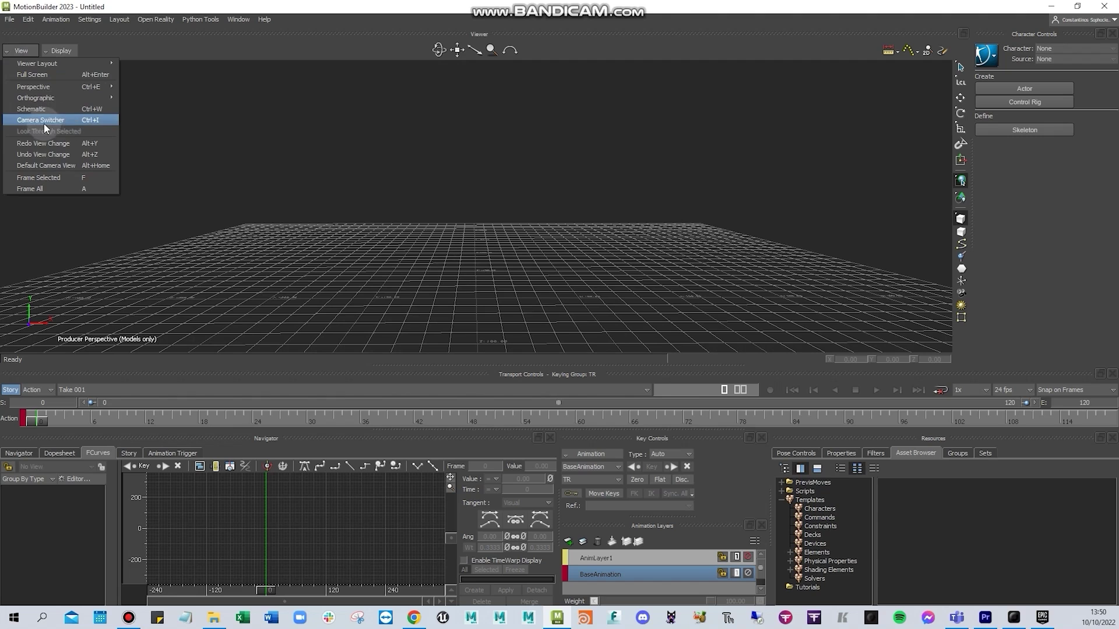
left_click(63, 51)
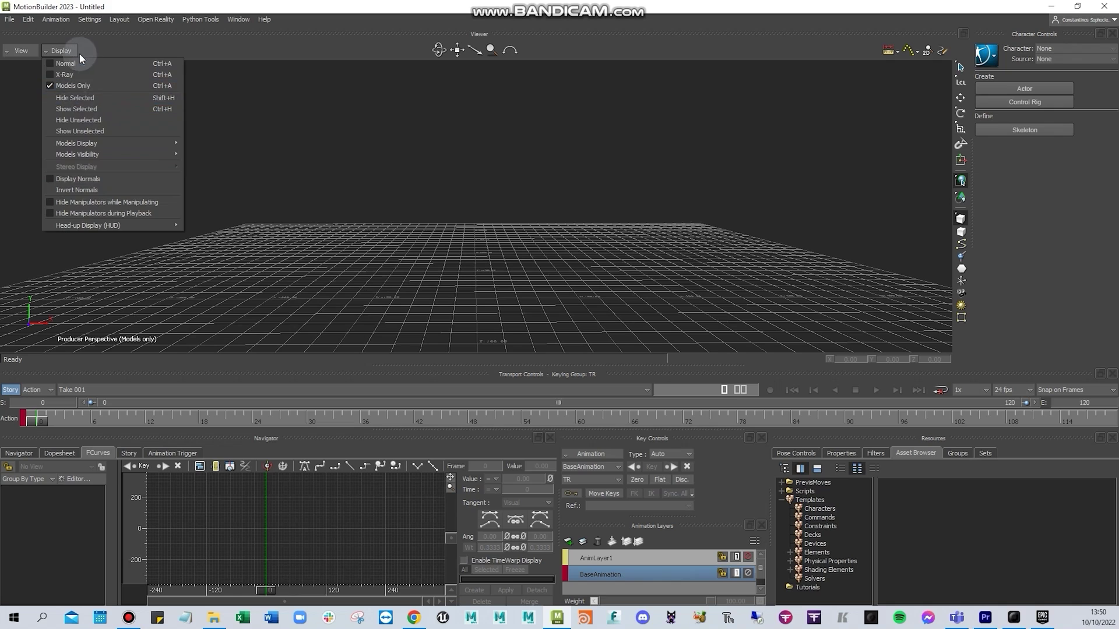
left_click(298, 142)
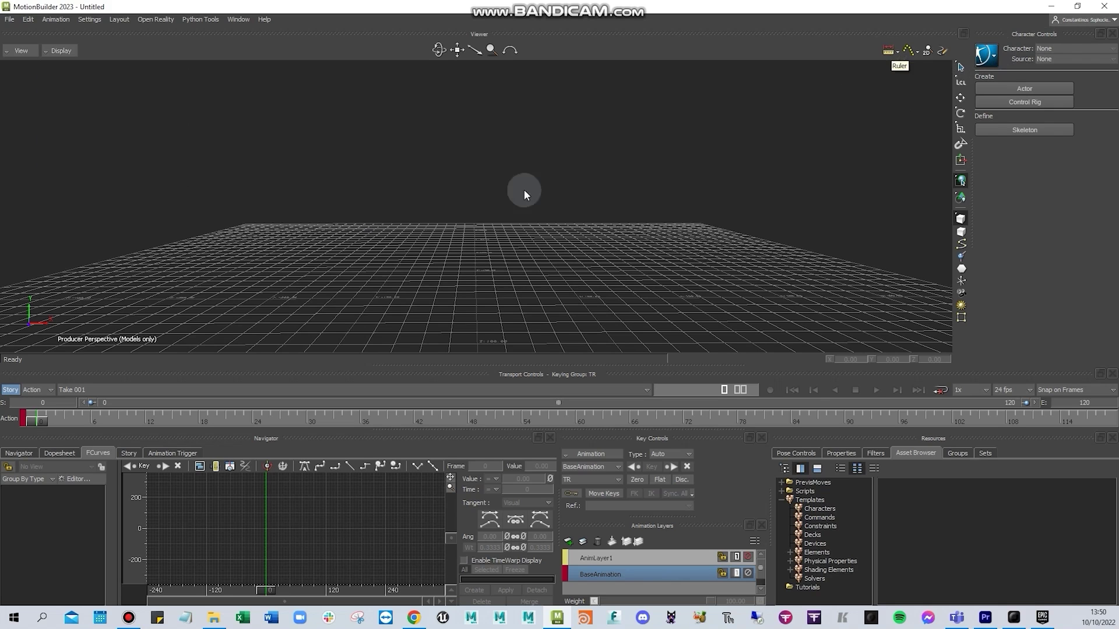
middle_click_drag(666, 250, 657, 252, "alt")
right_click_drag(577, 187, 570, 190, "alt")
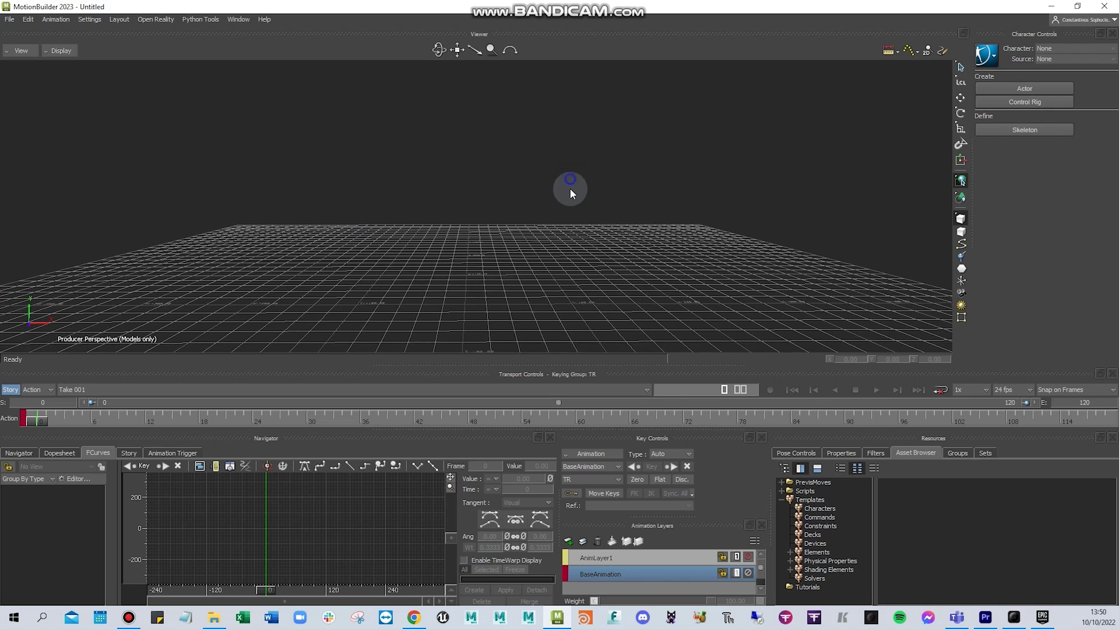
left_click_drag(556, 197, 548, 238, "alt")
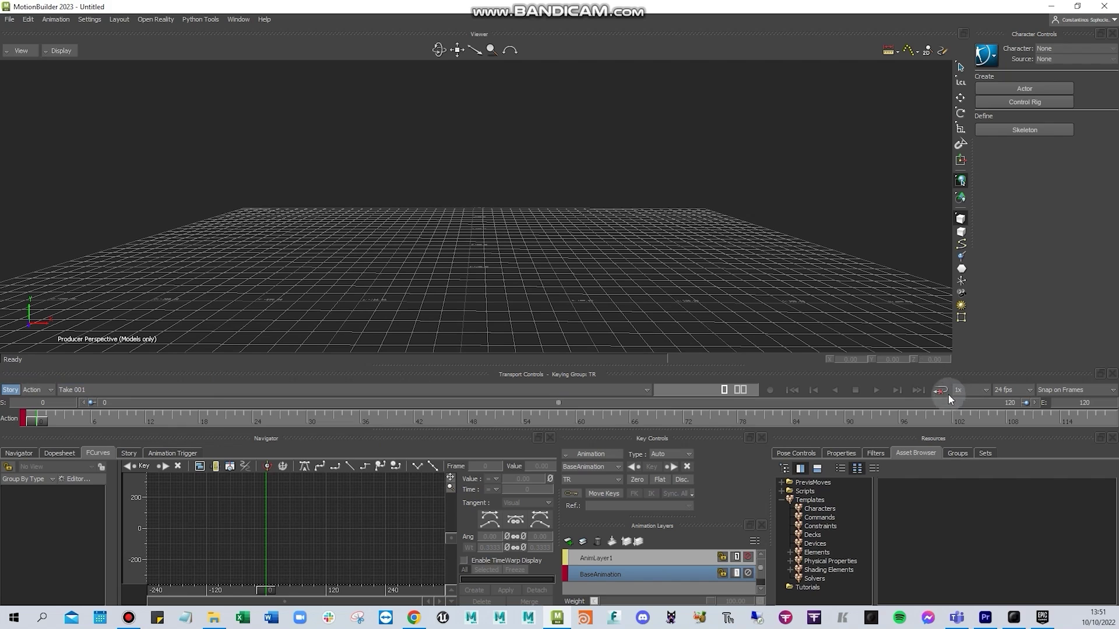
left_click(12, 390)
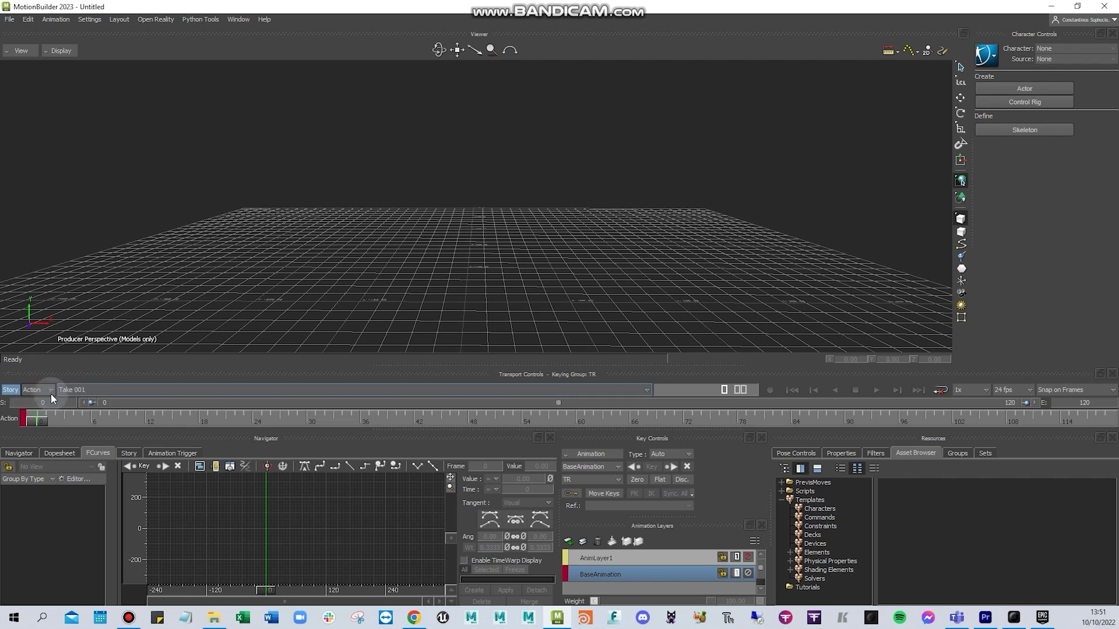
- Open the recent file SK_Sci_Fi_Character_Defined_Rig_anim.FBX without saving the current scene, keeping the default open options with Take 001 imported
left_click(9, 19)
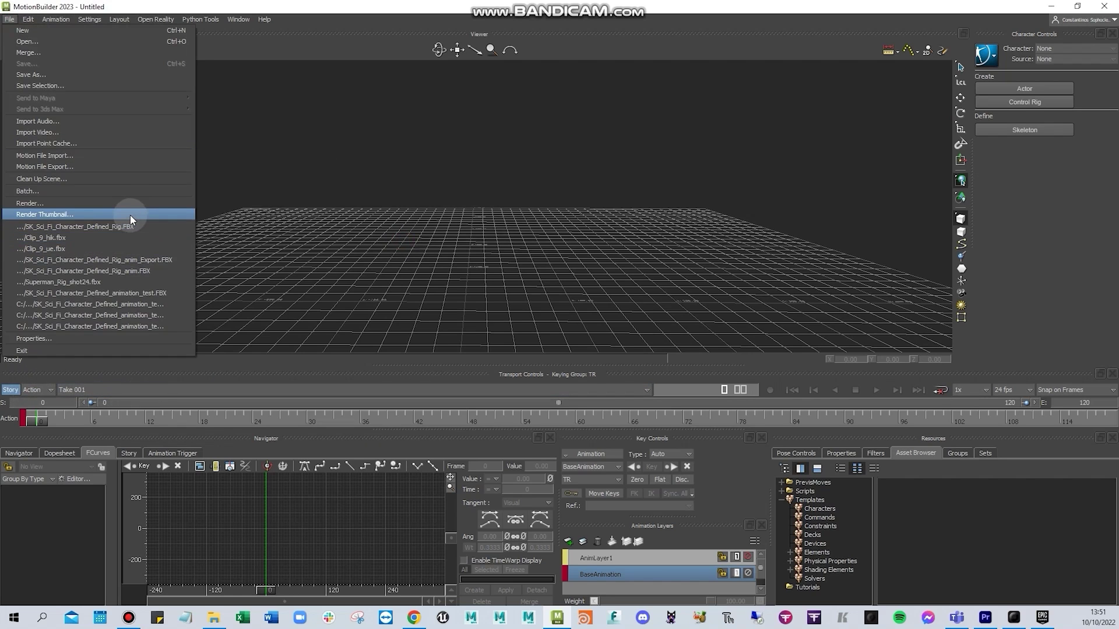
left_click(145, 268)
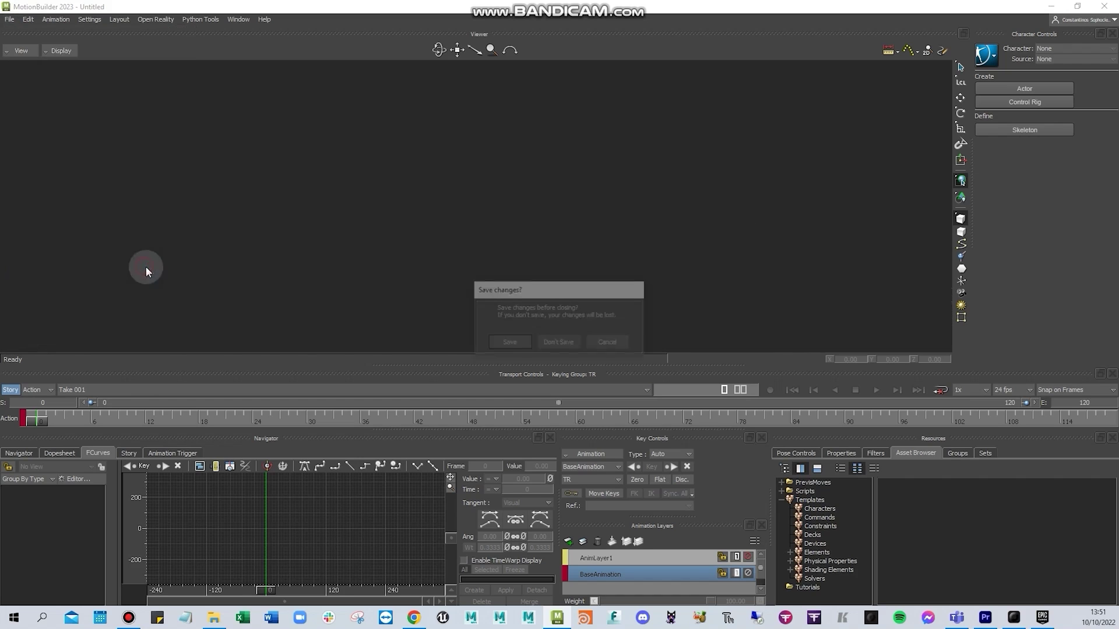
left_click(568, 343)
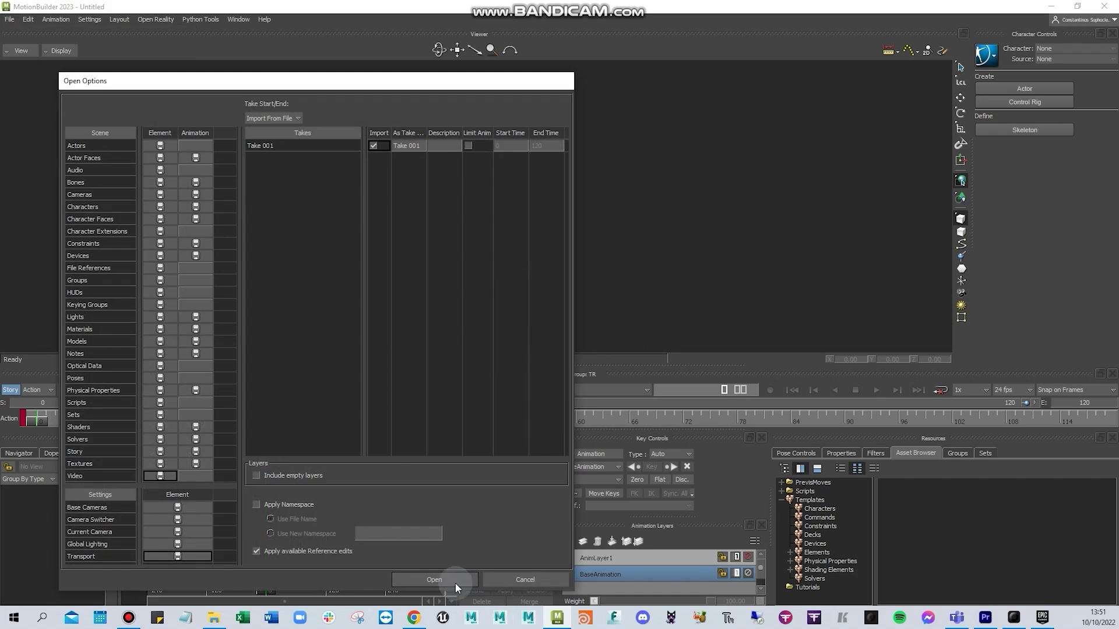
left_click(454, 581)
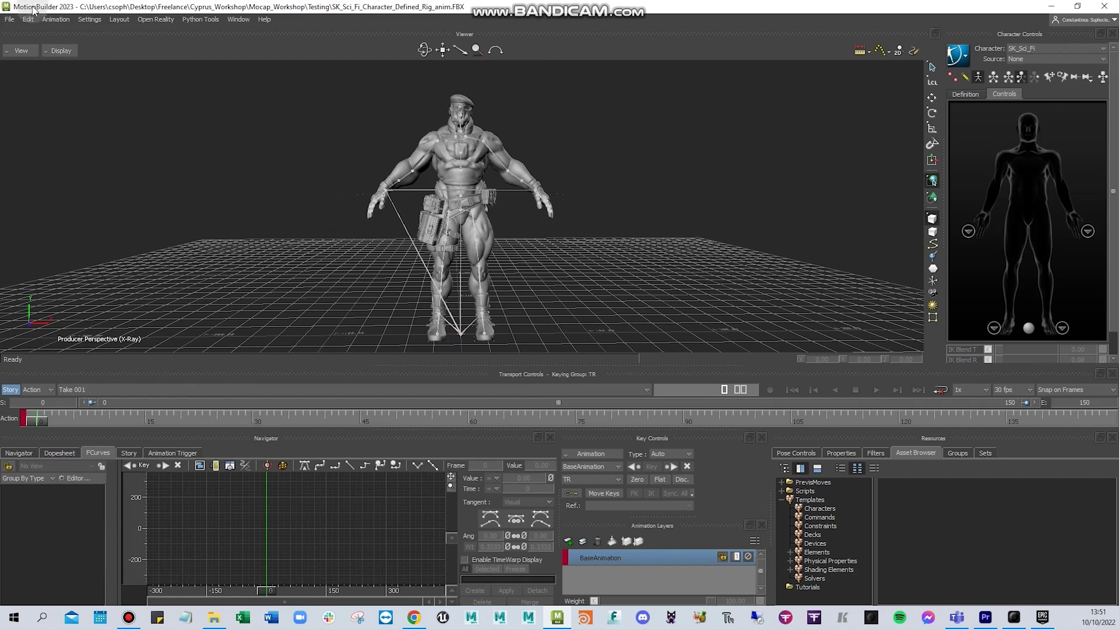
- Open the recent file SK_Sci_Fi_Character_Defined_animation_test.FBX without saving the current scene, accepting the default open options
left_click(9, 19)
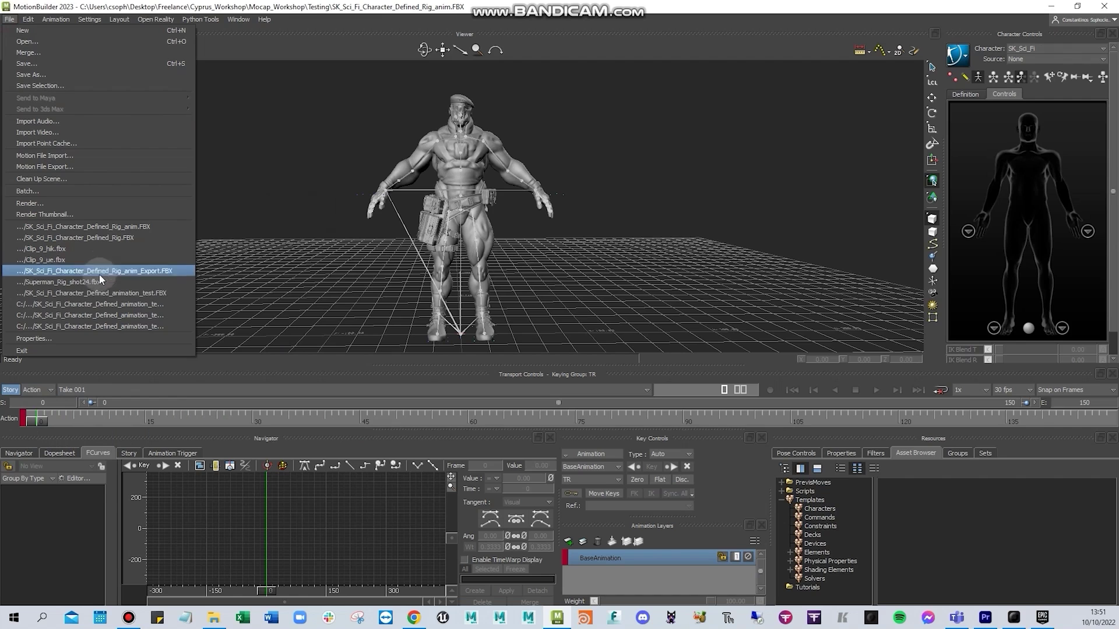
left_click(99, 293)
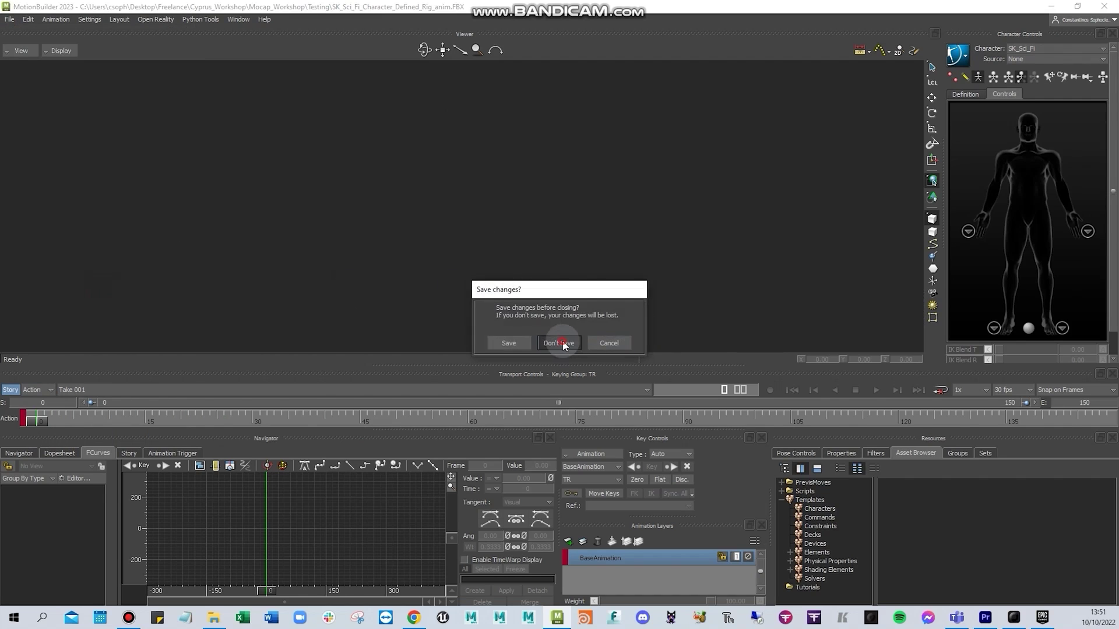
left_click(561, 343)
left_click(436, 580)
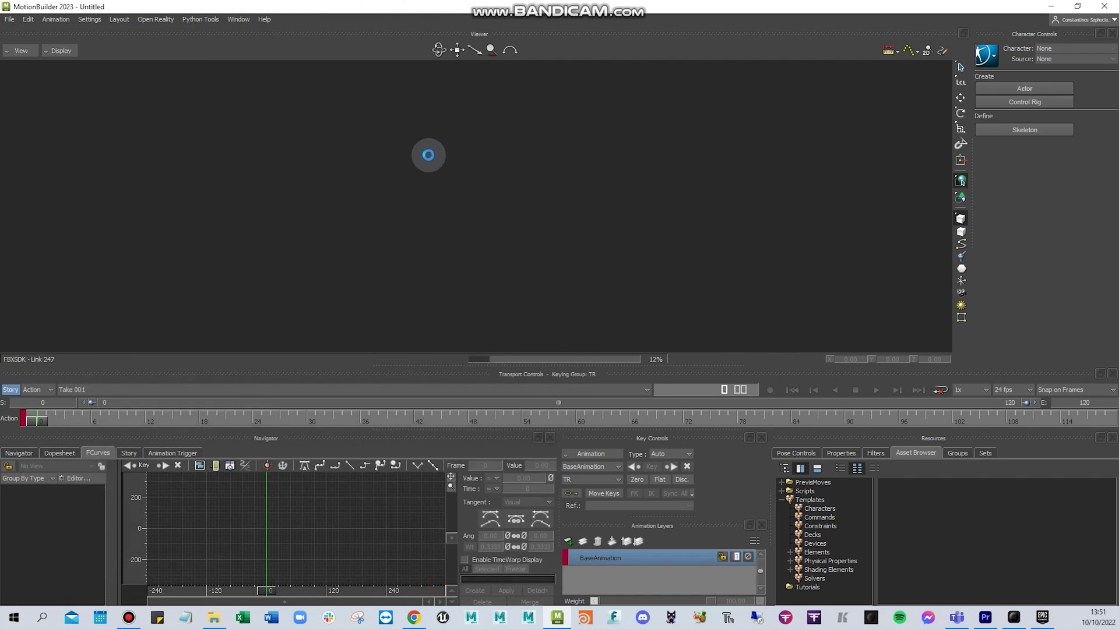
- Scrub through the character's walk animation on the timeline and return to the first frame
left_click_drag(39, 420, 355, 416)
scroll(479, 226, "down", 3)
scroll(478, 226, "down", 1)
key("ctrl+space")
left_click(22, 414)
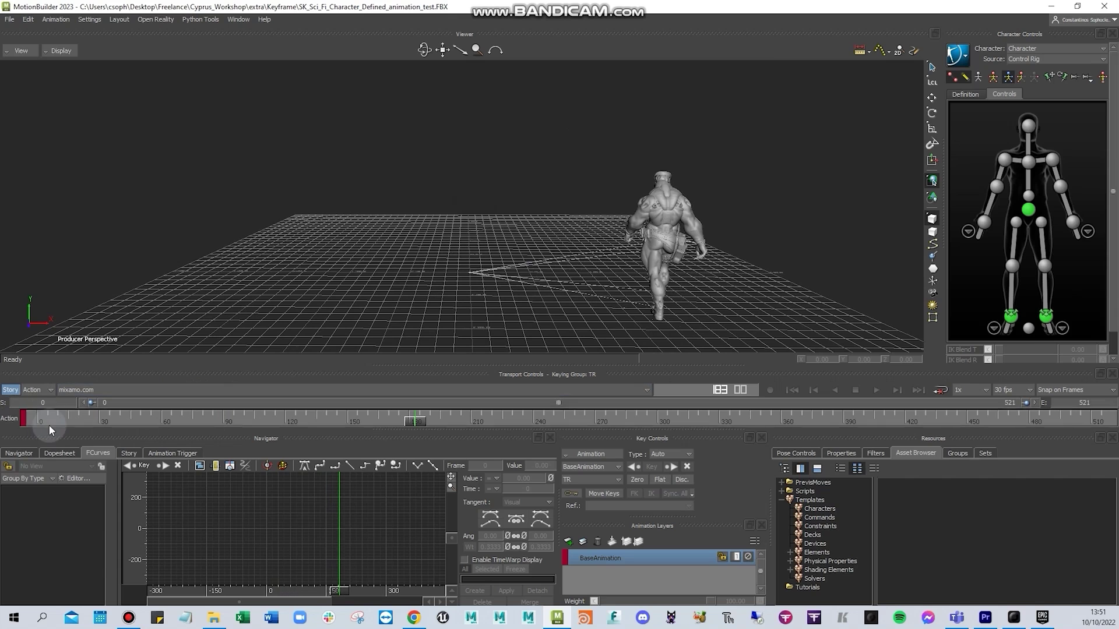
left_click(268, 236)
scroll(268, 236, "up", 3)
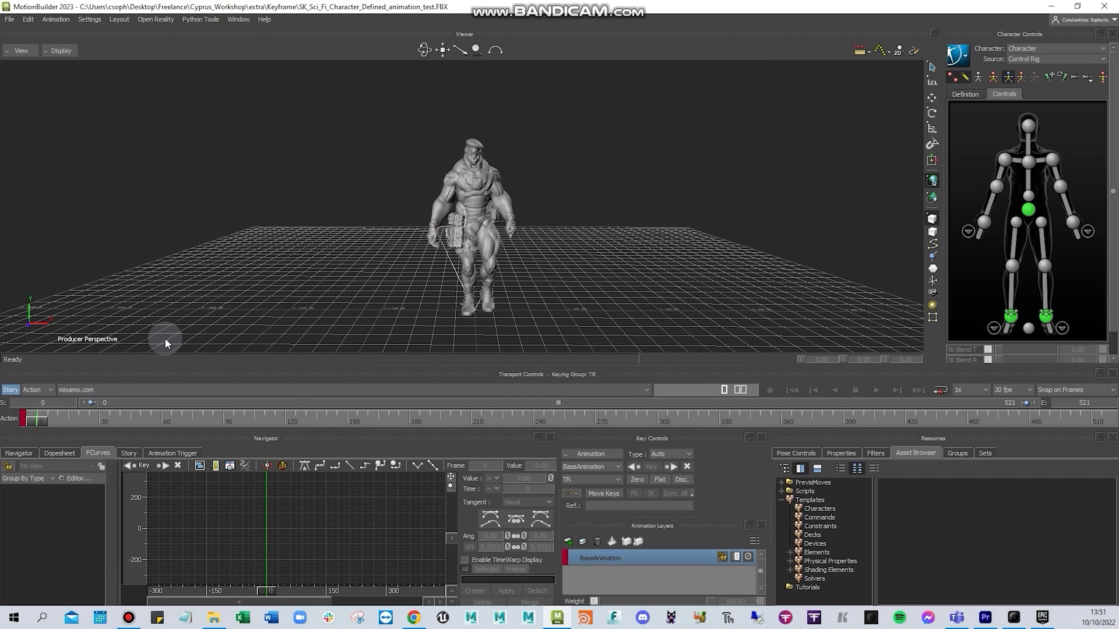
- Play the animation, step backwards a few frames, and jump to the end and back to the start of the take
left_click(734, 389)
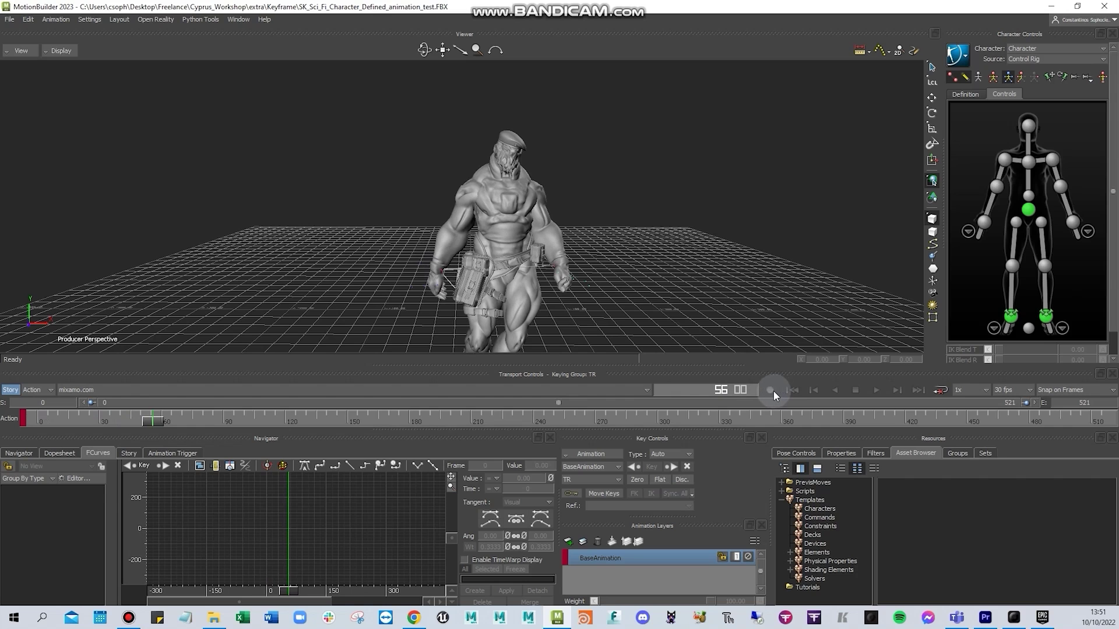
left_click(878, 391)
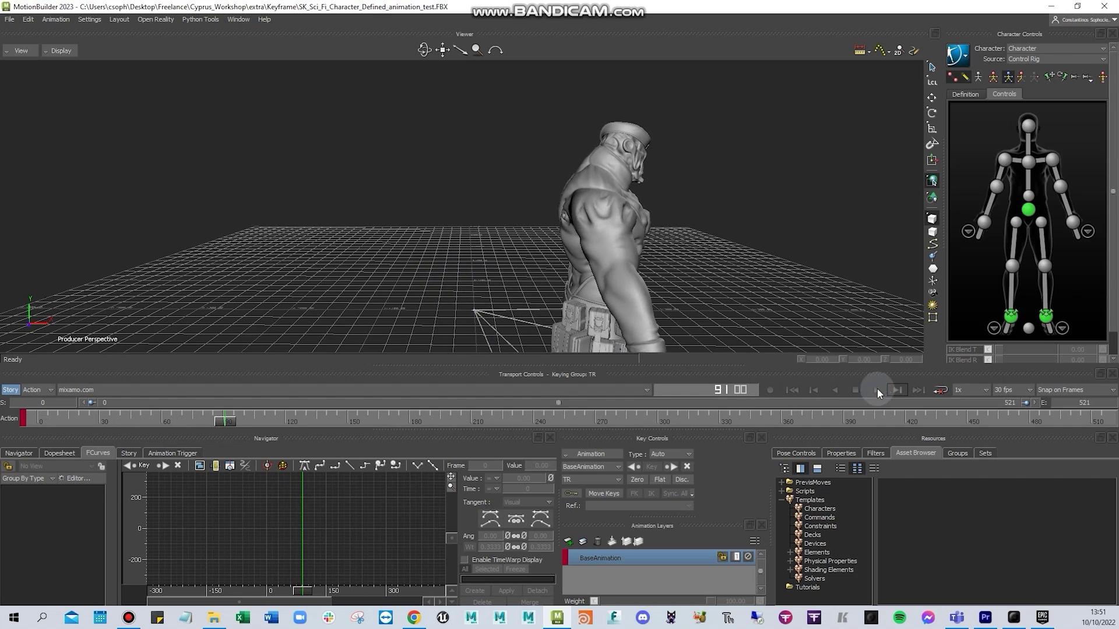
left_click(815, 390)
left_click(815, 390)
left_click(815, 390)
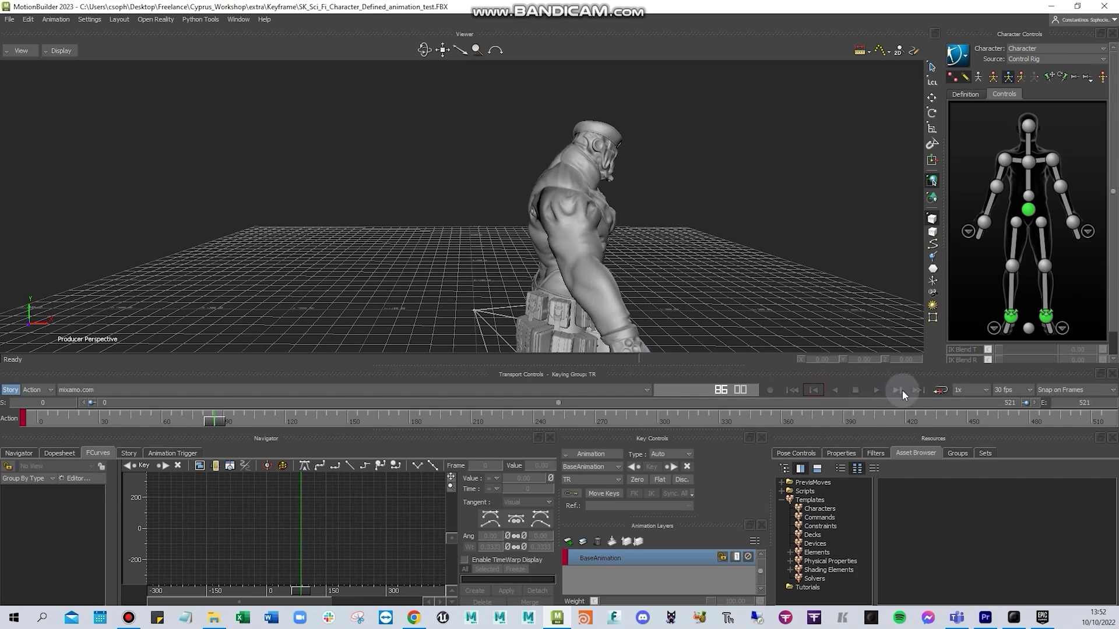
left_click(917, 391)
left_click(795, 390)
- Turn on looping and play the animation past the end of the timeline before stopping playback
left_click(939, 390)
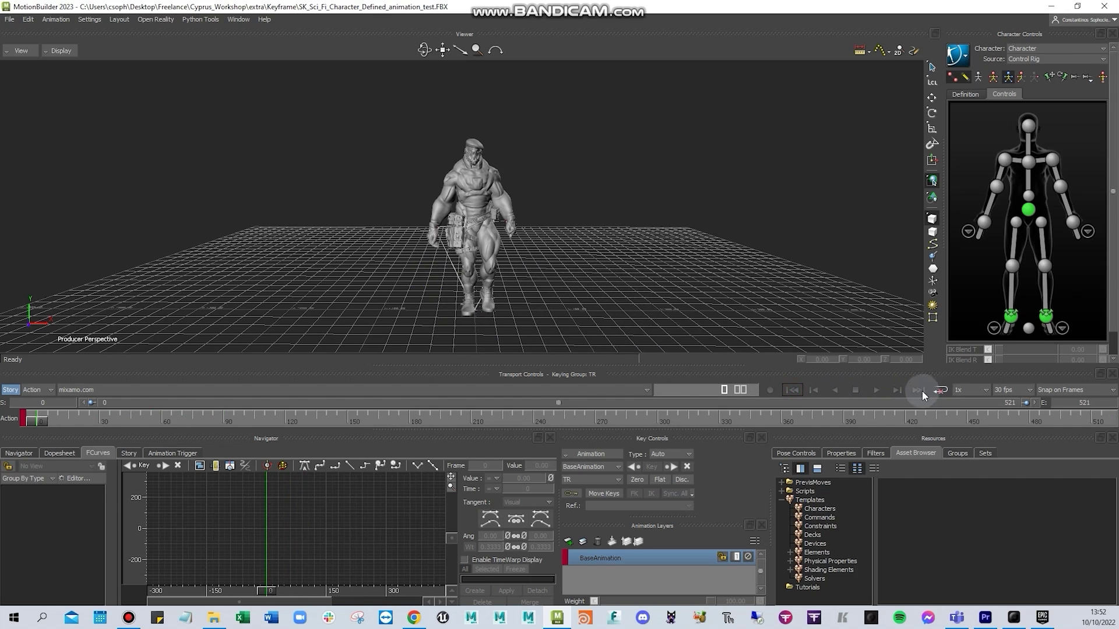
left_click(939, 390)
left_click(877, 389)
left_click(1058, 418)
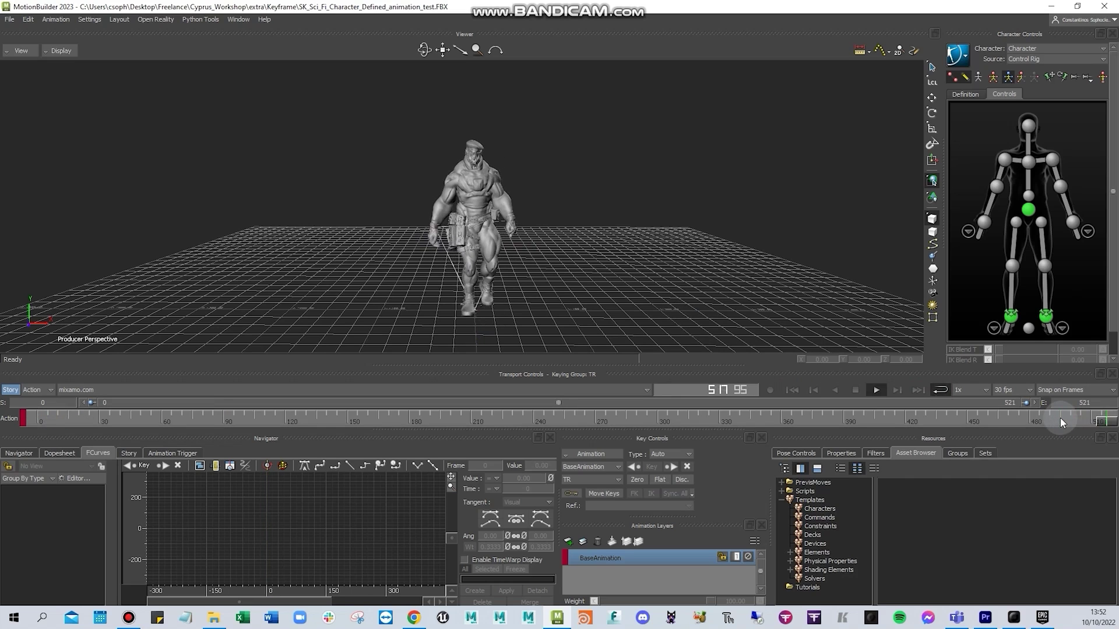
key("space")
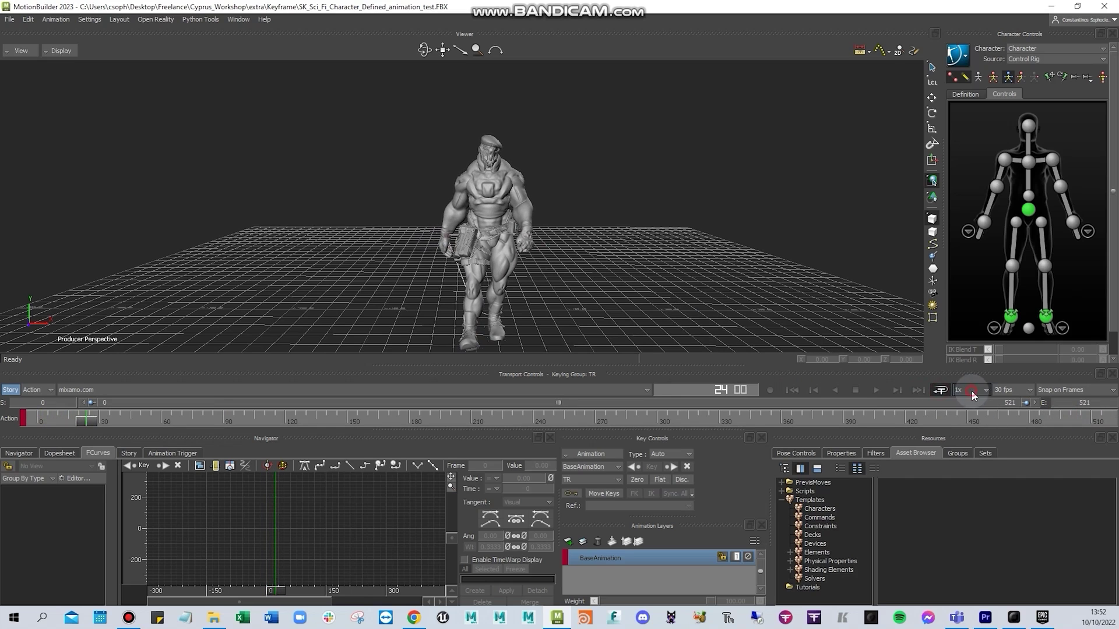
- Preview the animation at 0.10x playback speed and set the speed back to 1x
left_click(970, 390)
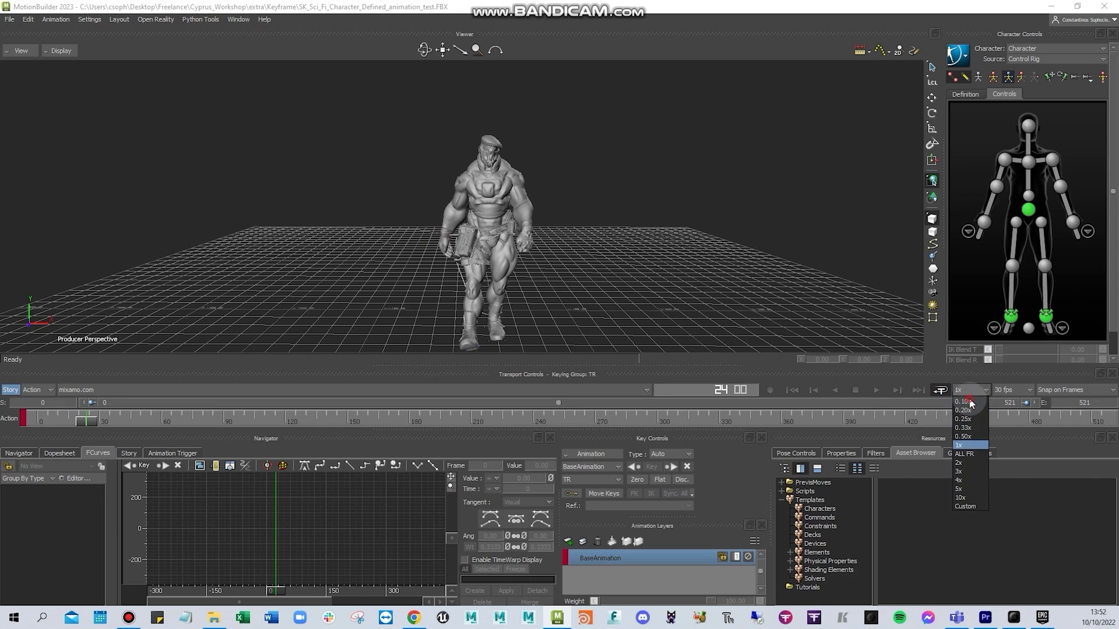
left_click(970, 402)
key("space")
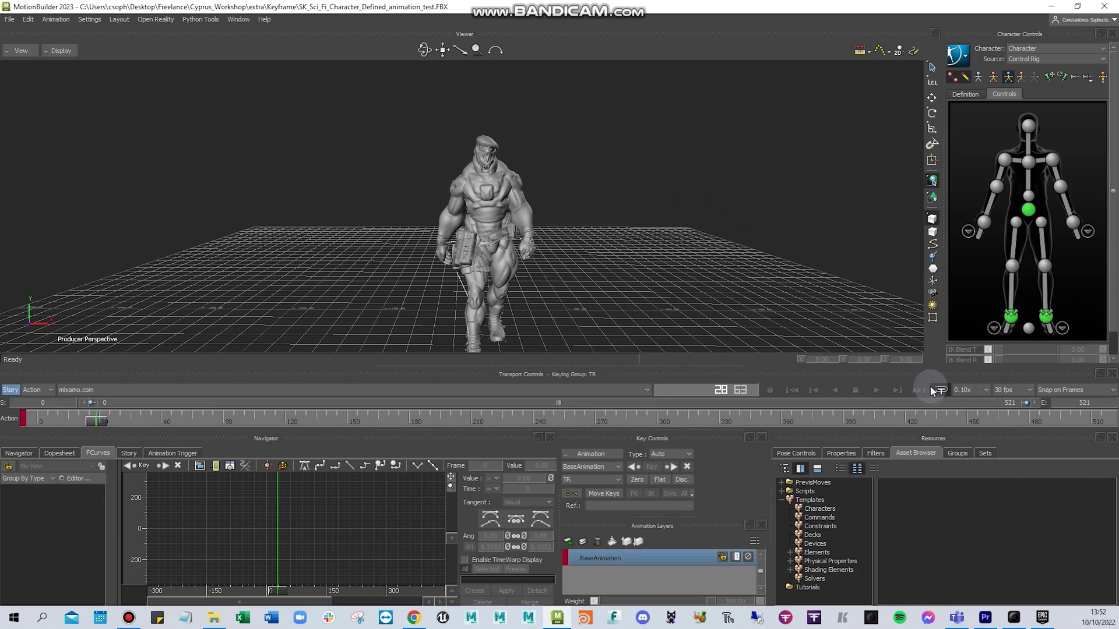
left_click(969, 390)
left_click(959, 445)
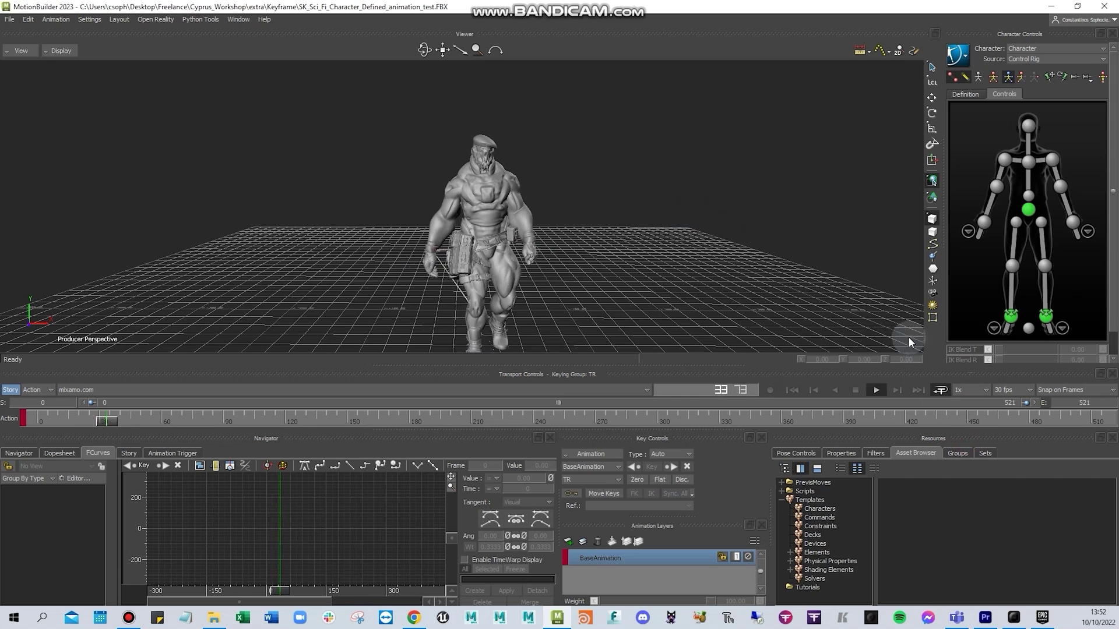
- Review the frame rate choices, and try scrubbing and playing with No Snap before restoring Snap on Frames
left_click(1012, 390)
left_click(1000, 446)
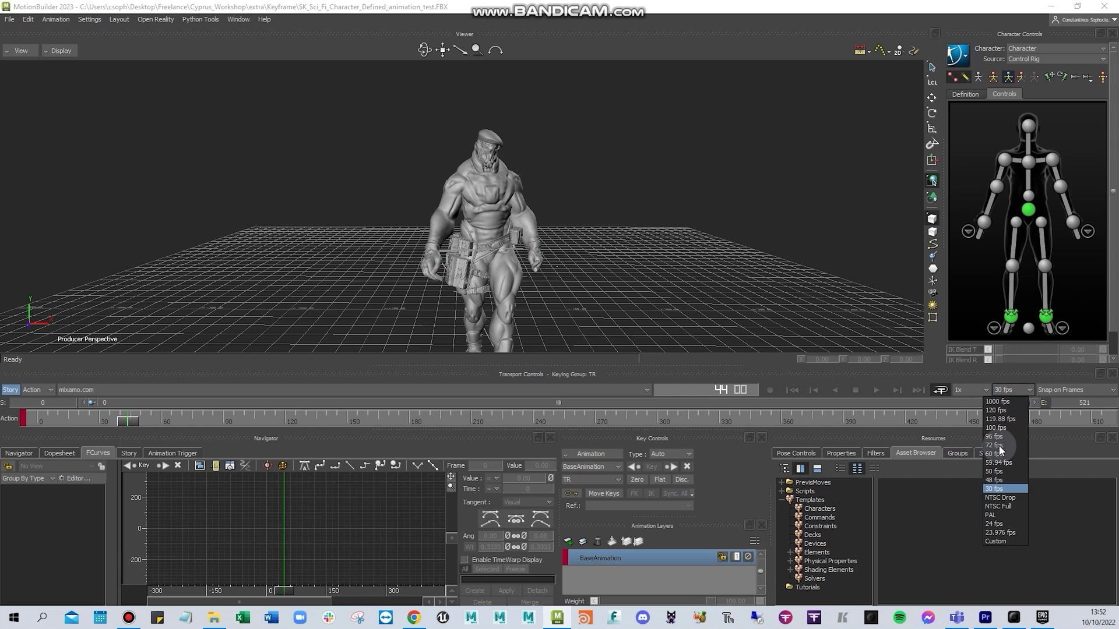
left_click(1071, 388)
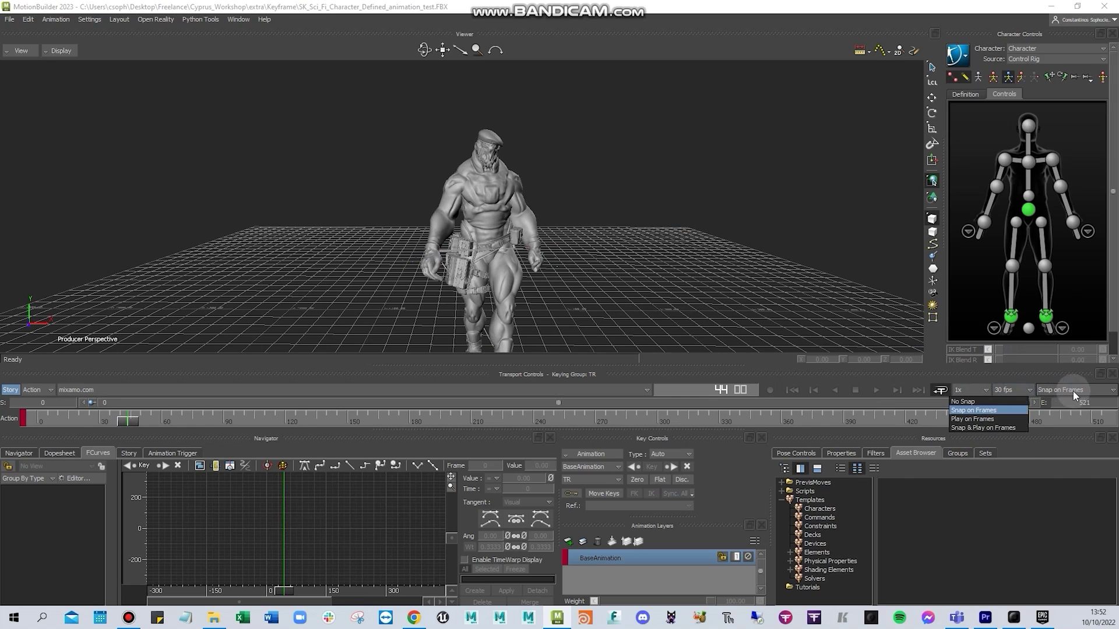
left_click(979, 402)
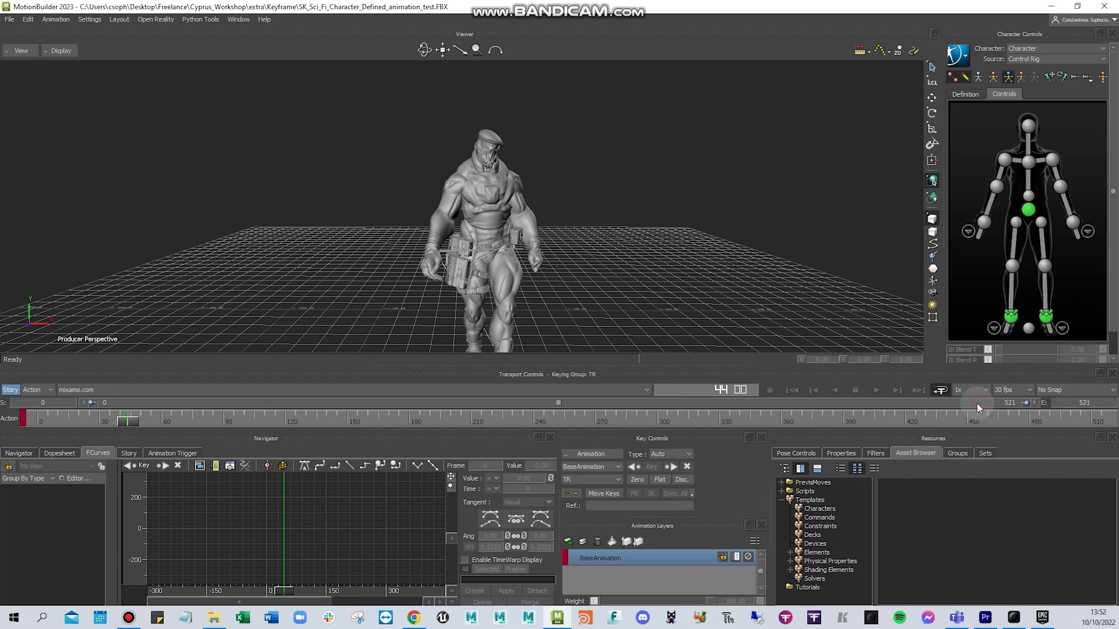
left_click_drag(134, 422, 136, 424)
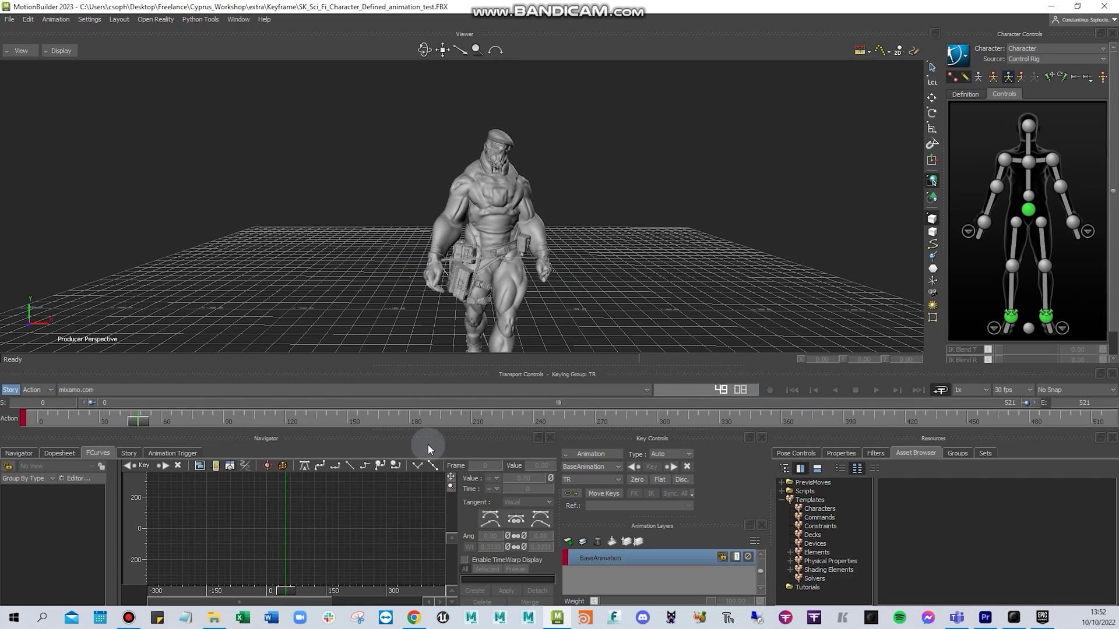
left_click(876, 390)
left_click(1075, 389)
left_click(988, 410)
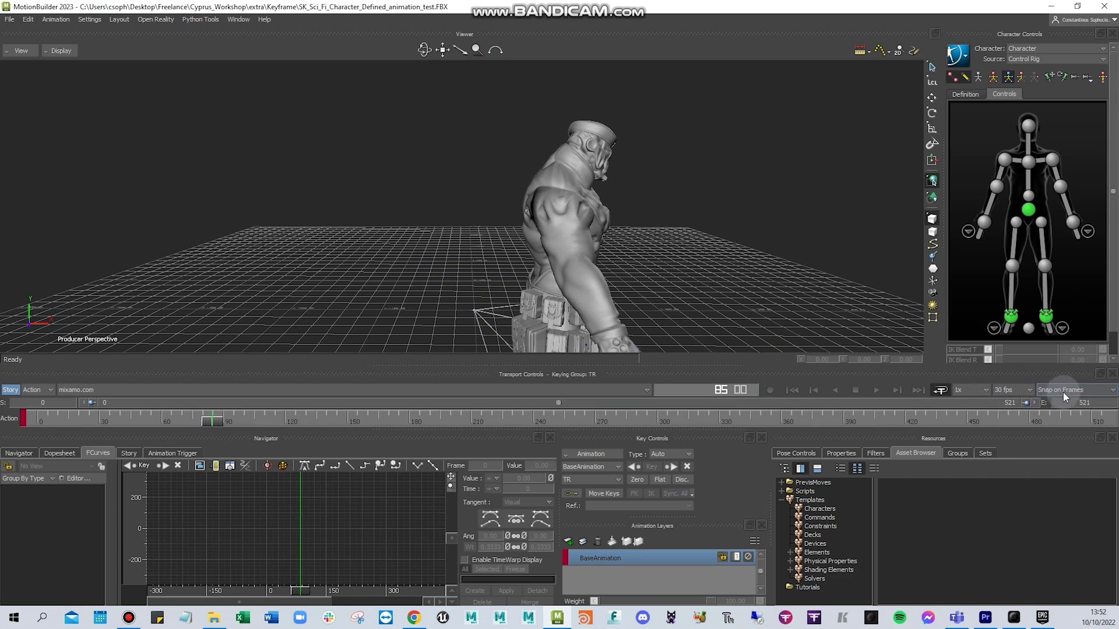
- Set the timeline's start frame to 100, scrub its beginning, and set the start frame back to 0
left_click(59, 404)
type("100")
key("Return")
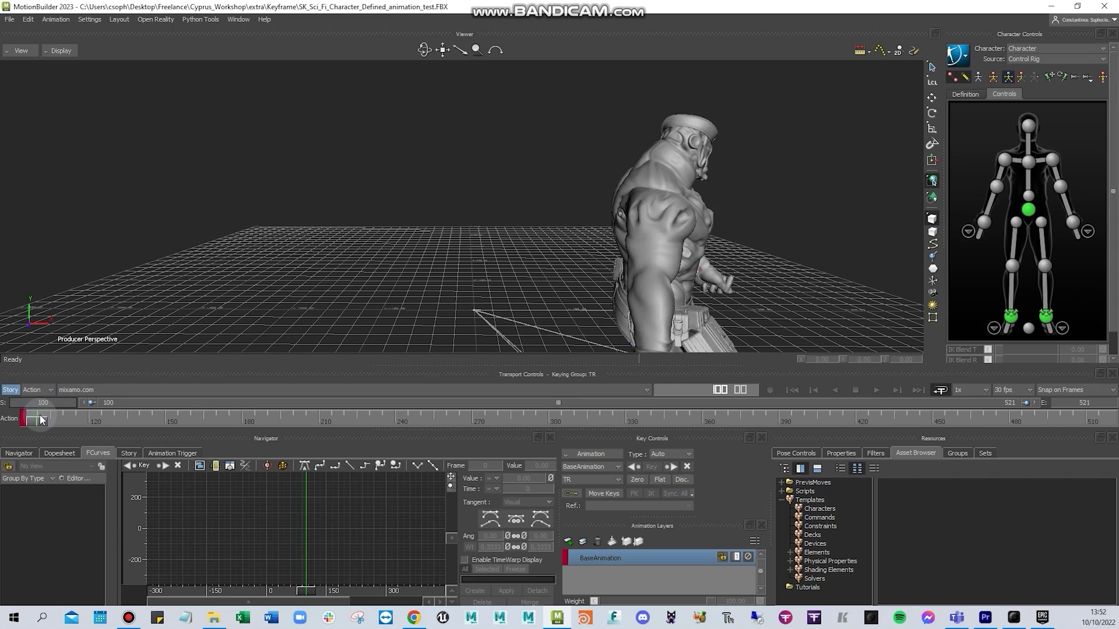
left_click_drag(87, 423, 9, 411)
left_click(56, 399)
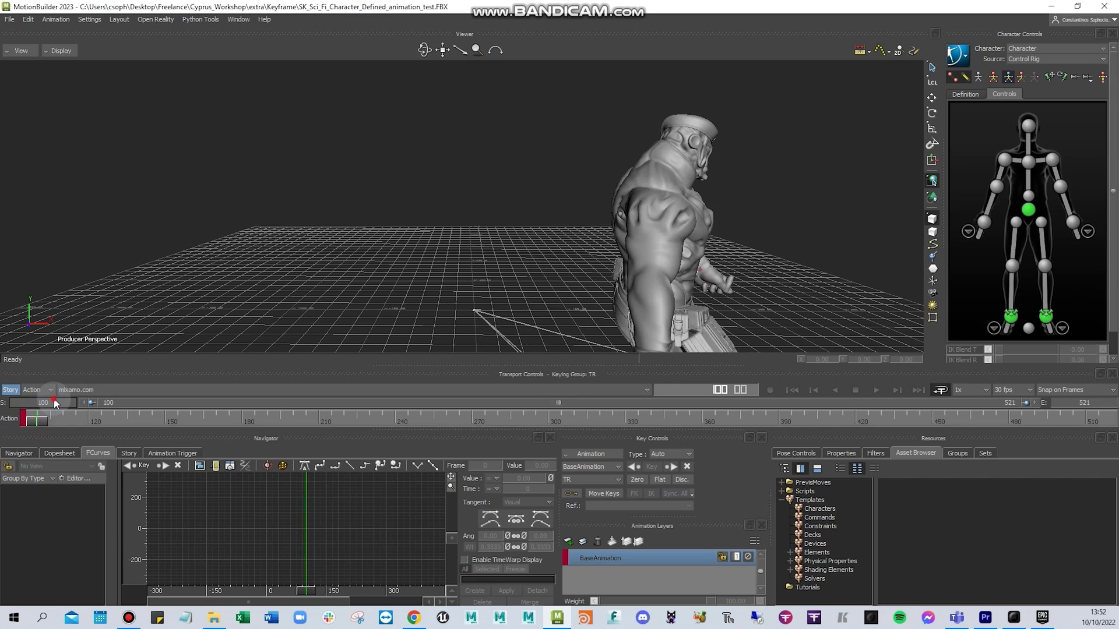
key("Return")
left_click(43, 402)
type("0")
key("Return")
left_click(33, 417)
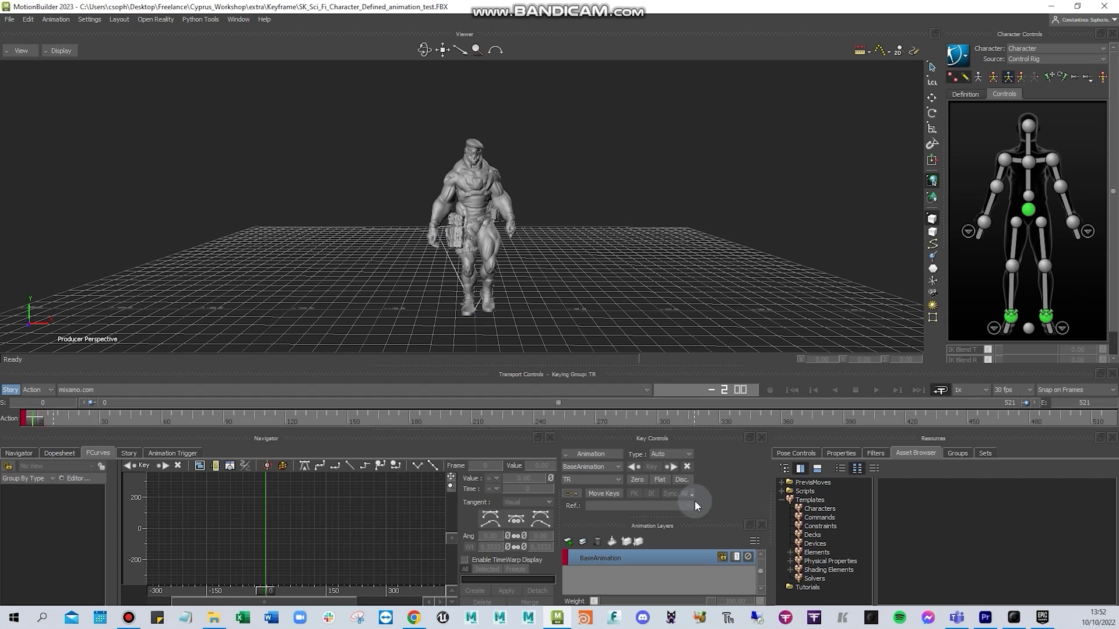
- Scrub to the end of the timeline, set its end frame to 600, and set it back to 521
left_click_drag(1016, 416, 1111, 408)
left_click(1090, 403)
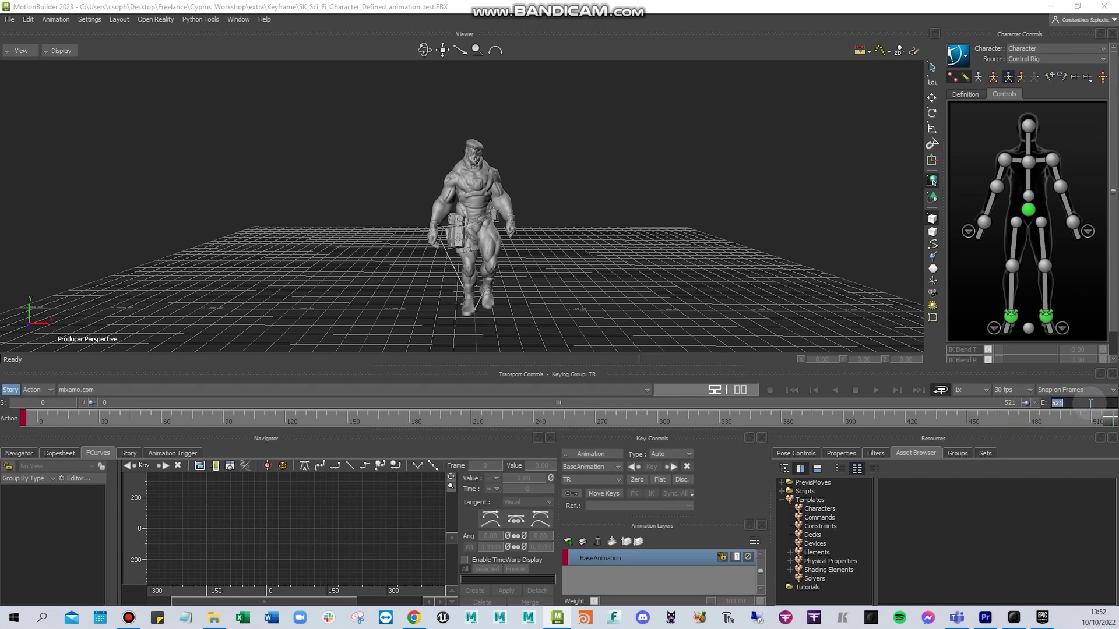
key("Return")
double_click(1084, 404)
type("5")
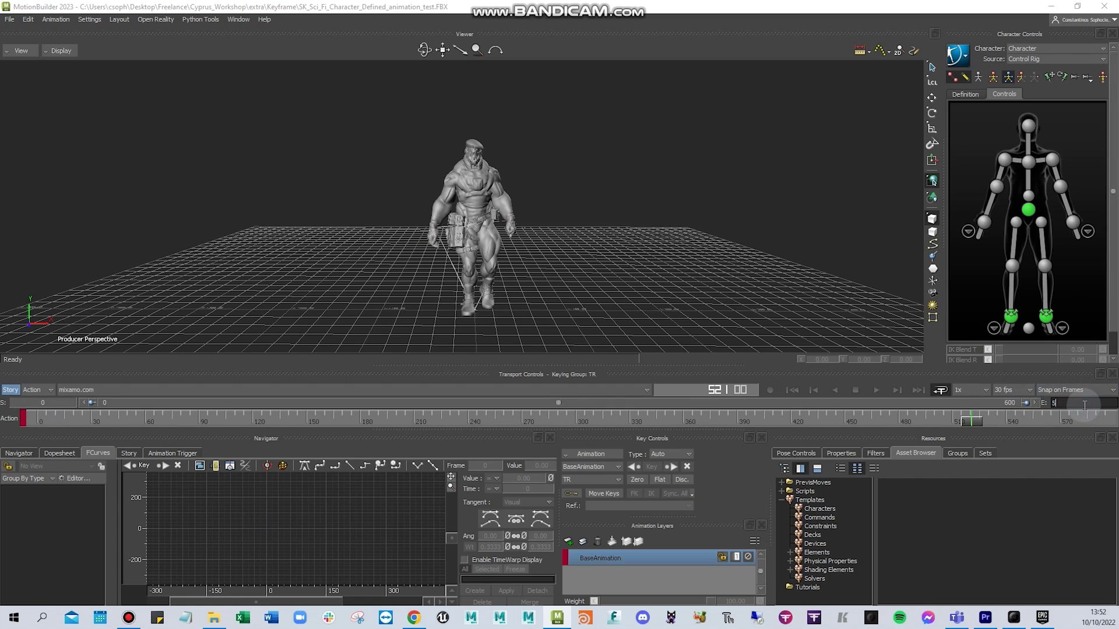
type("21")
key("Return")
- Shorten the visible timeline range to end at frame 145, scrub it, and restore the full range at the first frame
left_click(201, 416)
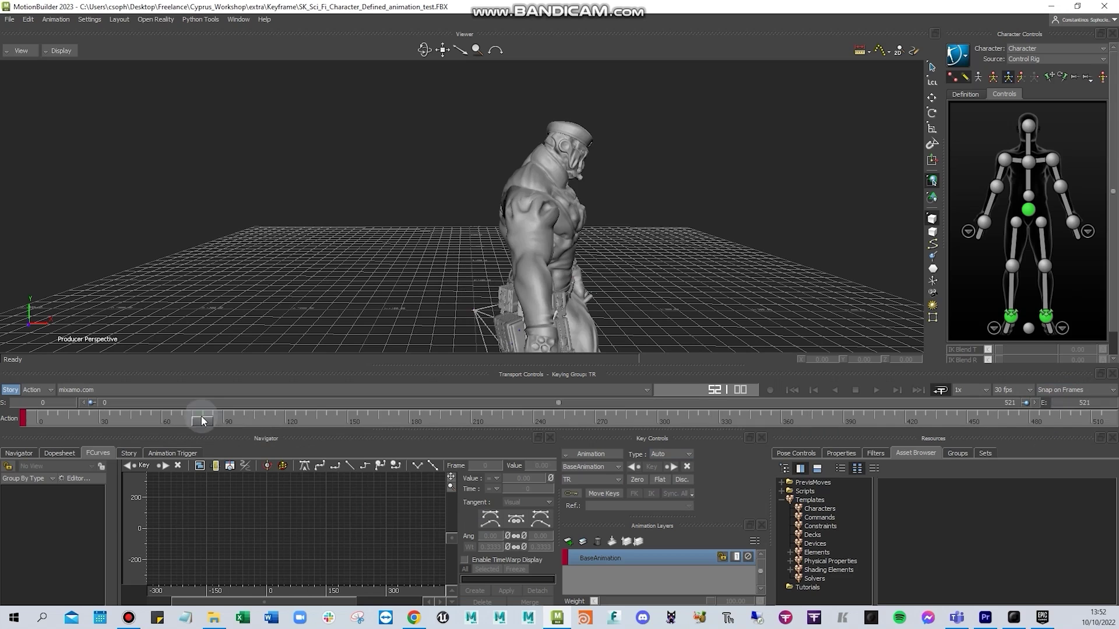
left_click_drag(1025, 404, 350, 404)
left_click_drag(49, 416, 19, 442)
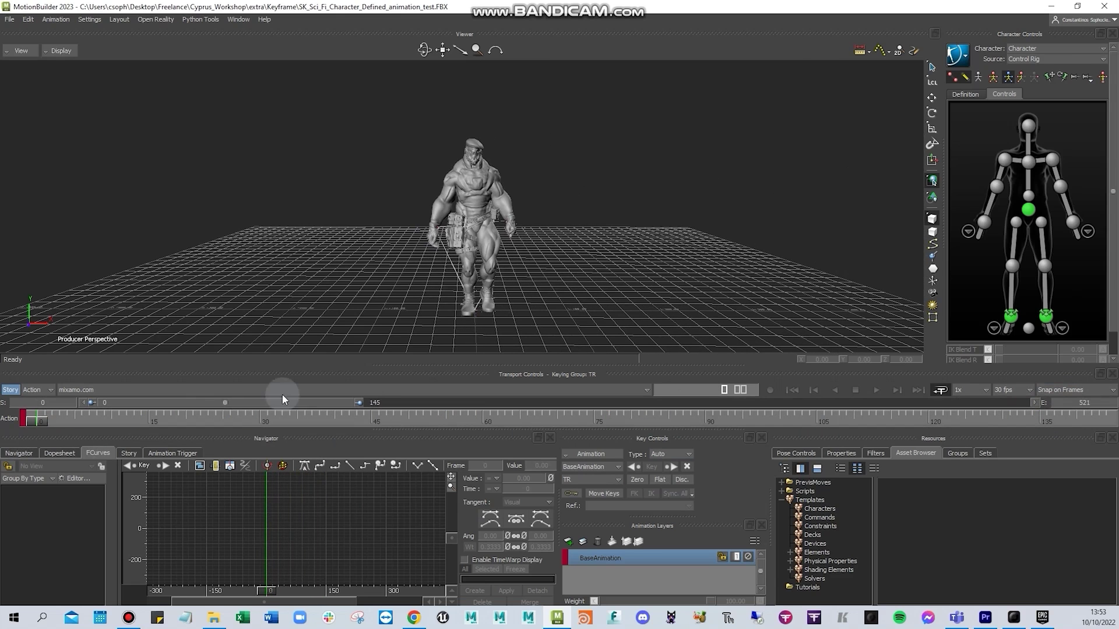
double_click(272, 402)
key("ctrl+space")
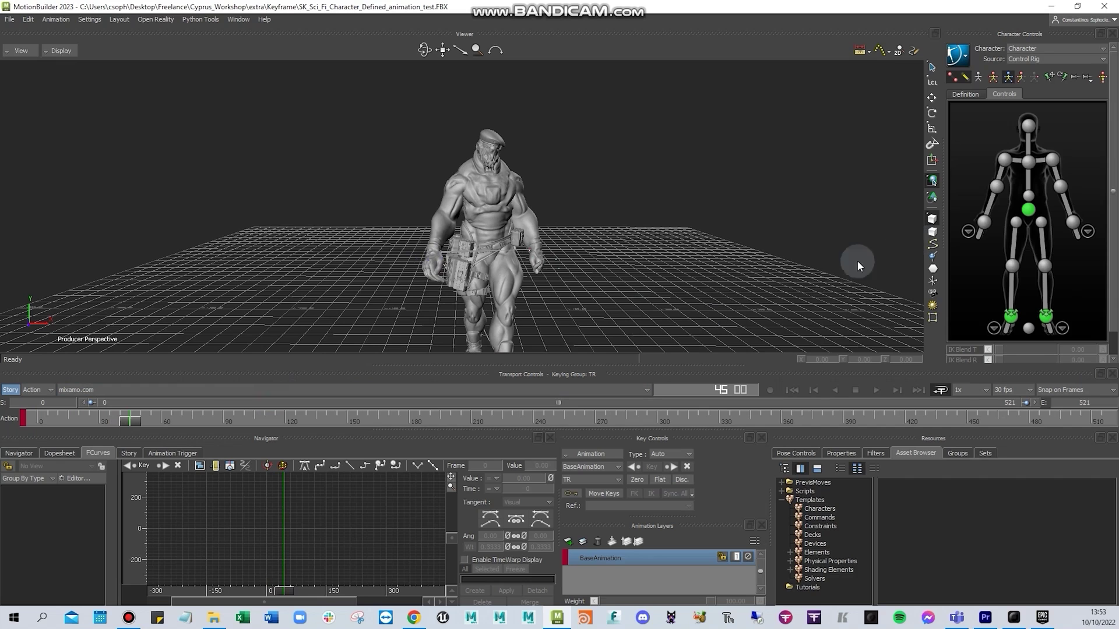
left_click_drag(124, 425, 36, 420)
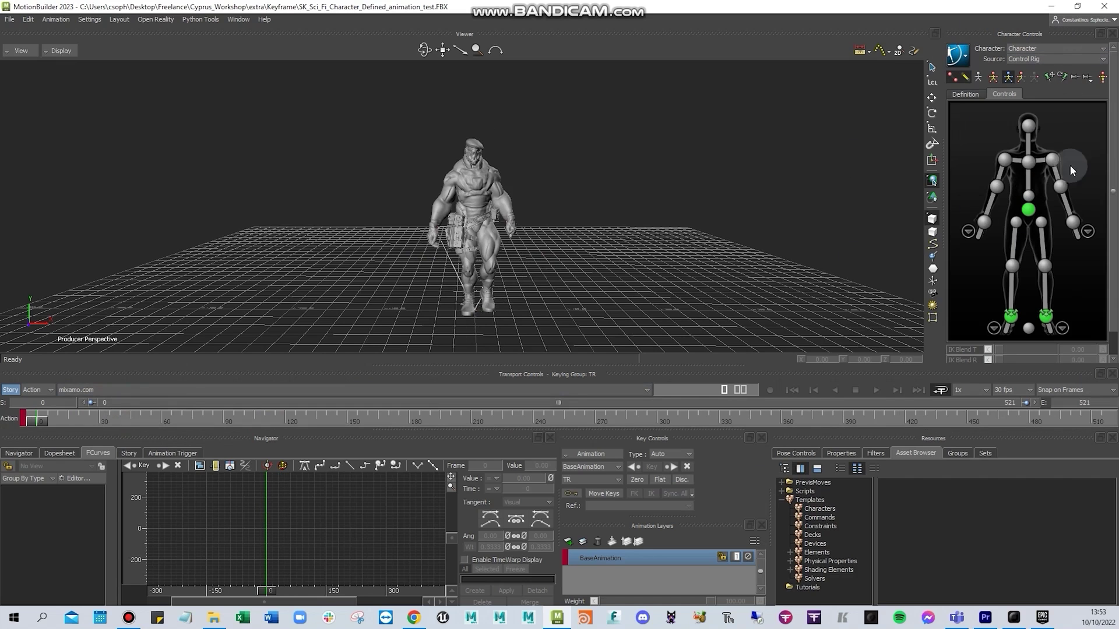
- Look over the character controls menu and cycle the viewer display mode to X-Ray to show the control rig
left_click(959, 46)
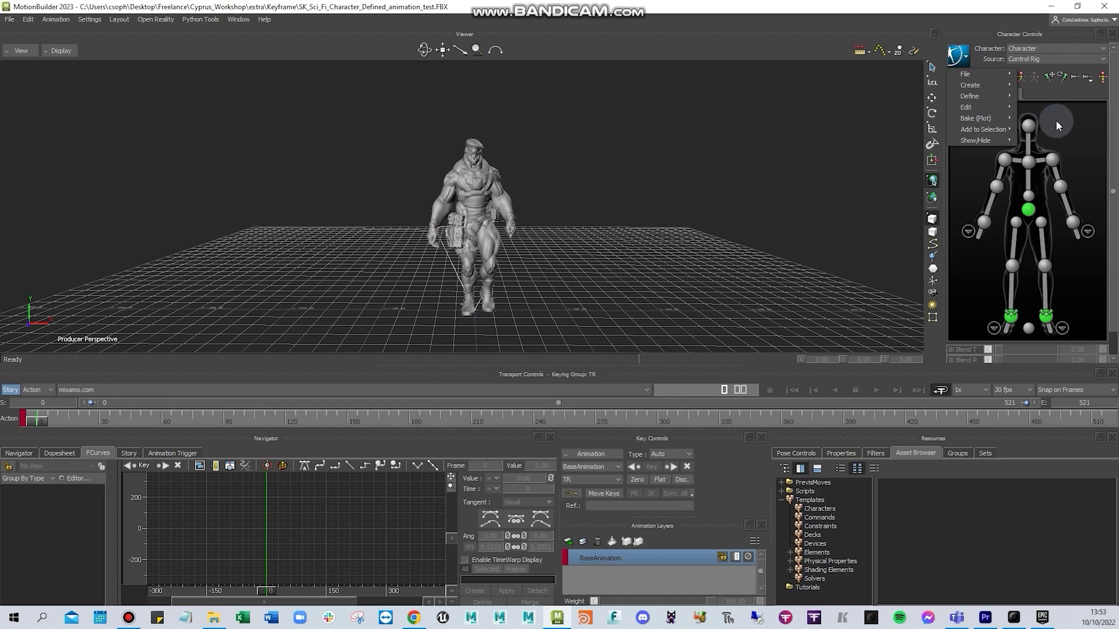
left_click(1061, 96)
key("ctrl+x")
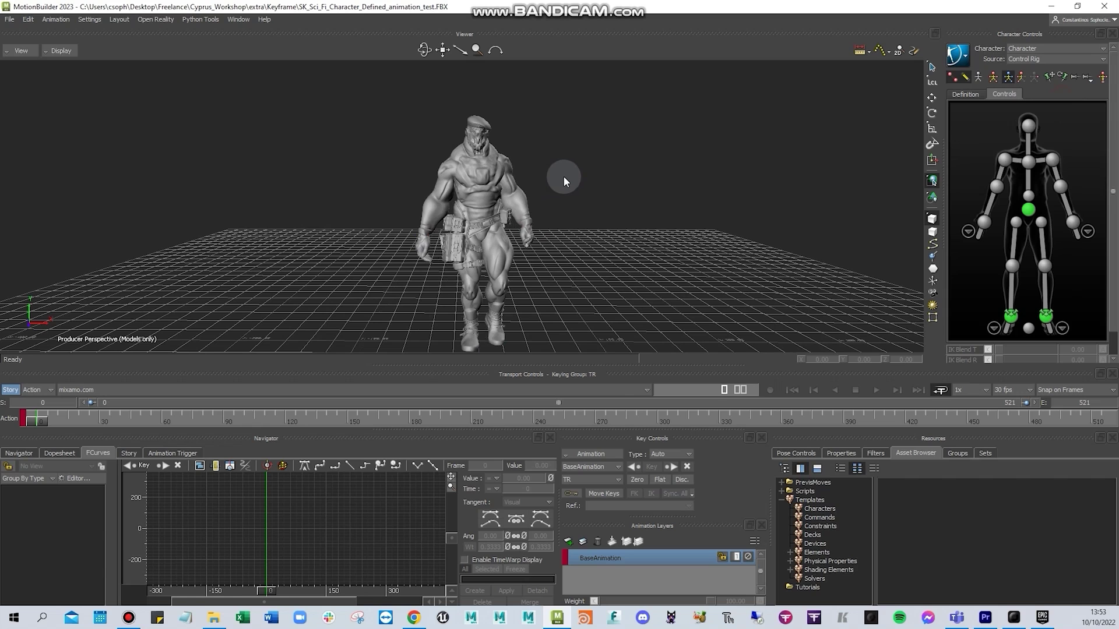
left_click_drag(607, 149, 610, 174, "shift")
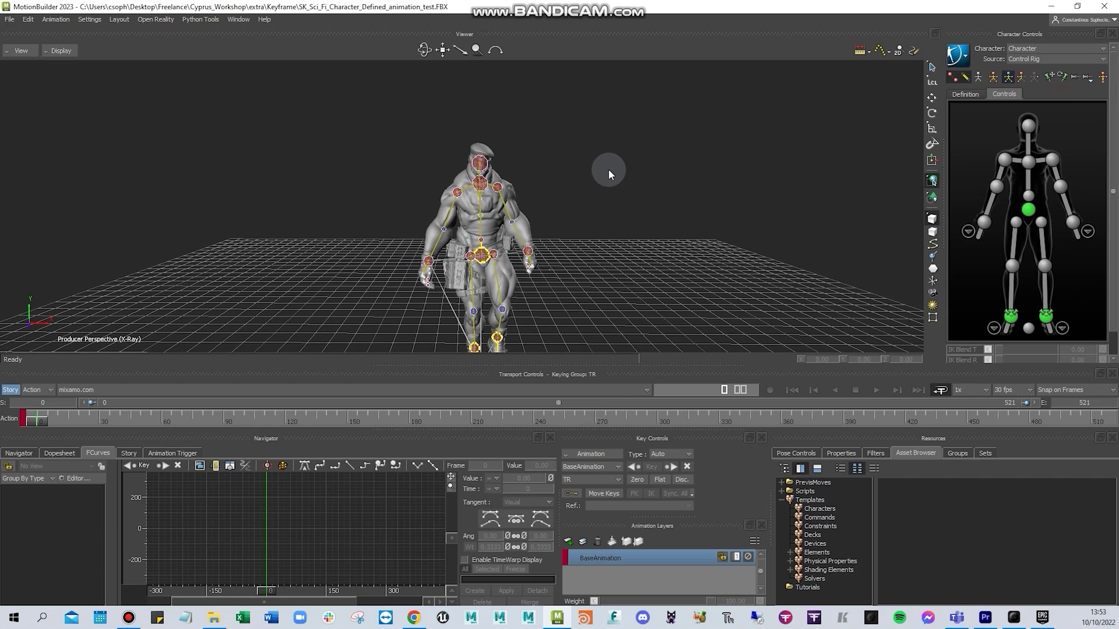
key("ctrl+x")
key("ctrl+x")
key("ctrl+x")
key("ctrl+x")
- Select the head effector and the right shoulder effector in turn on the character's control rig representation
middle_click_drag(607, 180, 615, 157, "alt")
right_click_drag(613, 168, 593, 207, "alt")
middle_click_drag(593, 208, 555, 191, "alt")
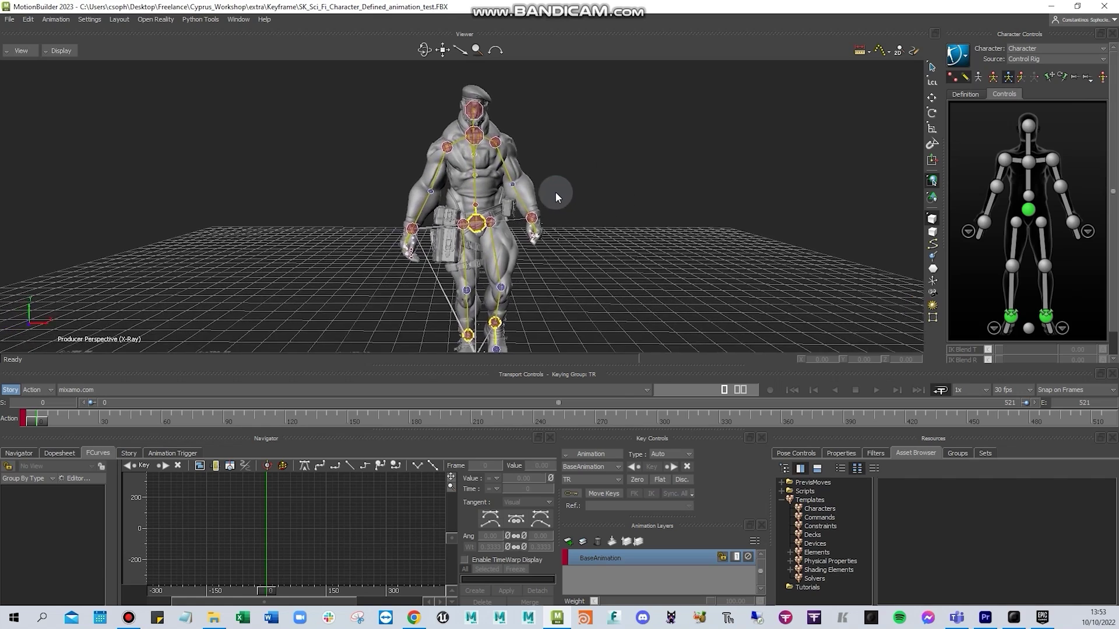
right_click_drag(555, 193, 564, 231, "alt")
middle_click_drag(564, 232, 549, 244, "alt")
right_click_drag(478, 166, 486, 192, "alt")
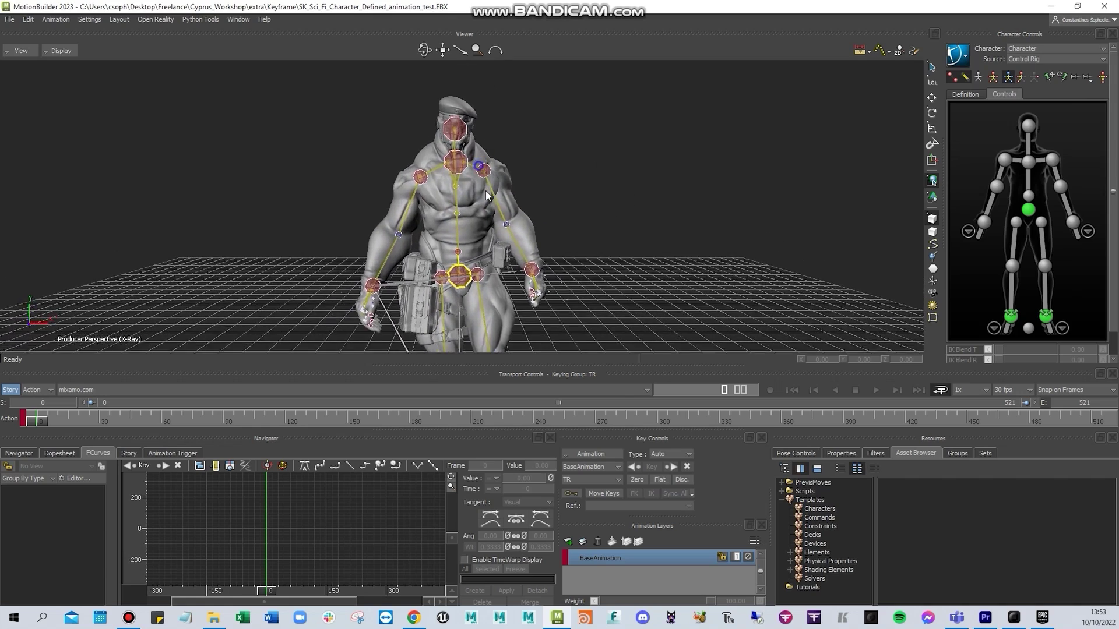
left_click(1028, 125)
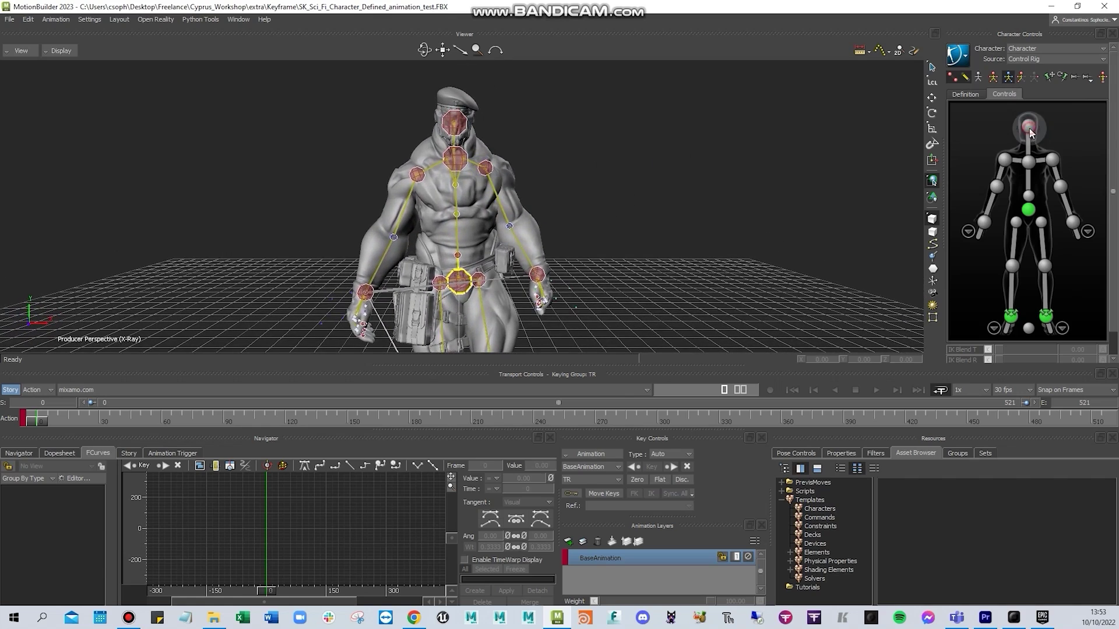
left_click(1005, 160)
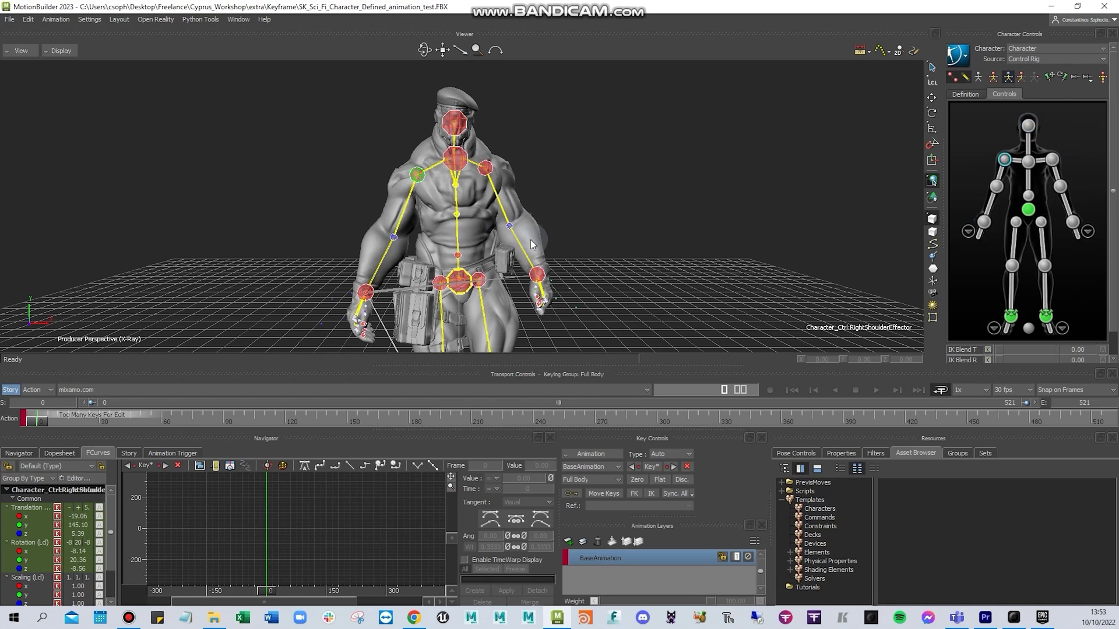
- Select the right wrist, elbow and shoulder effectors, the two chest effectors and the hips effector in turn on the character representation
left_click(991, 224)
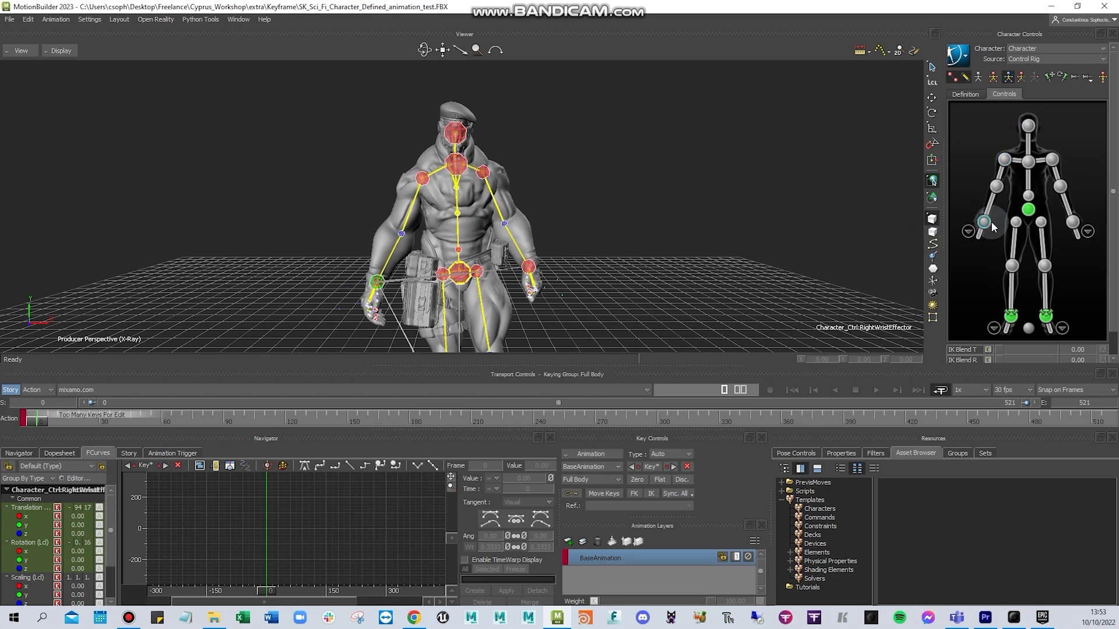
left_click(996, 186)
left_click(1003, 160)
left_click(1029, 161)
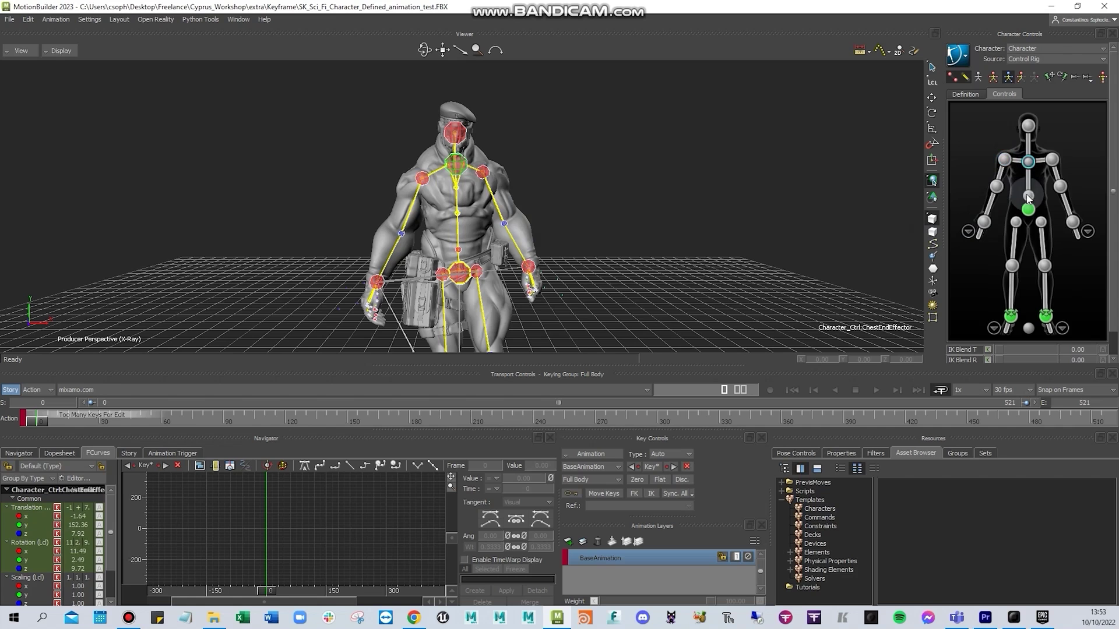
left_click_drag(627, 217, 627, 211, "shift")
left_click(1027, 209)
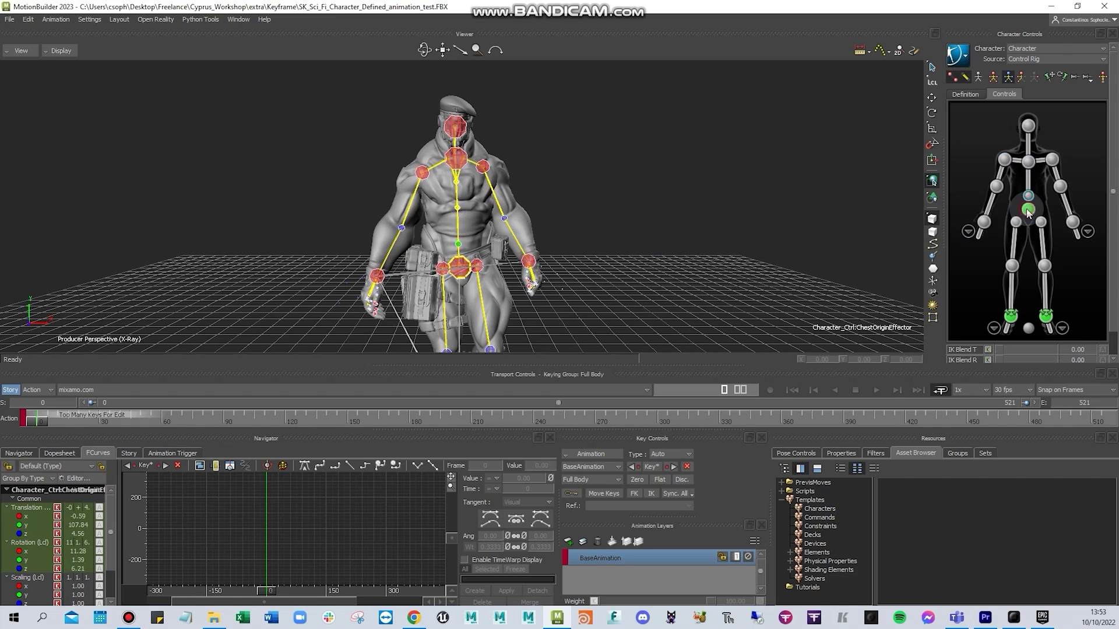
left_click_drag(603, 156, 603, 176, "shift")
left_click_drag(524, 207, 533, 169, "shift")
- Set the viewer display to Models only and look over the Define, Edit and Show/Hide options of the character controls
key("ctrl+a")
left_click(966, 58)
mouse_move(970, 73)
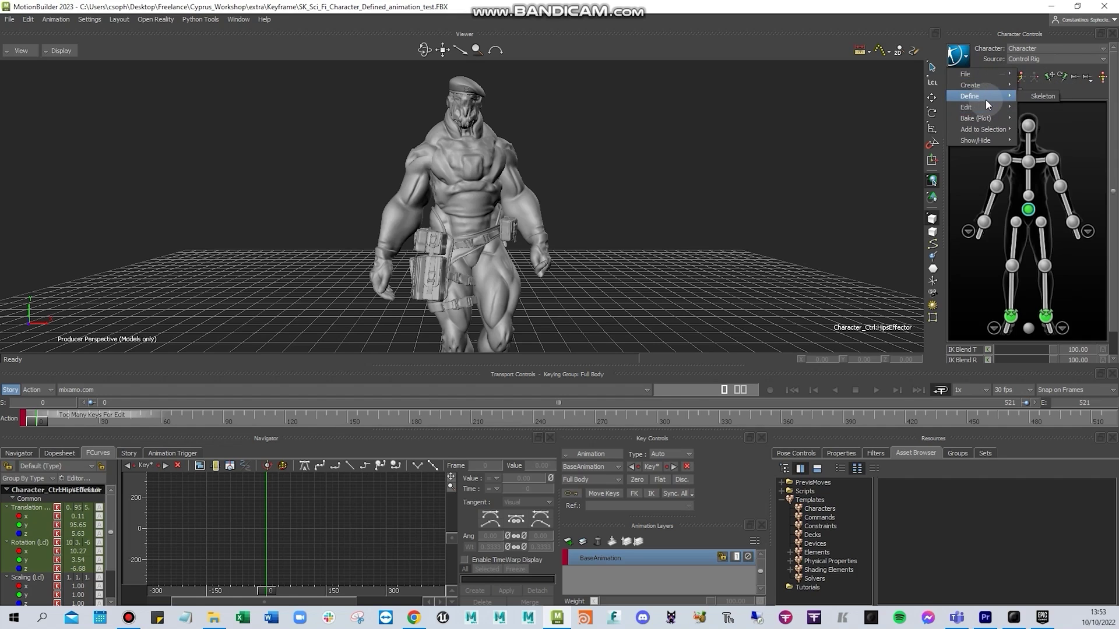
mouse_move(962, 105)
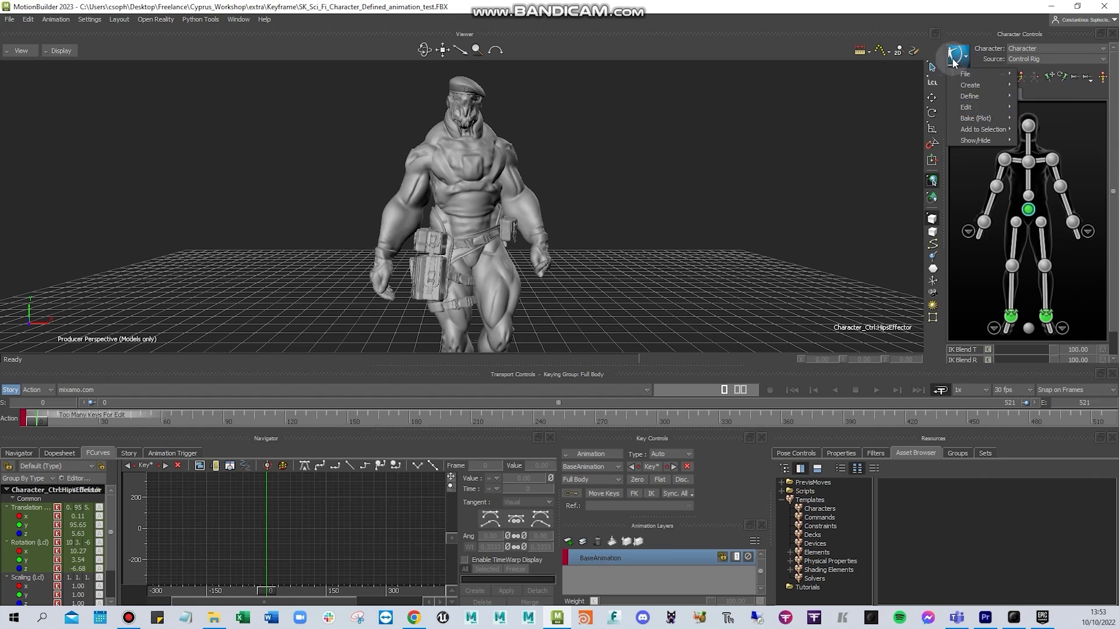
mouse_move(998, 122)
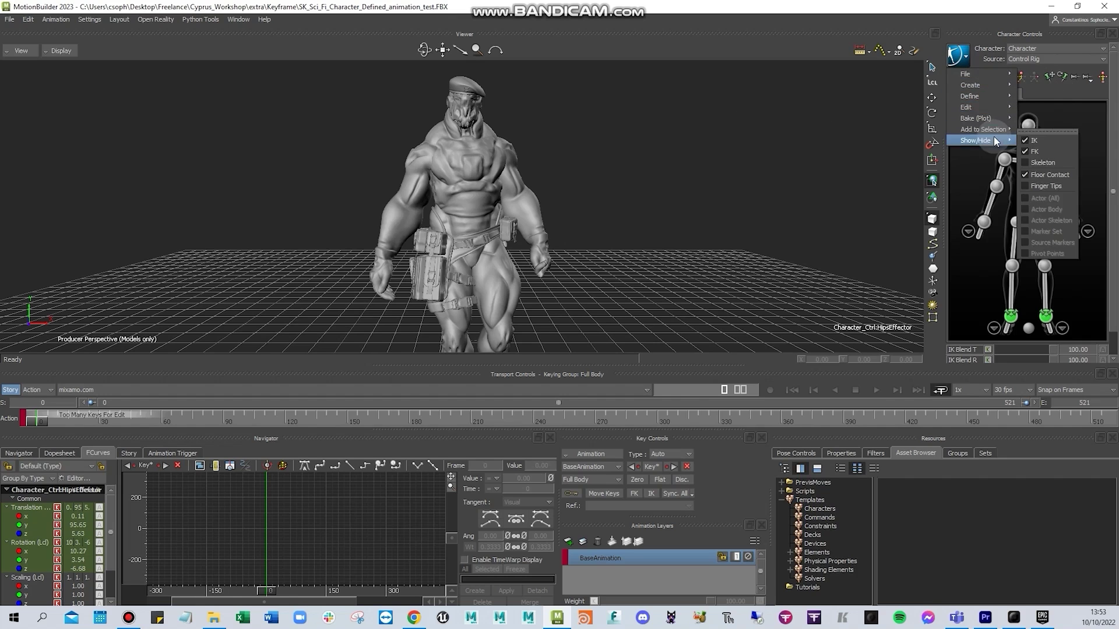
- Set the current character to None and reopen the list of available characters
left_click(1014, 49)
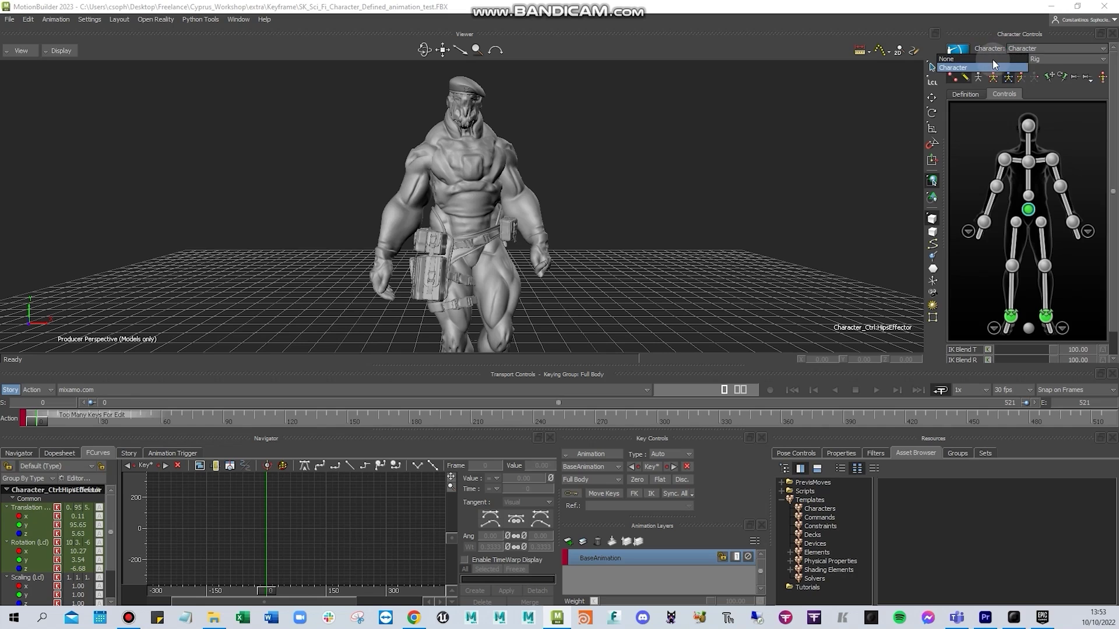
left_click(990, 60)
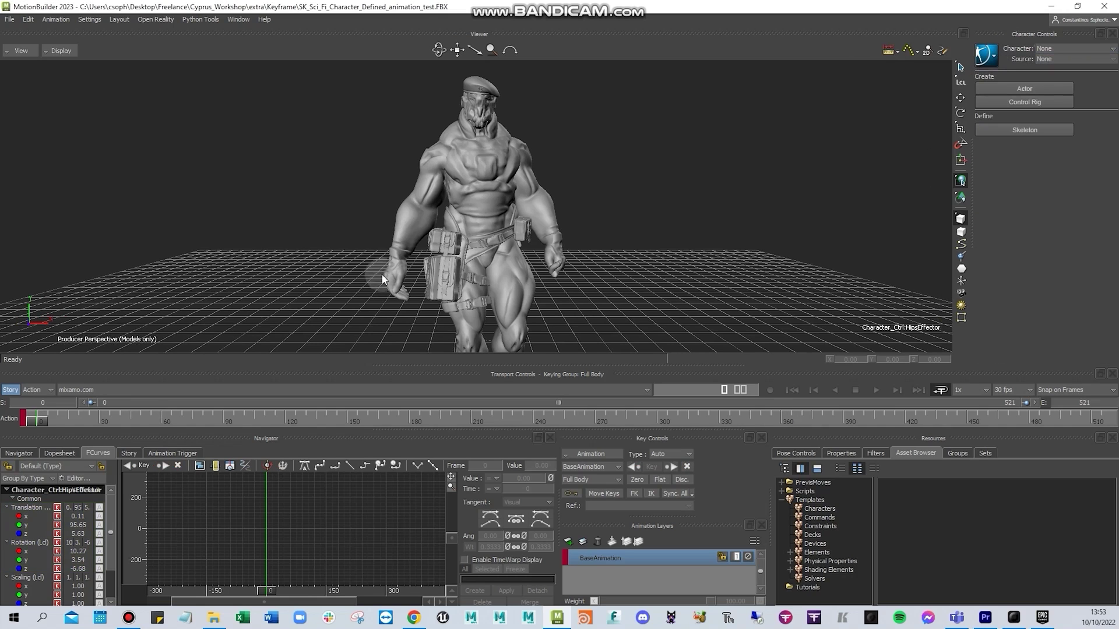
scroll(382, 275, "down", 5)
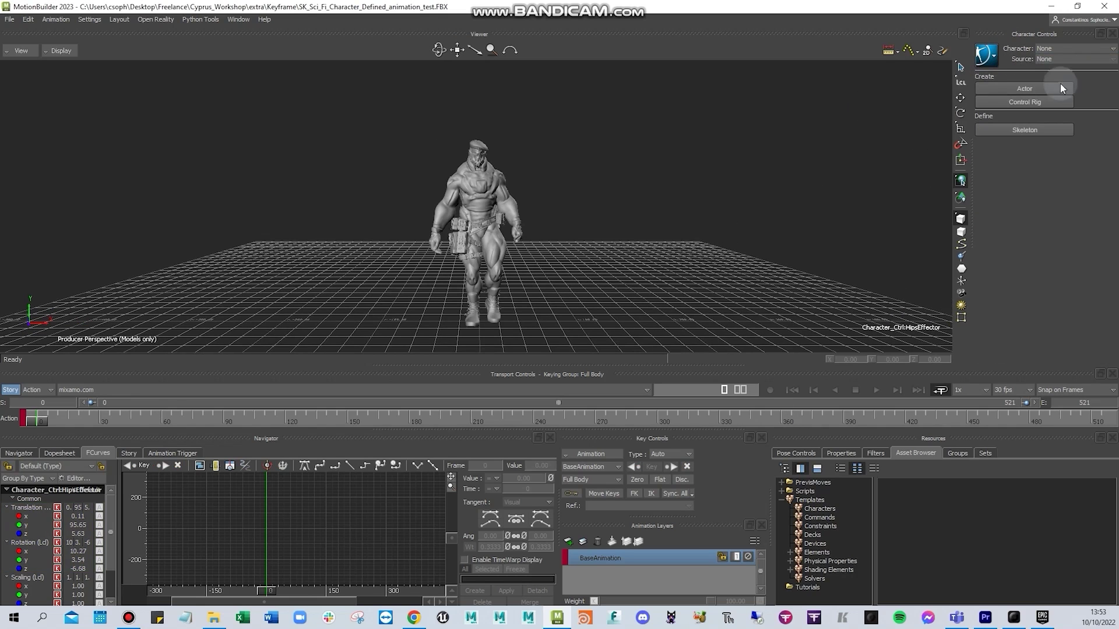
left_click(1055, 58)
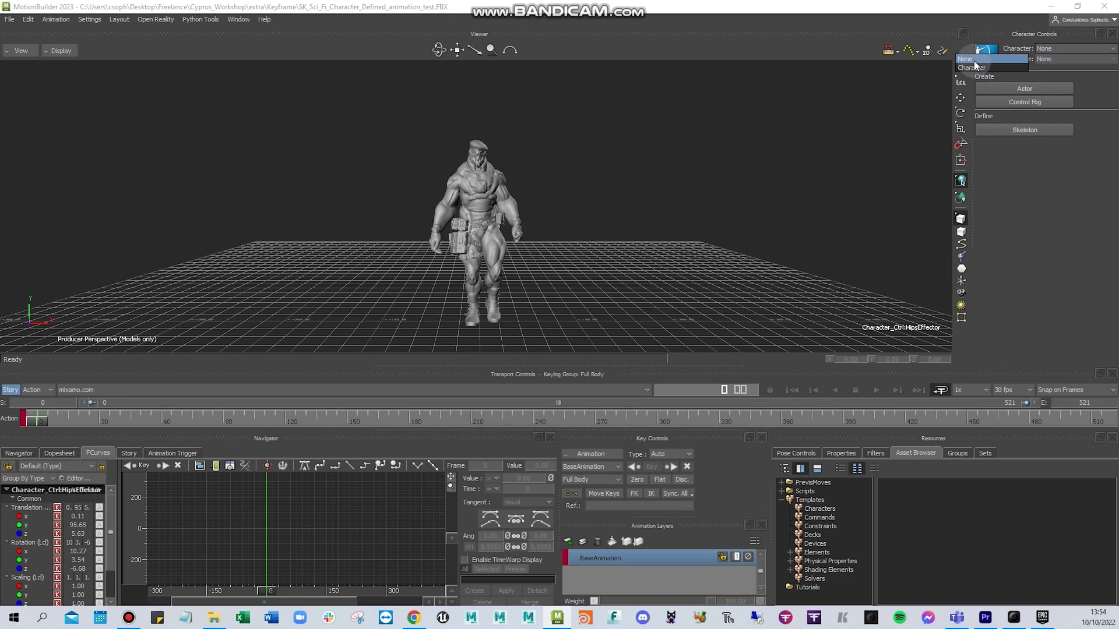
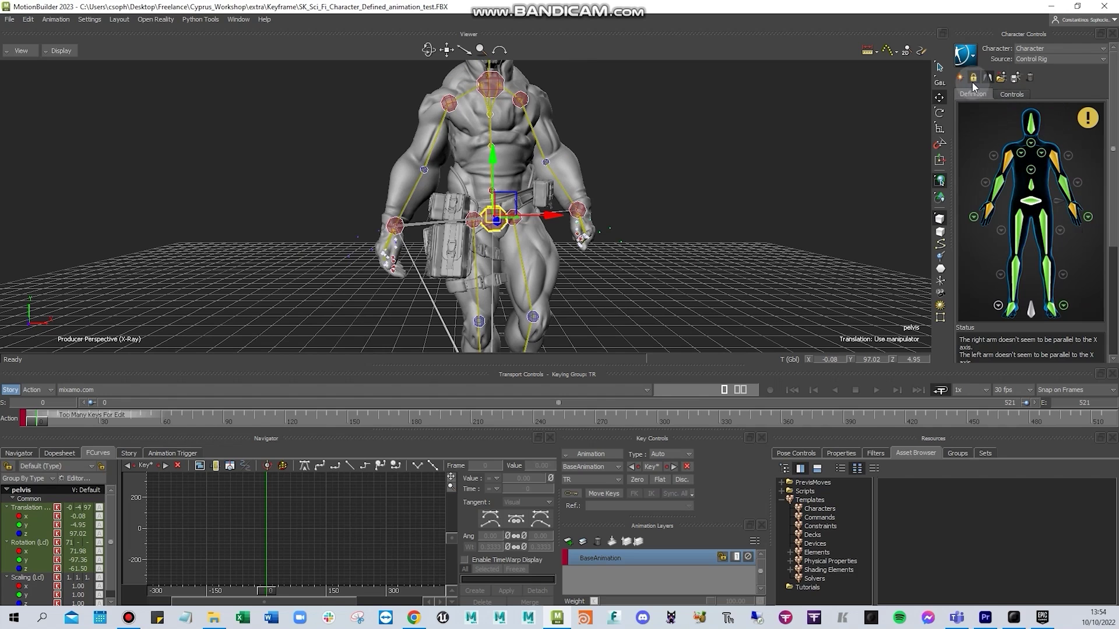
- Show the character's rig controls, try moving the hips effector along X, and undo the move
left_click(1011, 95)
left_click(1028, 209)
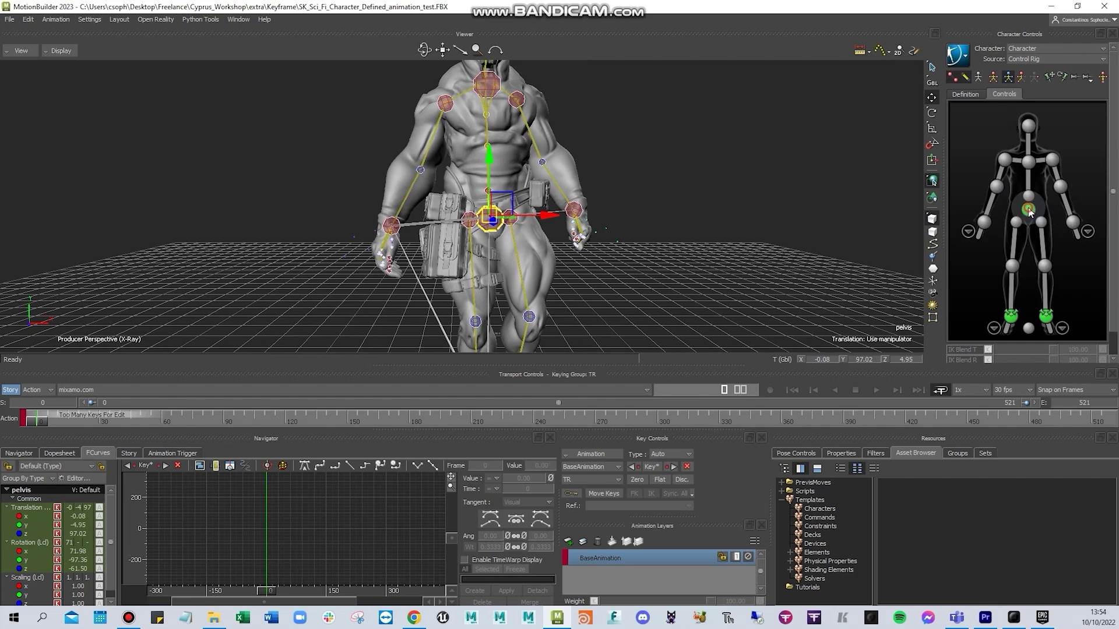
left_click_drag(539, 218, 600, 211)
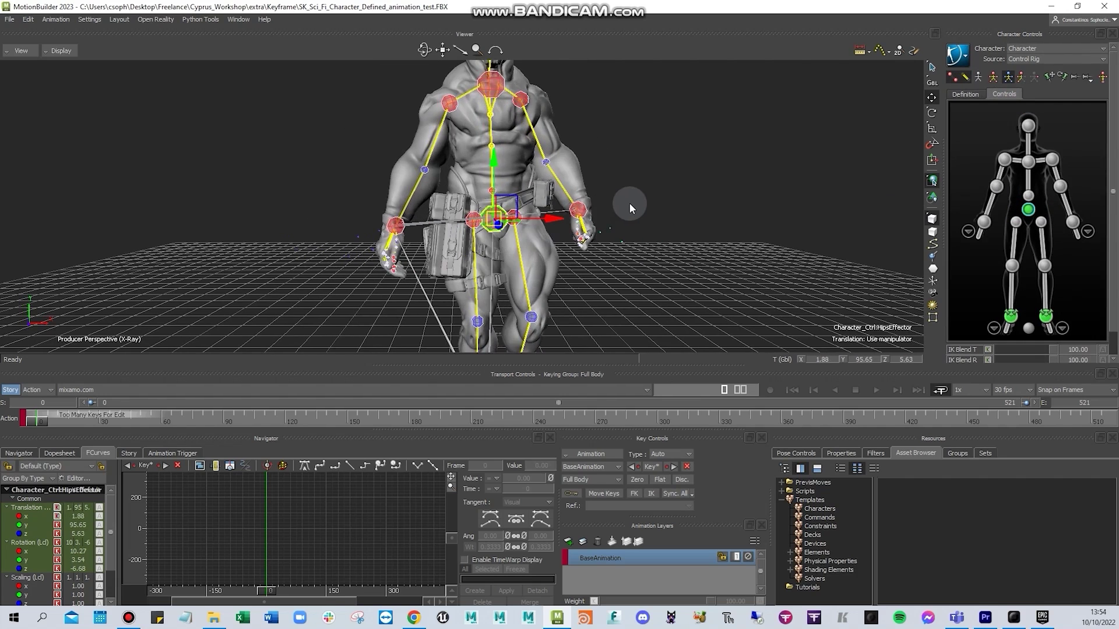
key("ctrl+z")
scroll(647, 196, "down", 5)
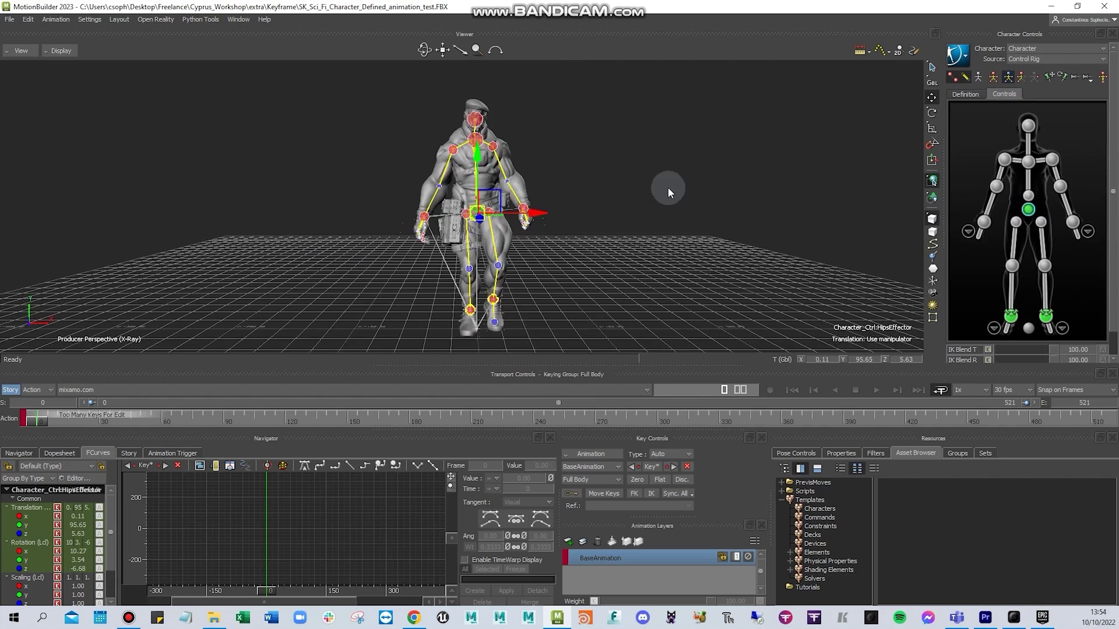
- Toggle the display of the control rig's FK bones off and on several times
left_click(964, 79)
left_click(965, 80)
left_click(965, 82)
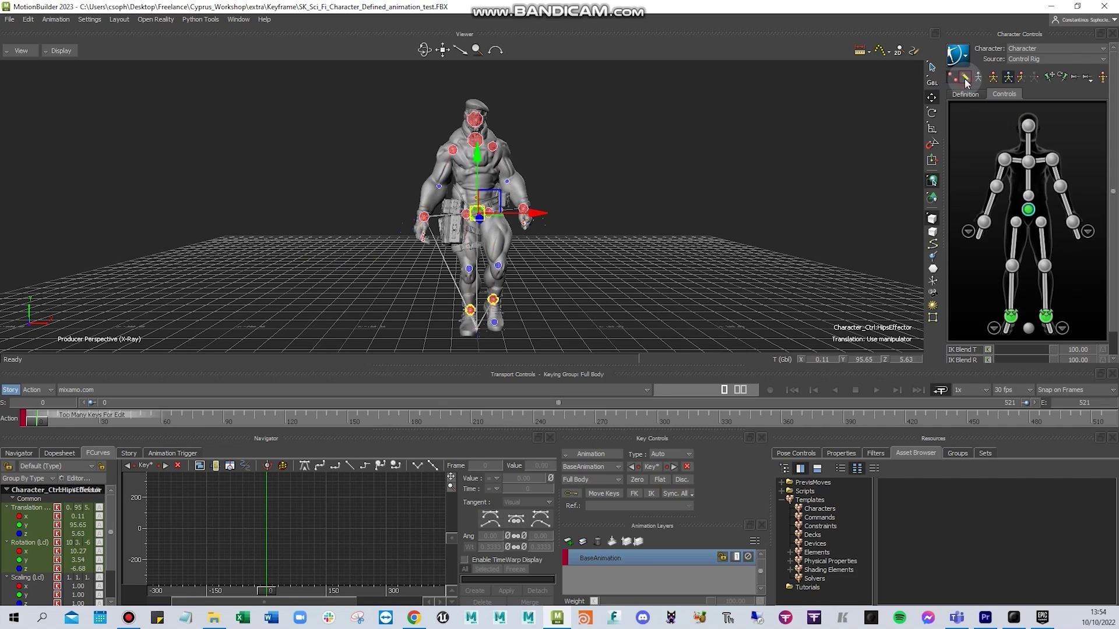
left_click(965, 82)
left_click(966, 79)
left_click(965, 79)
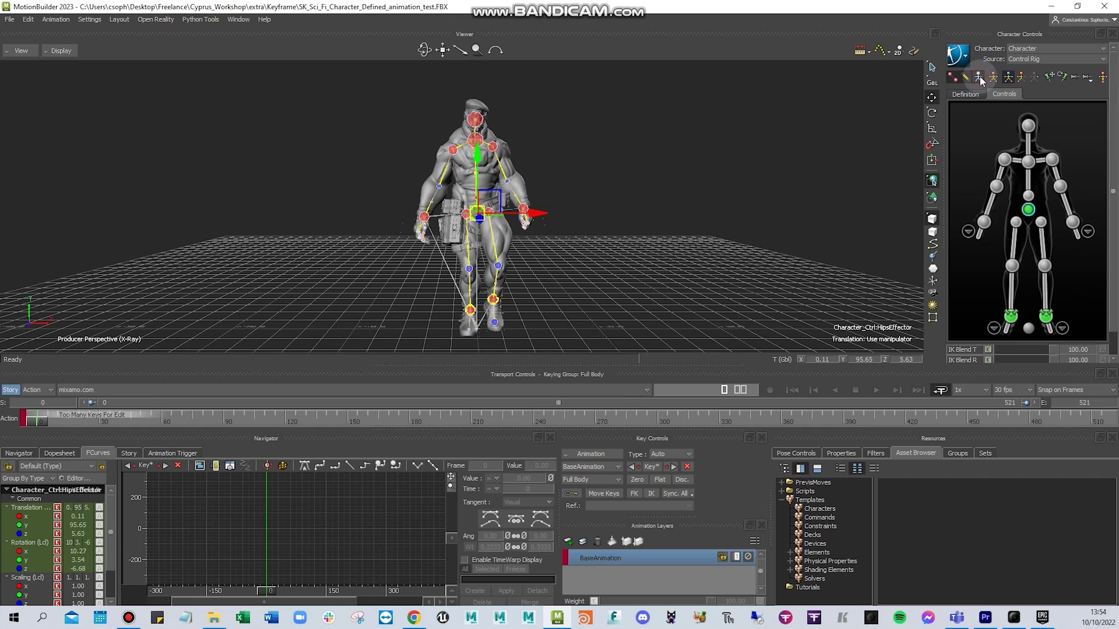
- Frame the hips effector and show the character's skeleton together with the control rig's FK bones
key("f")
left_click(979, 78)
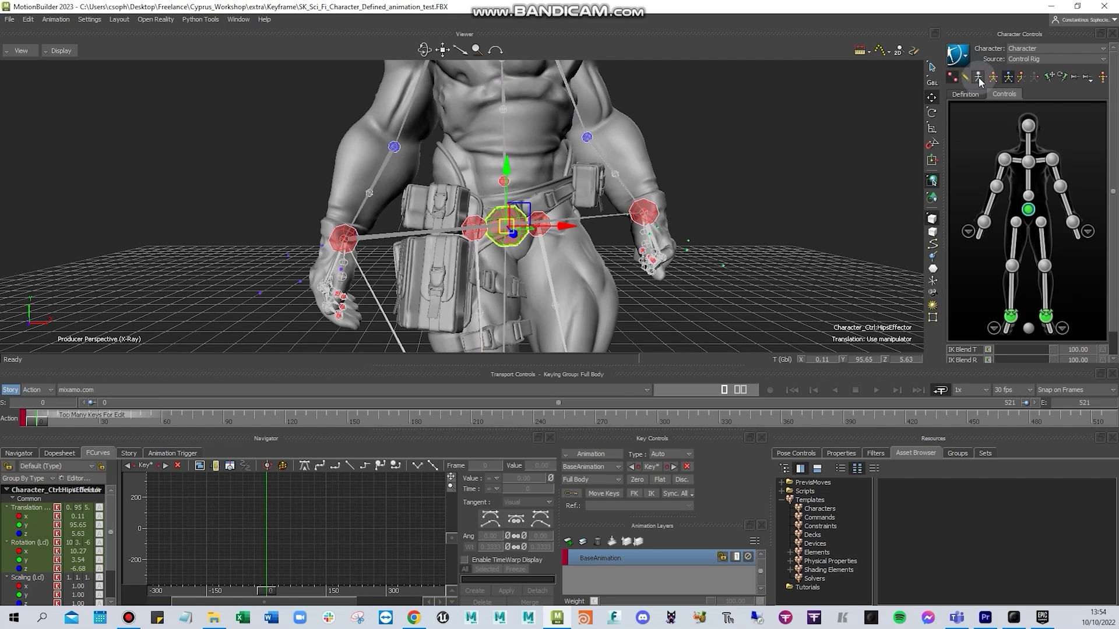
left_click(967, 78)
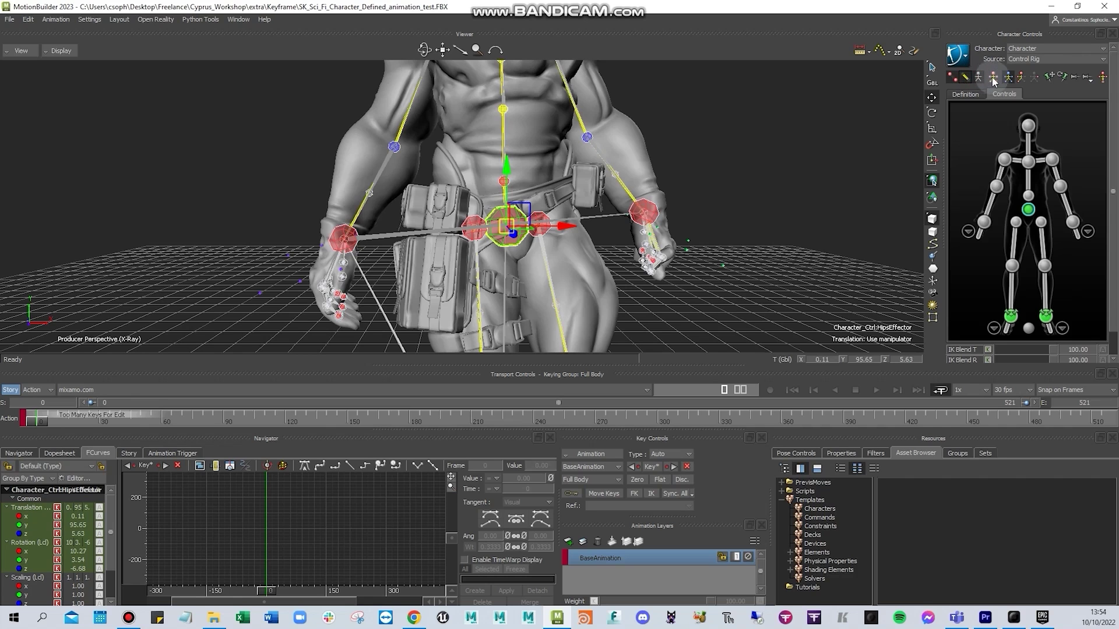
- Clear the selection, select the hips, right shoulder and right wrist effectors in turn, and select the whole control rig
scroll(457, 237, "down", 3)
scroll(455, 220, "down", 3)
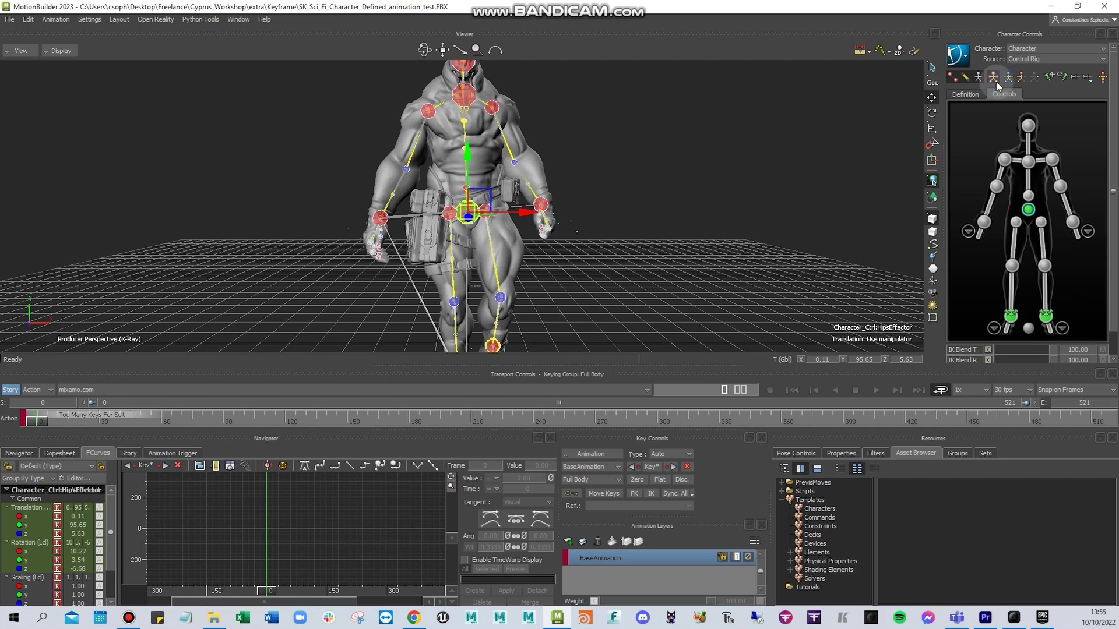
left_click(656, 131)
right_click_drag(635, 182, 585, 157, "alt")
left_click_drag(529, 181, 504, 183, "alt")
left_click_drag(586, 182, 569, 180, "alt")
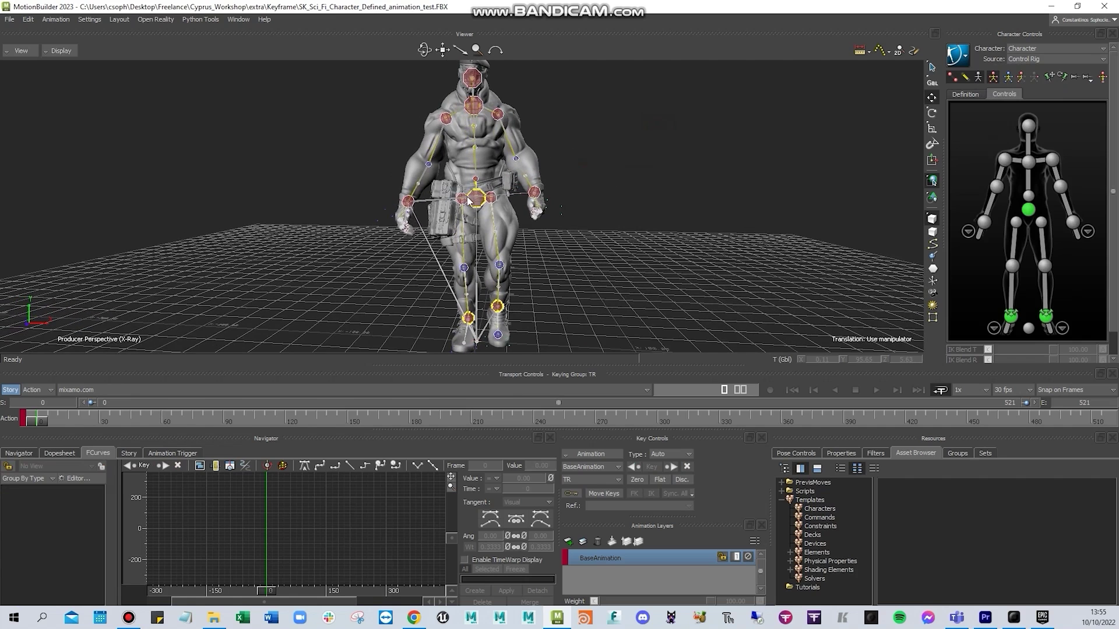
left_click(475, 205)
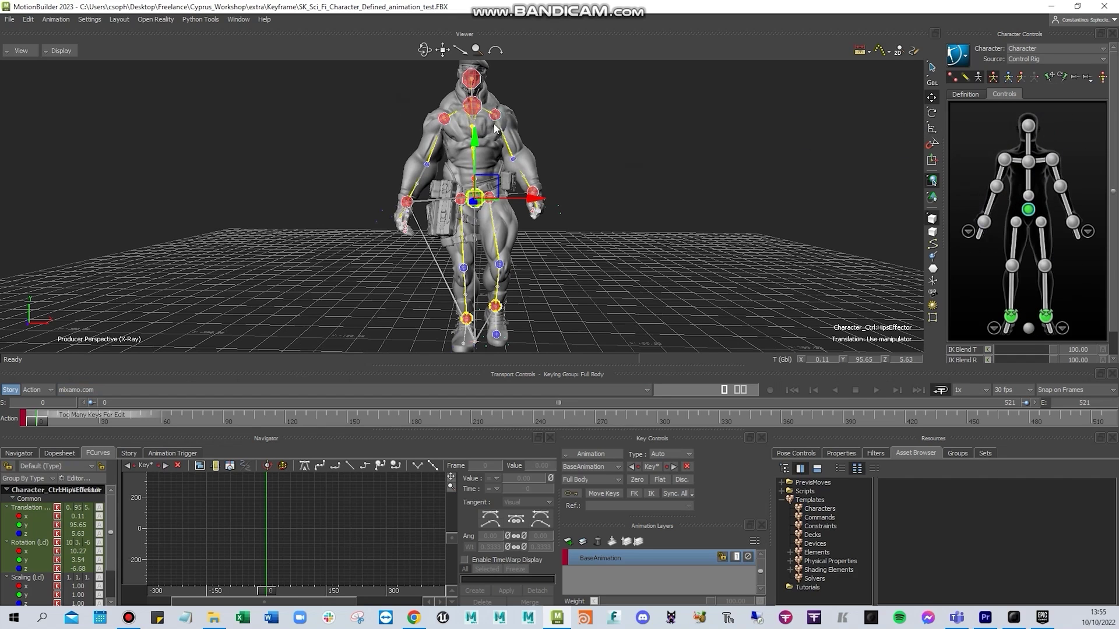
left_click(1005, 161)
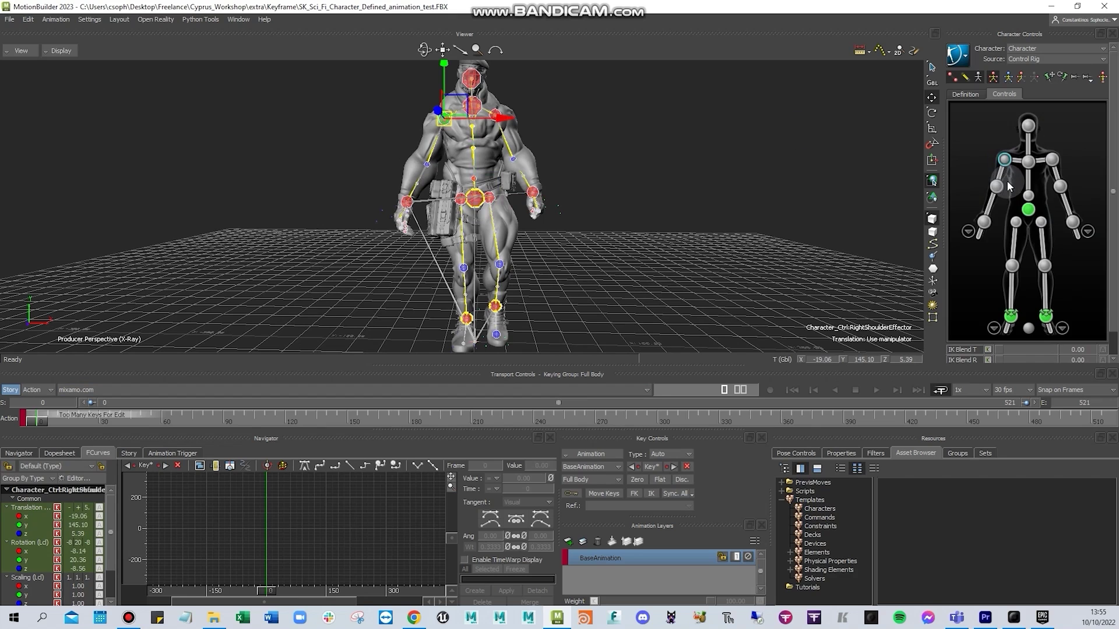
left_click(983, 222)
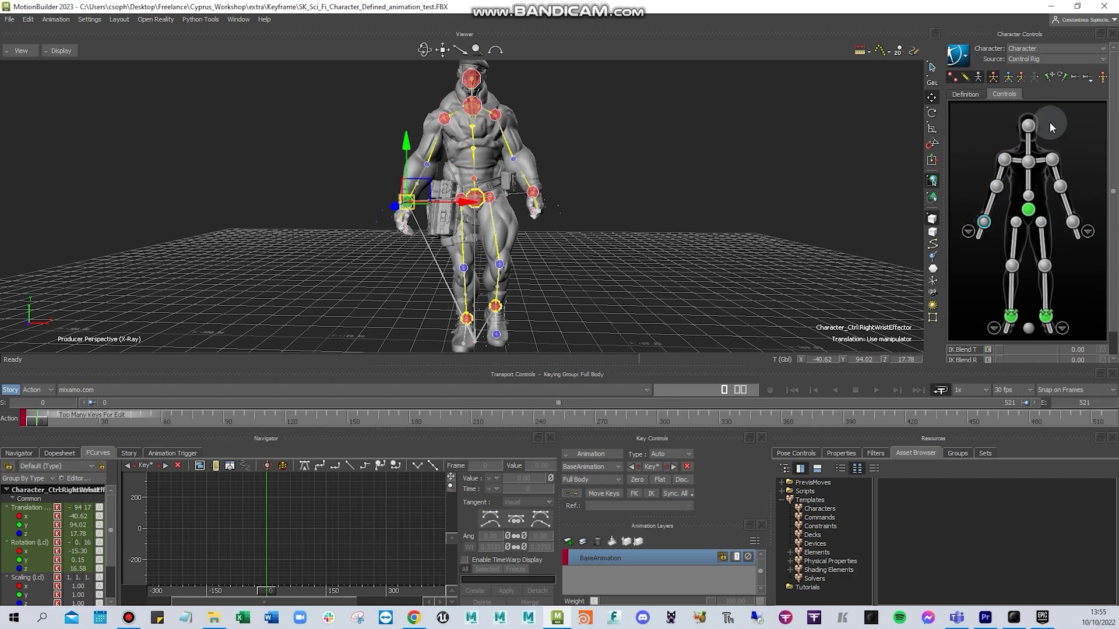
left_click_drag(1032, 233, 1093, 318)
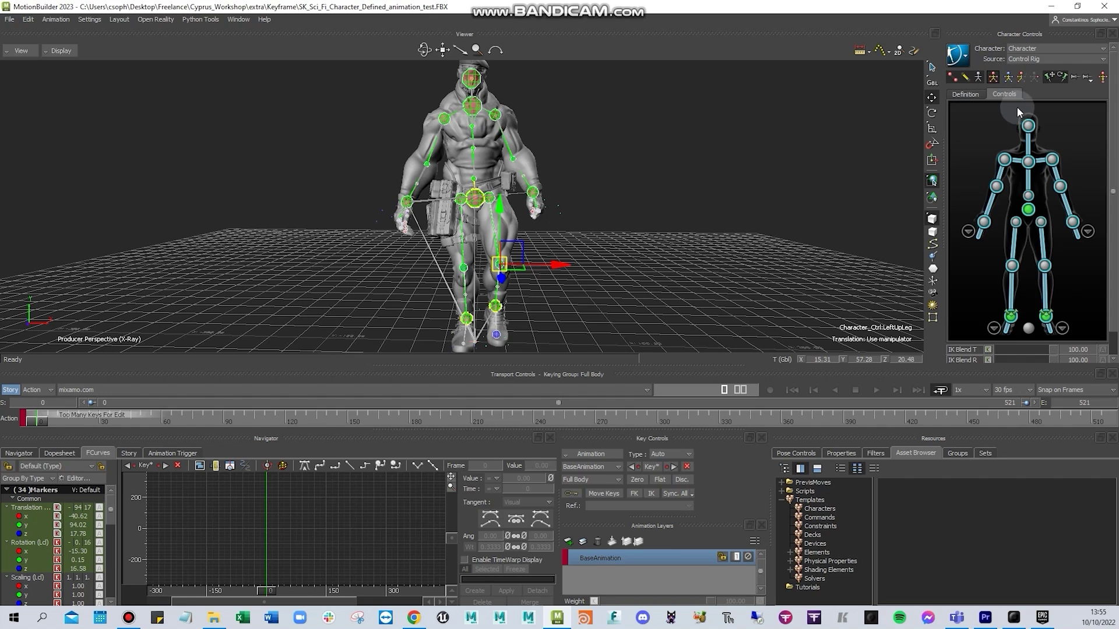
- Try pulling the right wrist effector outwards and up in the alternative full-body manipulation mode, and undo the move
left_click(1008, 77)
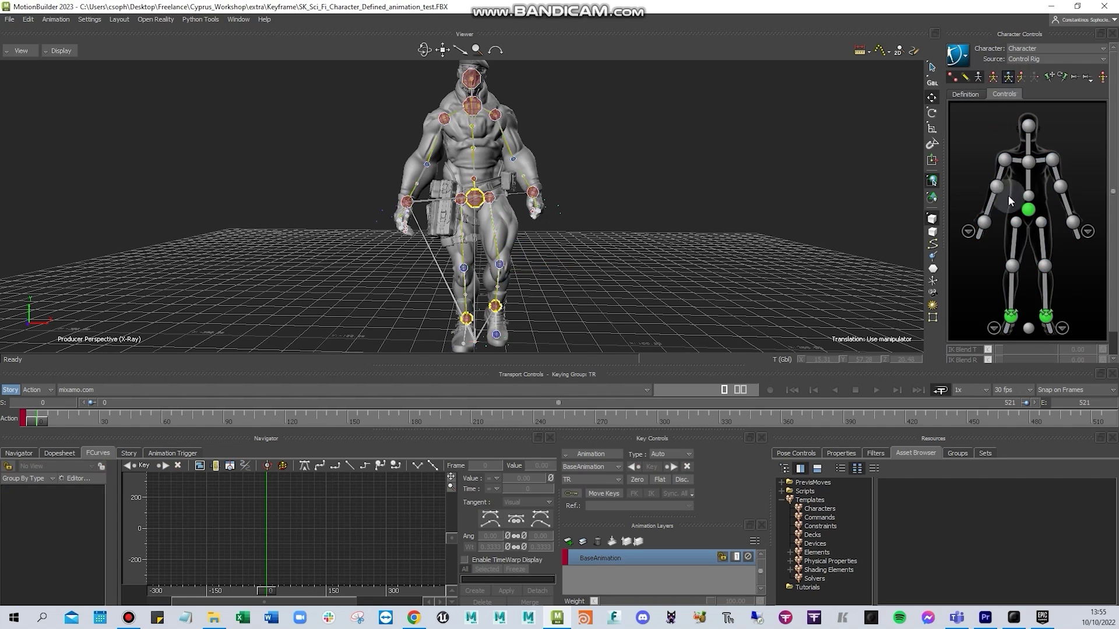
left_click(986, 225)
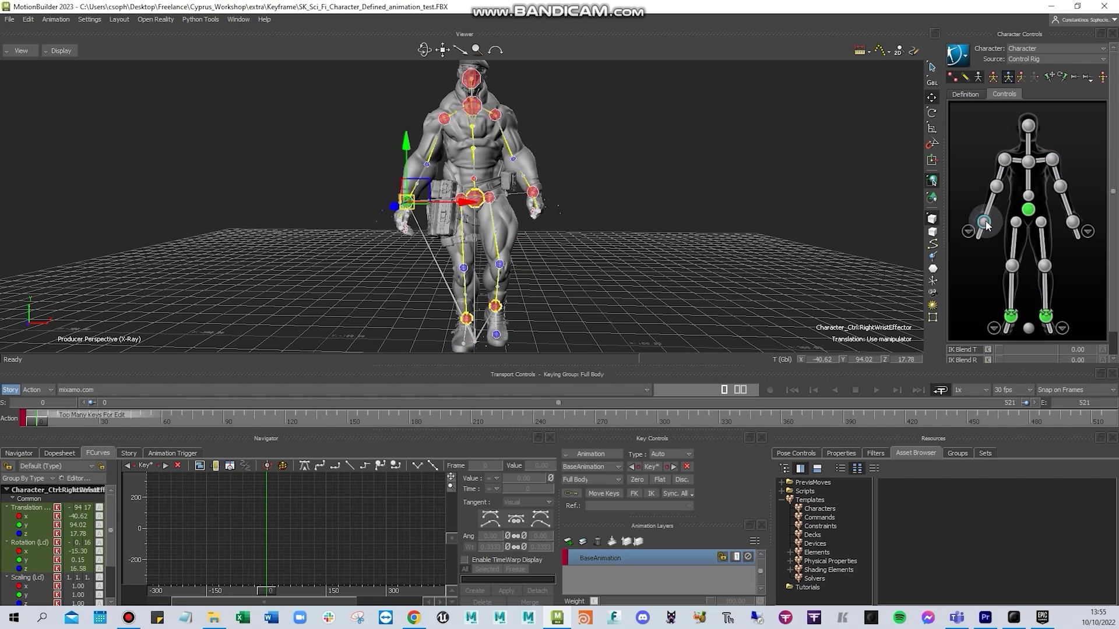
left_click_drag(451, 205, 274, 186)
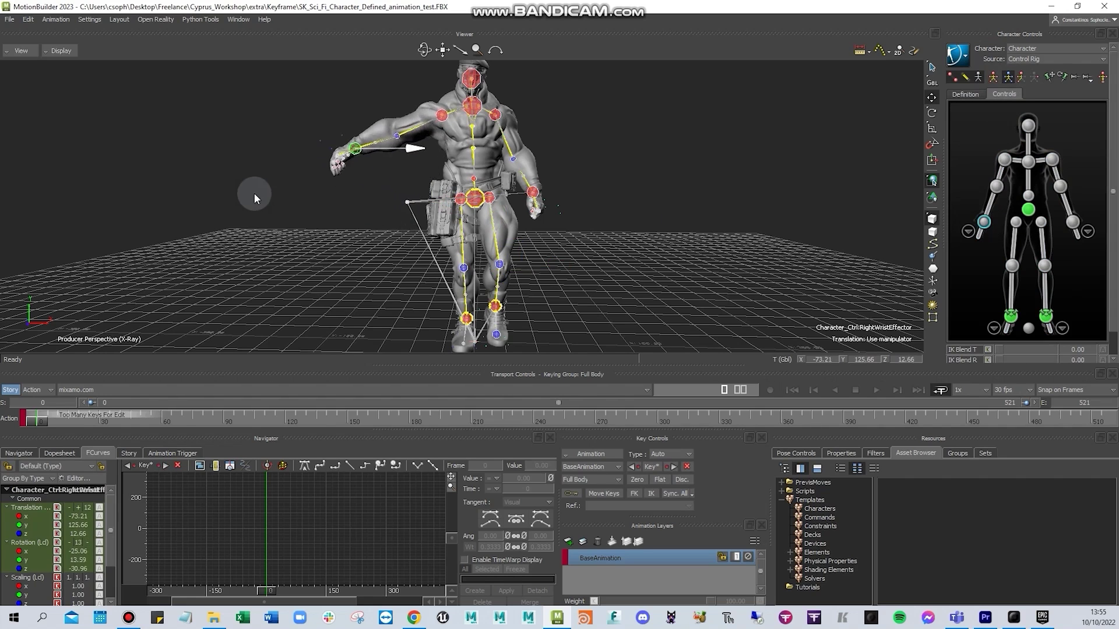
key("ctrl+z")
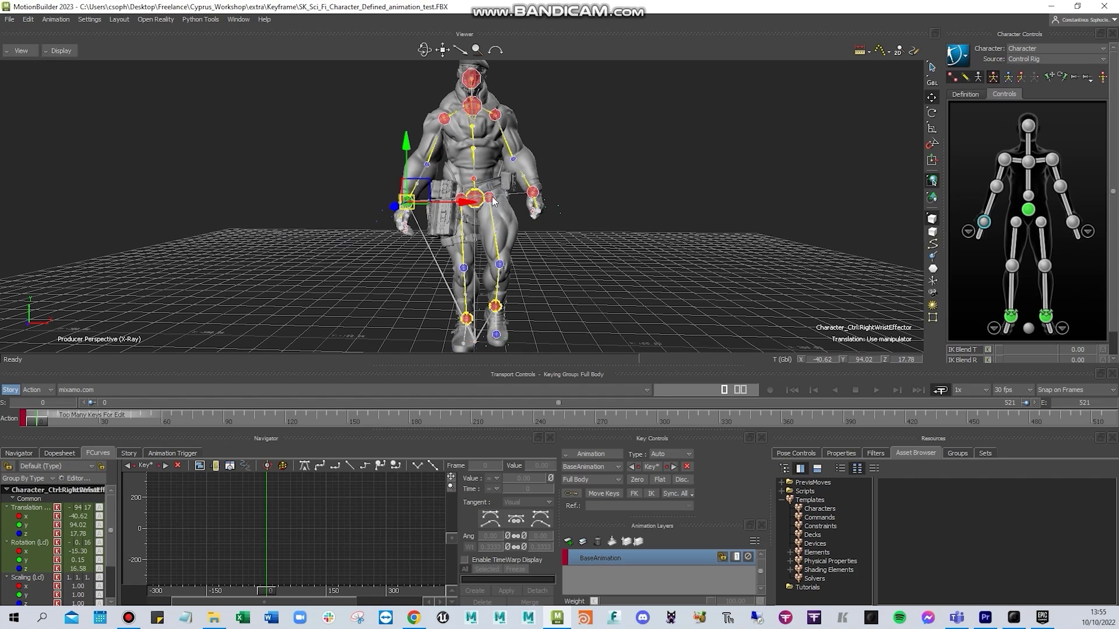
- Try pulling the right wrist effector in the standard Full Body mode and undo the move
mouse_move(461, 202)
left_mouse_down()
mouse_move(370, 203)
mouse_move(448, 202)
left_mouse_up()
left_click_drag(521, 217, 560, 200)
key("ctrl+z")
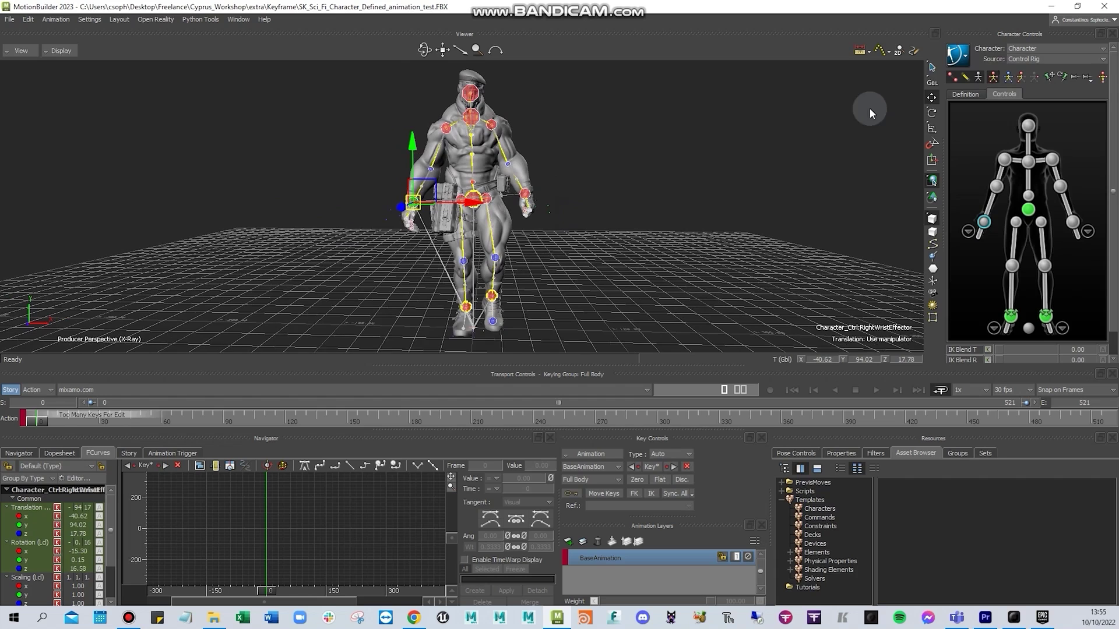
- Try the right wrist effector in Body Parts keying mode and in the selection-only mode with the TR keying group
left_click(1019, 78)
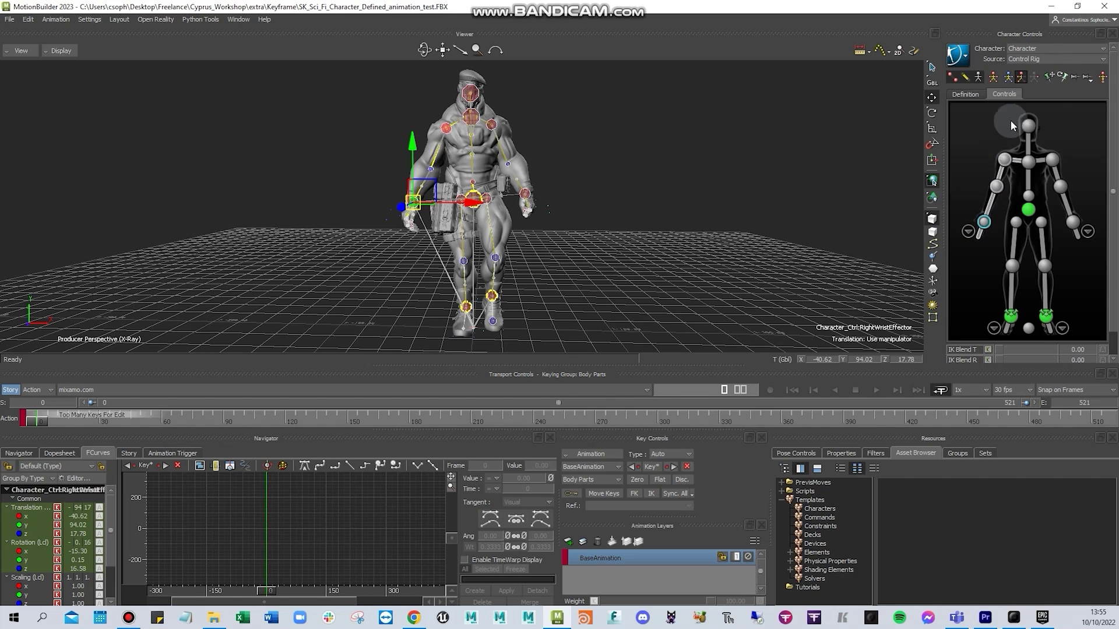
left_click_drag(475, 205, 678, 153)
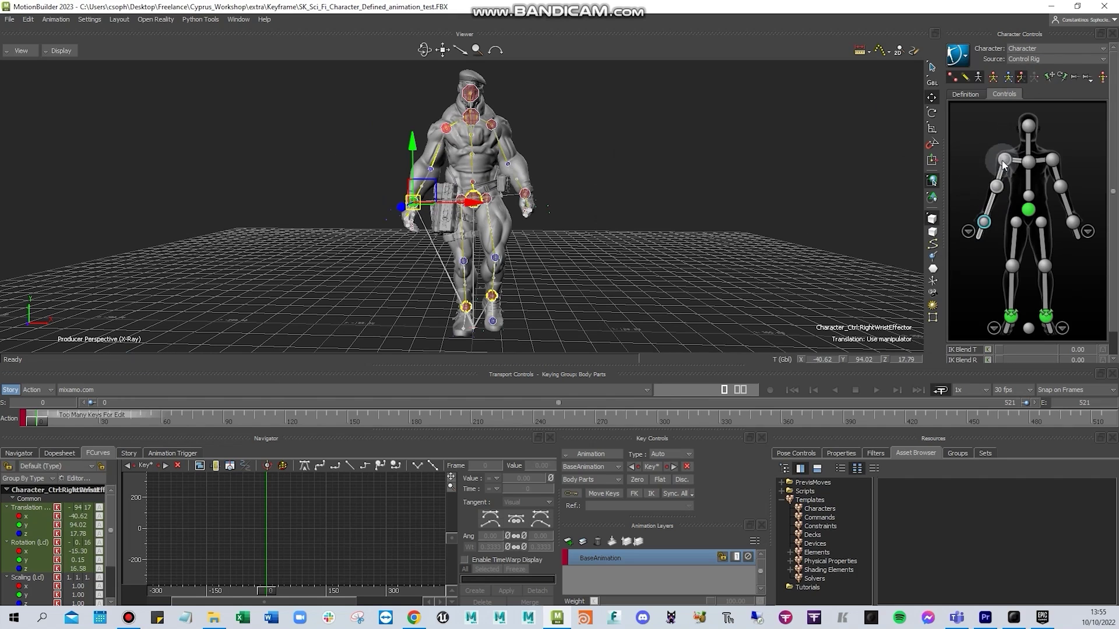
left_click(1034, 77)
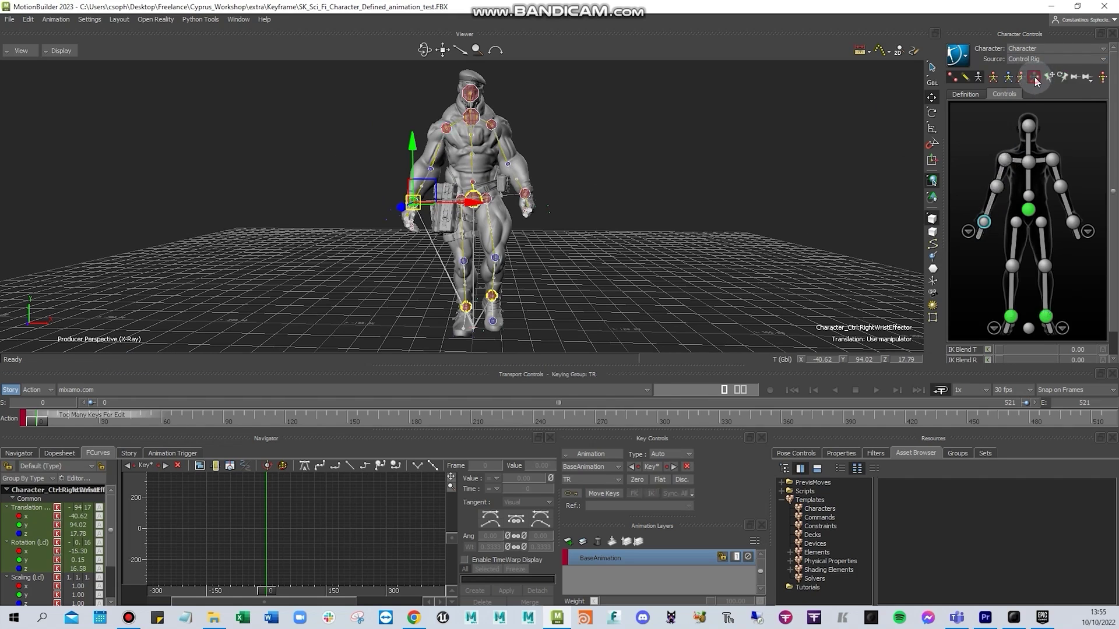
left_click(983, 223)
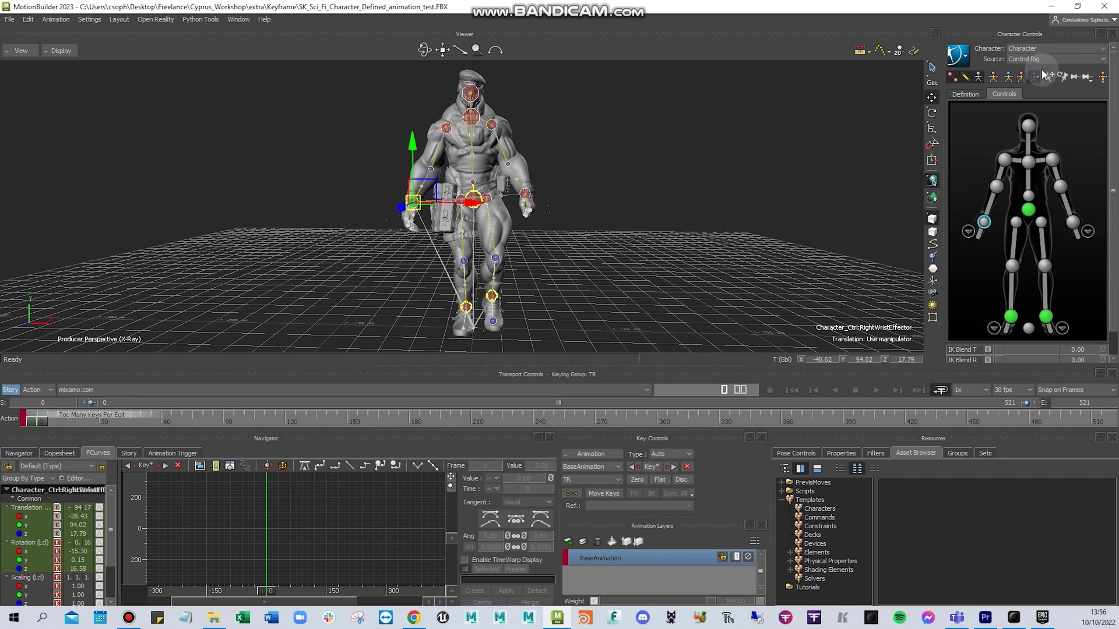
- Switch the character to Body Parts keying and select the hips effector, followed by the right wrist effector
left_click(1021, 78)
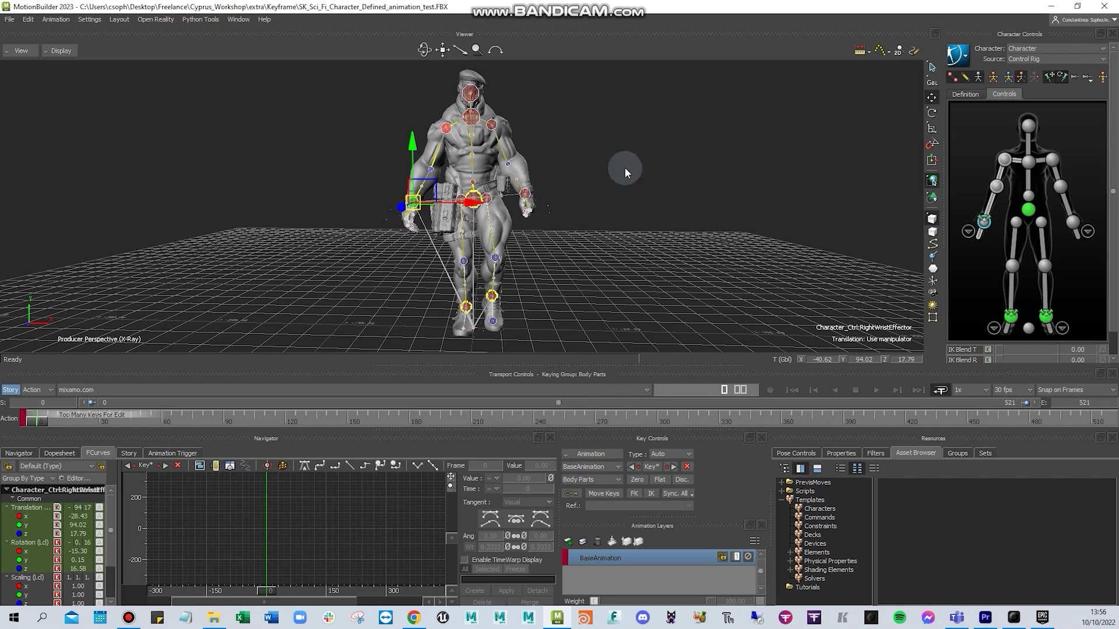
left_click(474, 198)
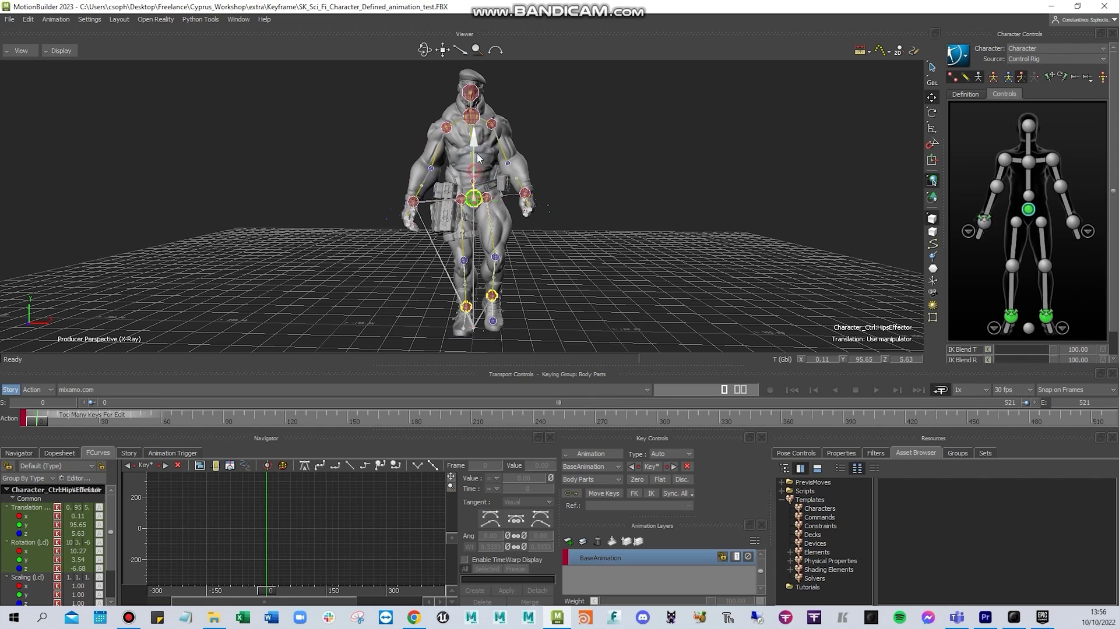
left_click(983, 220)
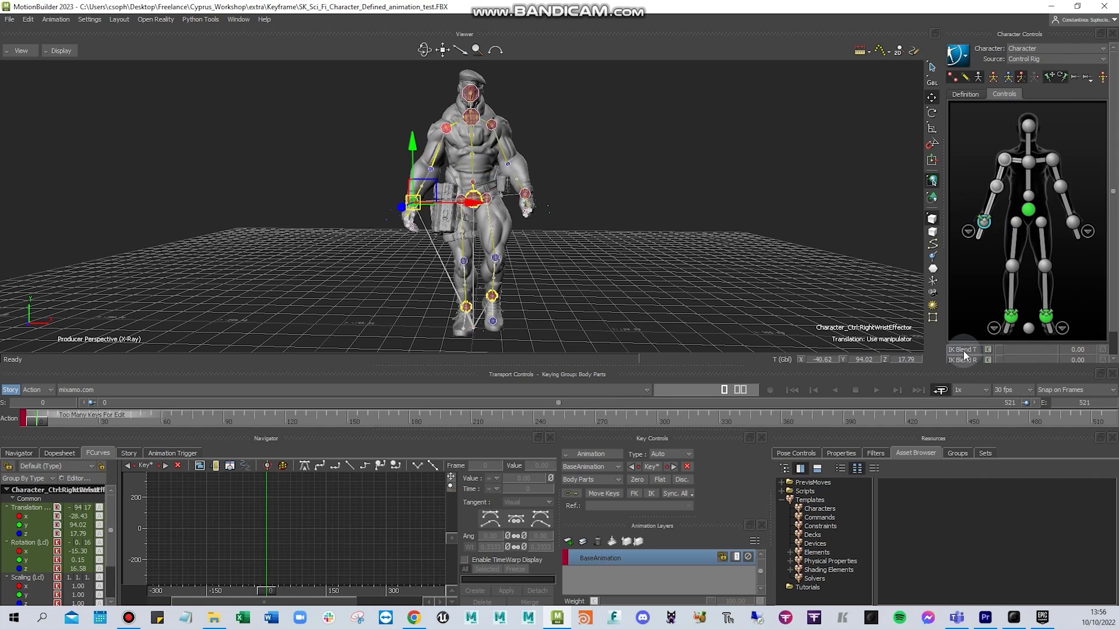
- Set the right wrist effector's IK Blend T and IK Blend R to 100 and clear the animation on both properties
left_click_drag(999, 349, 1107, 346)
left_click_drag(1001, 359, 1097, 353)
left_click(1101, 350)
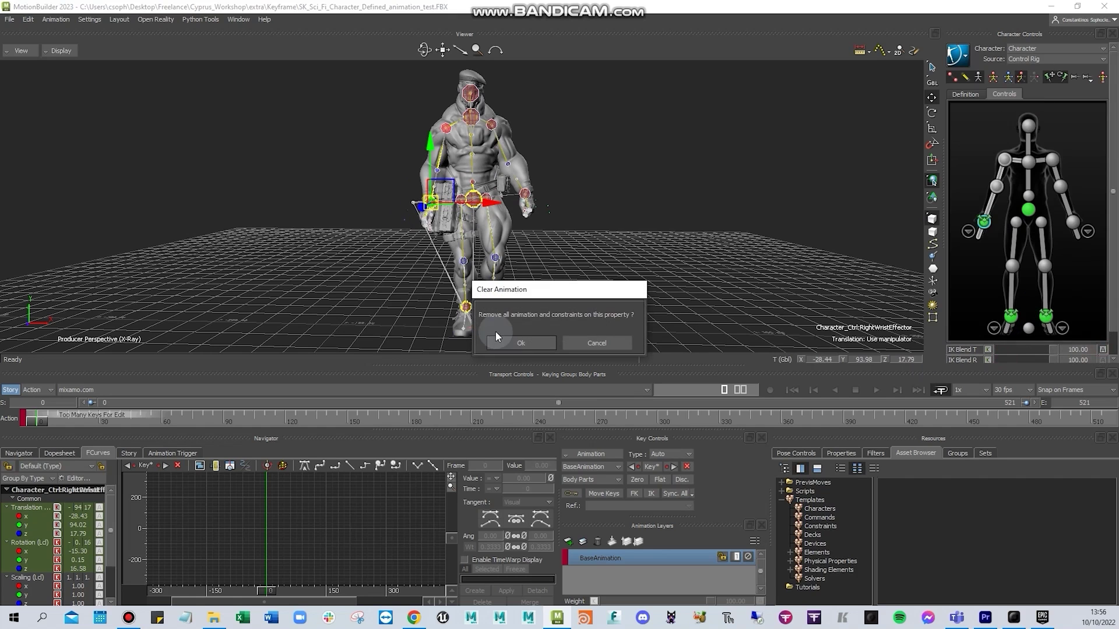
left_click(513, 352)
left_click_drag(1110, 105, 1109, 334)
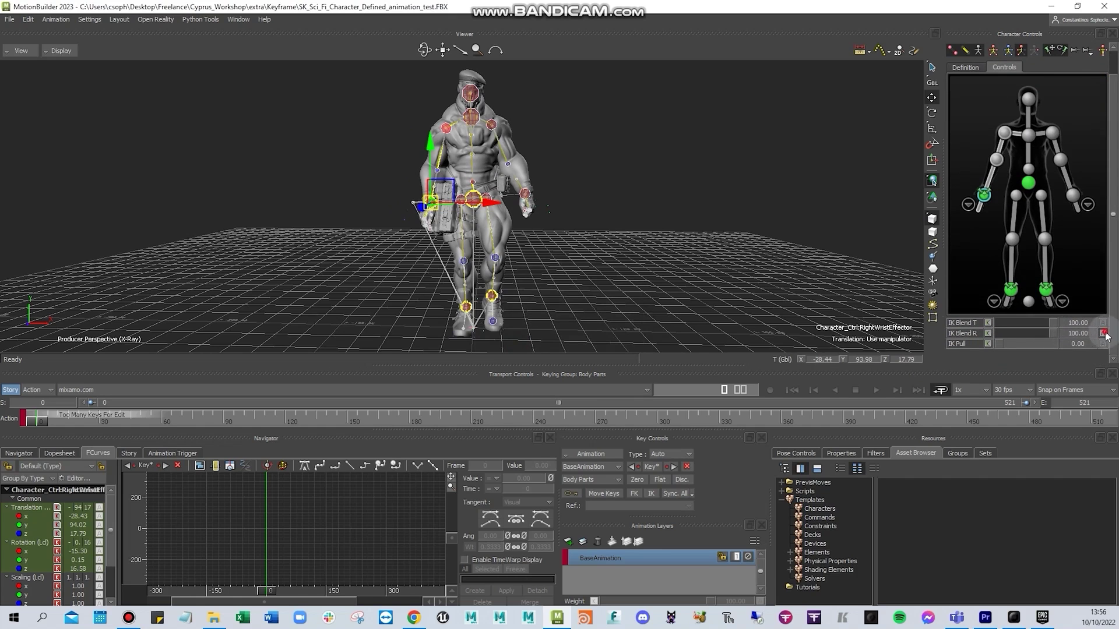
left_click(1102, 334)
left_click(513, 351)
- Try moving the hips effector up and sideways with the wrist held in IK, and undo the move
left_click(1028, 182)
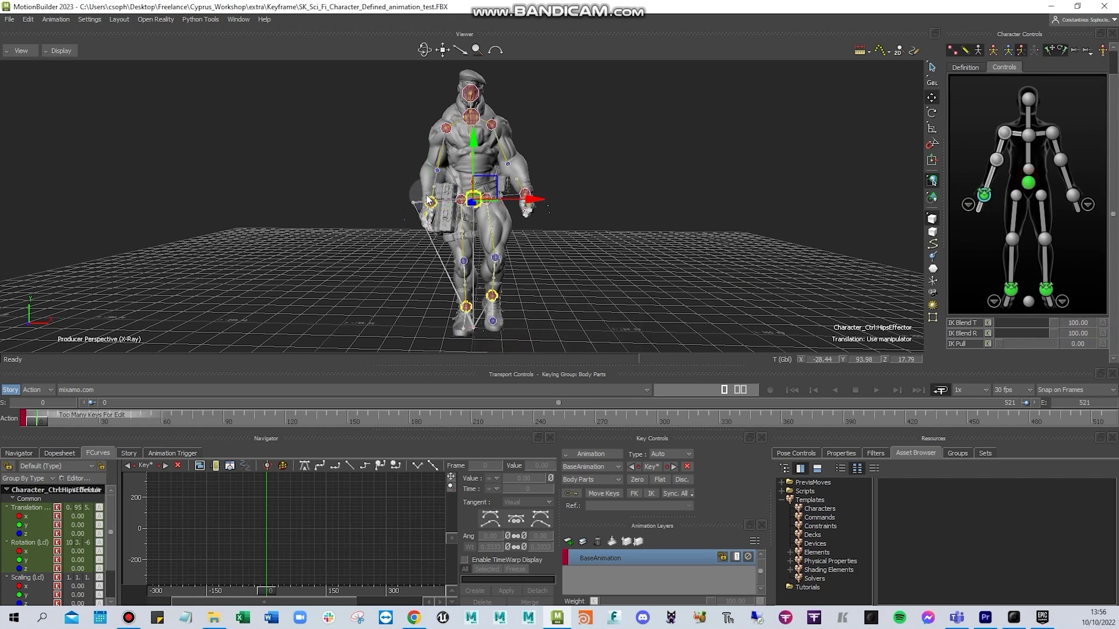
mouse_move(473, 199)
left_mouse_down()
mouse_move(507, 192)
mouse_move(473, 198)
left_mouse_up()
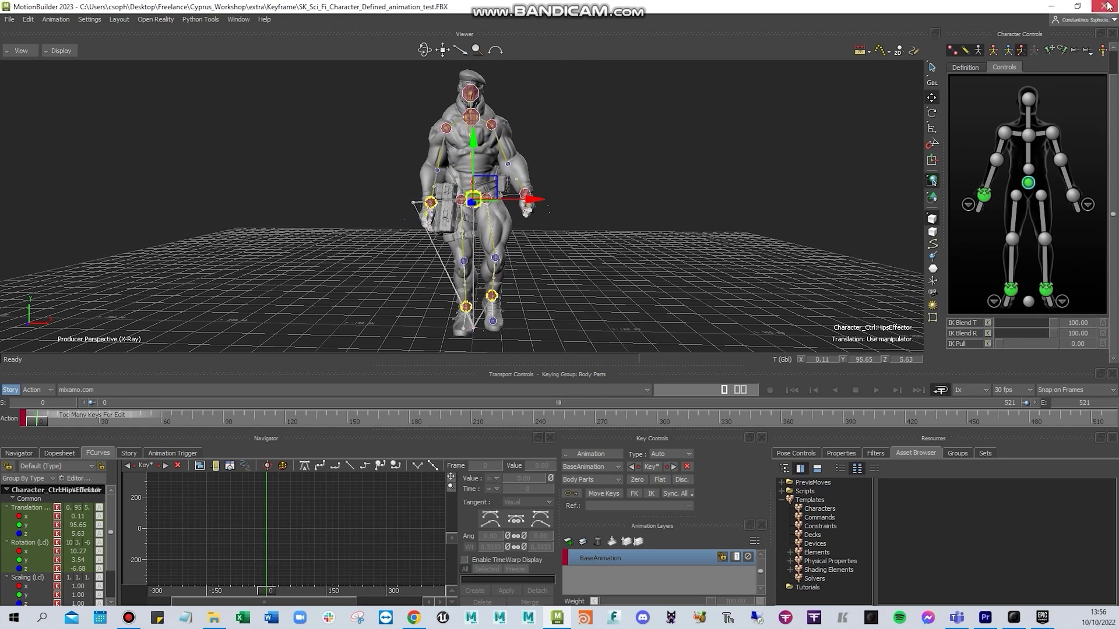
scroll(1102, 117, "up", 2)
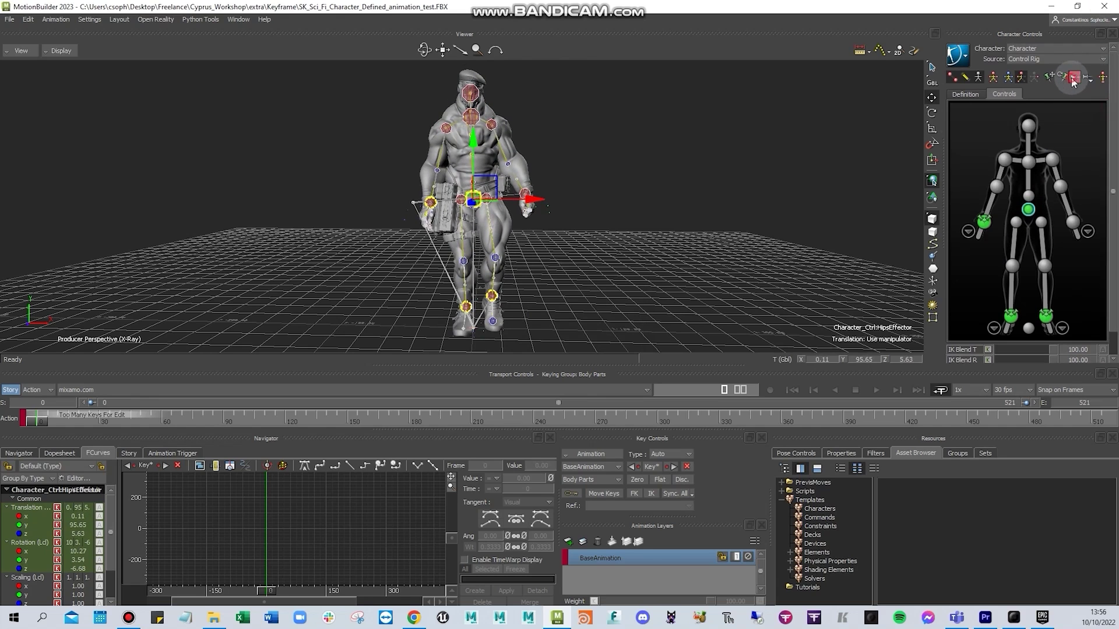
left_click_drag(473, 198, 560, 113)
key("ctrl+z")
key("ctrl+z")
key("ctrl+z")
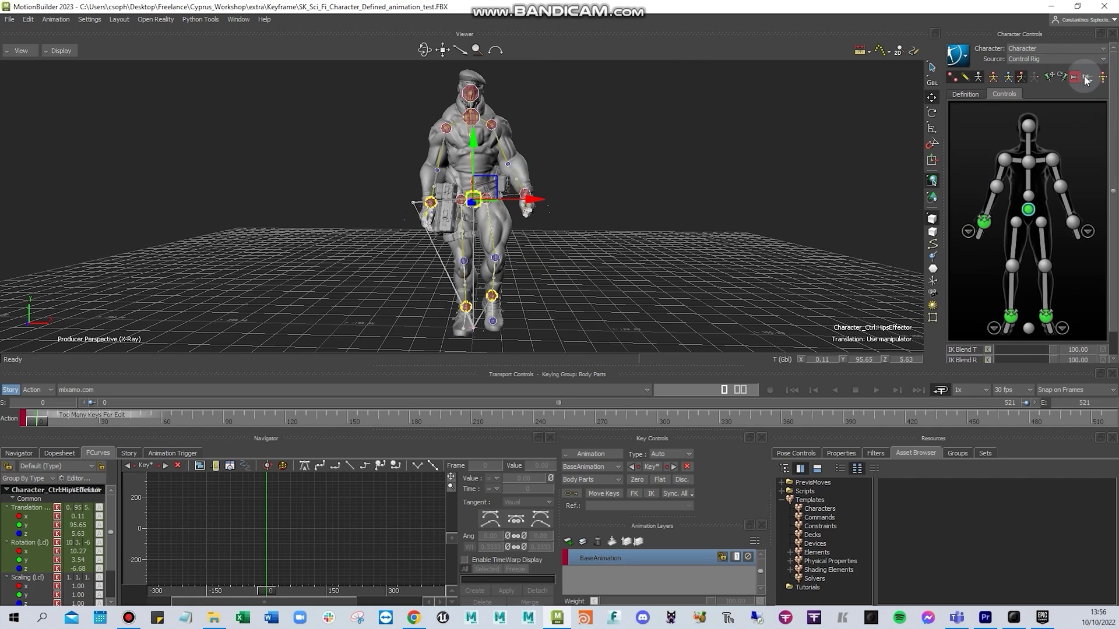
- Set the right wrist effector's IK Blend T and IK Blend R to 0 and clear the animation on both properties
left_click(988, 224)
left_click_drag(1055, 352, 1059, 350)
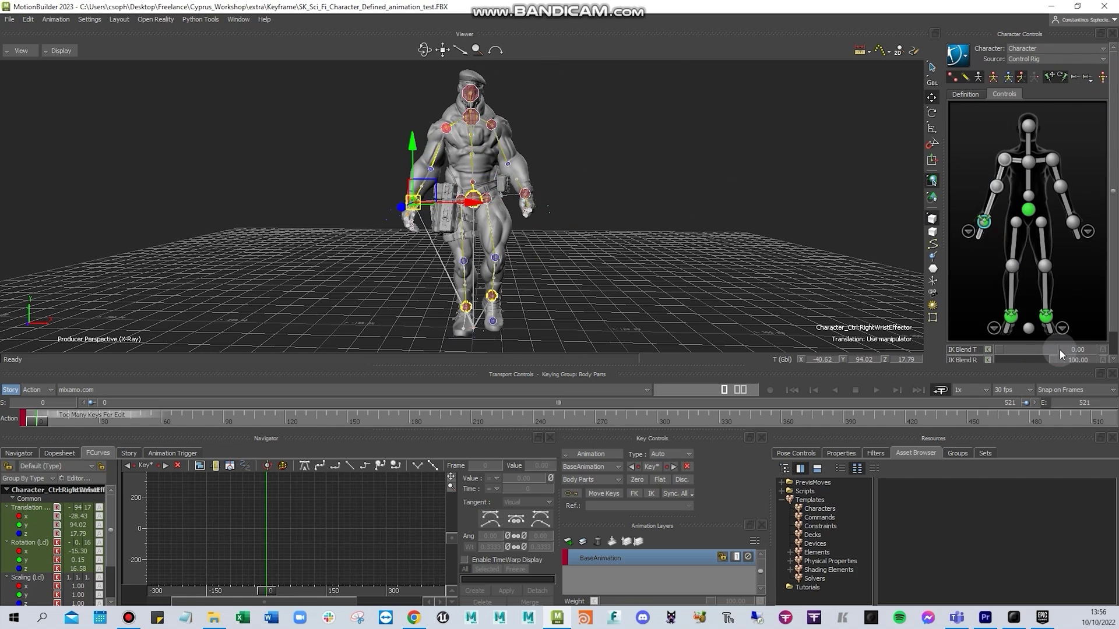
left_click(1043, 360)
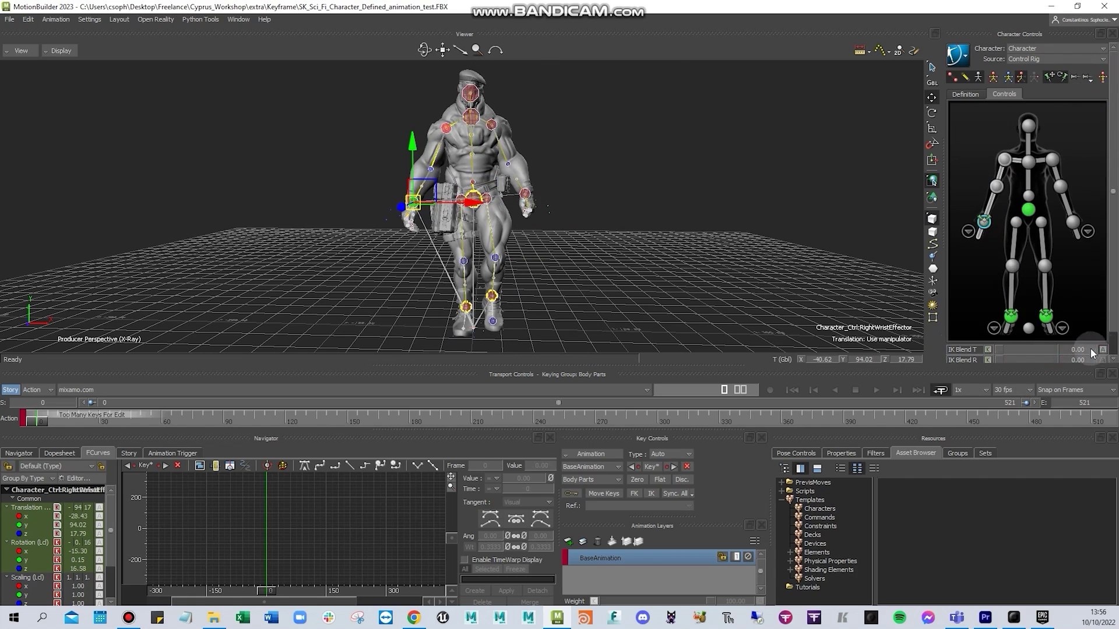
left_click(1101, 351)
left_click(520, 342)
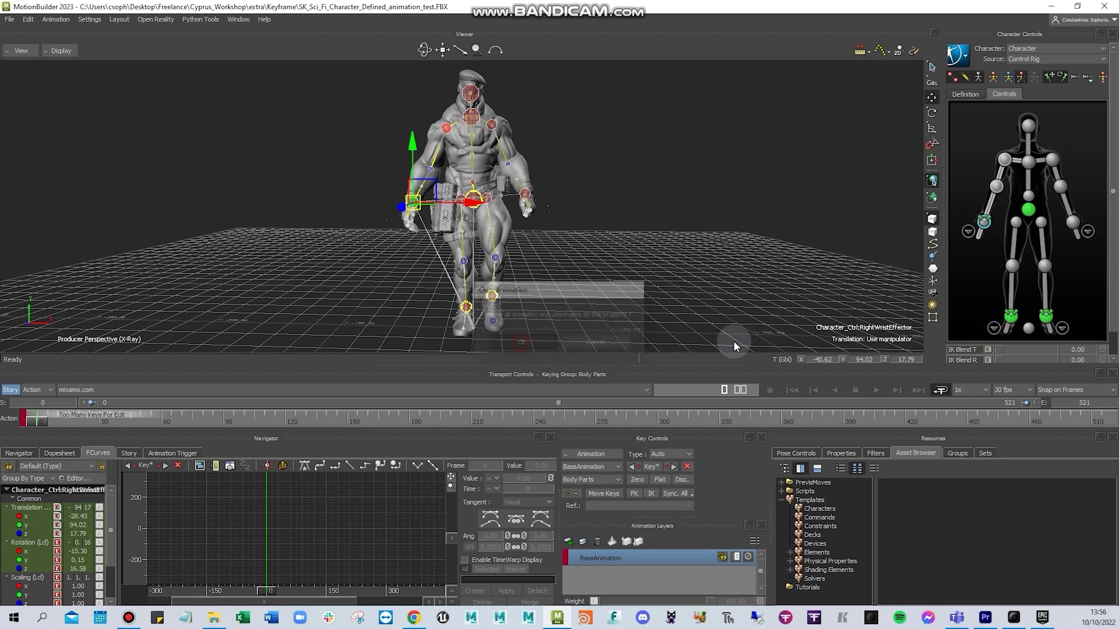
left_click(1102, 360)
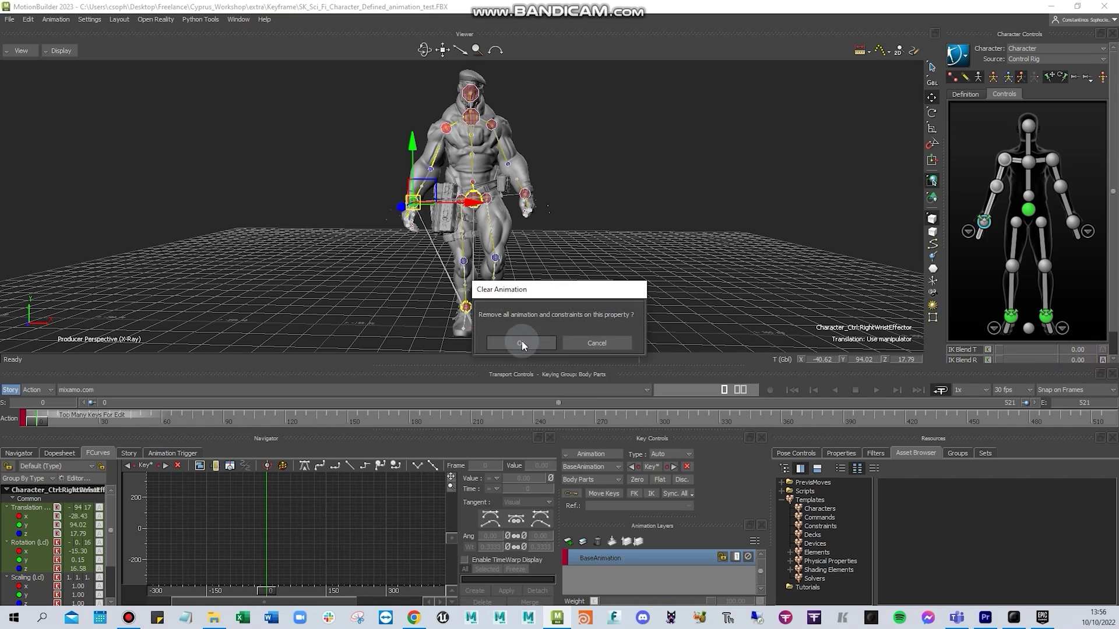
left_click(520, 342)
left_click(942, 107)
left_click(1018, 100)
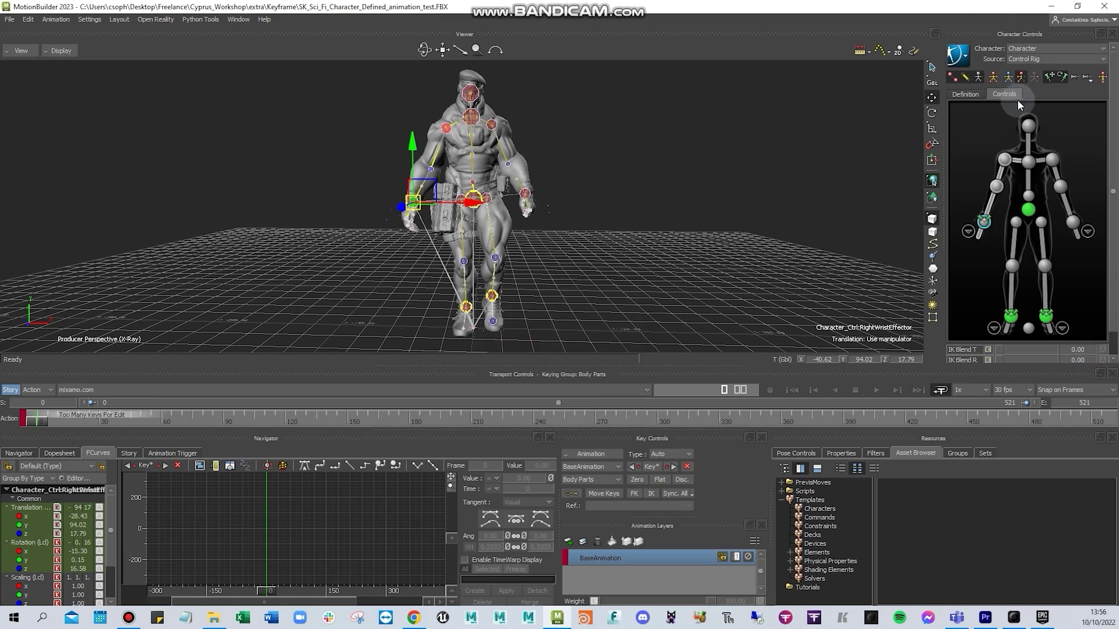
- Toggle the right wrist effector's manipulator between local and global reference modes, ending in local
scroll(1098, 175, "down", 1)
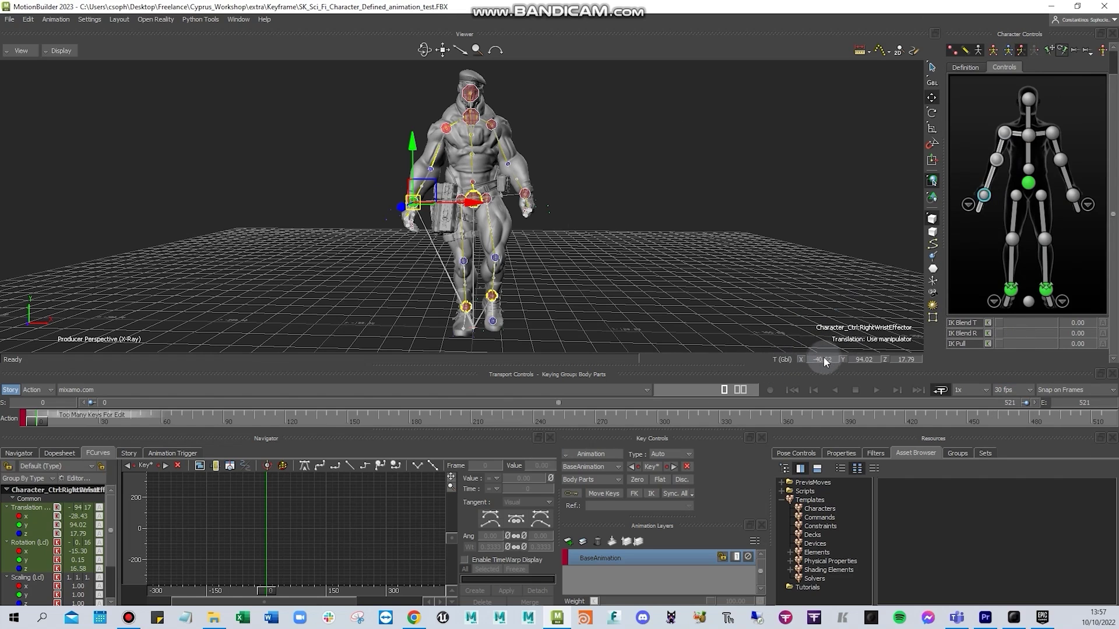
key("l")
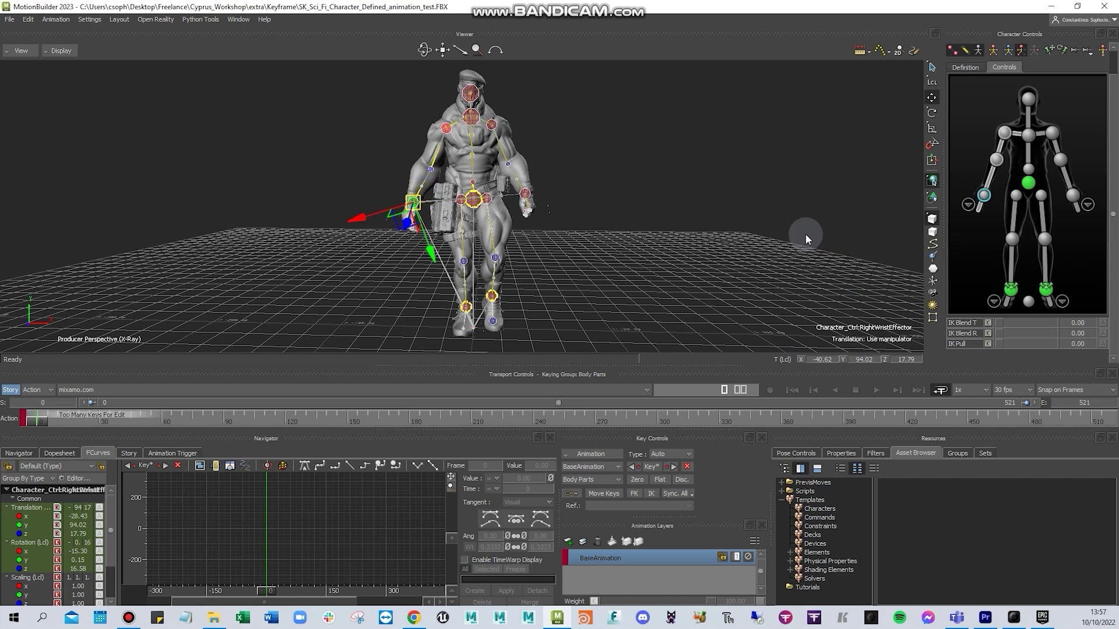
key("F5")
key("F6")
key("l")
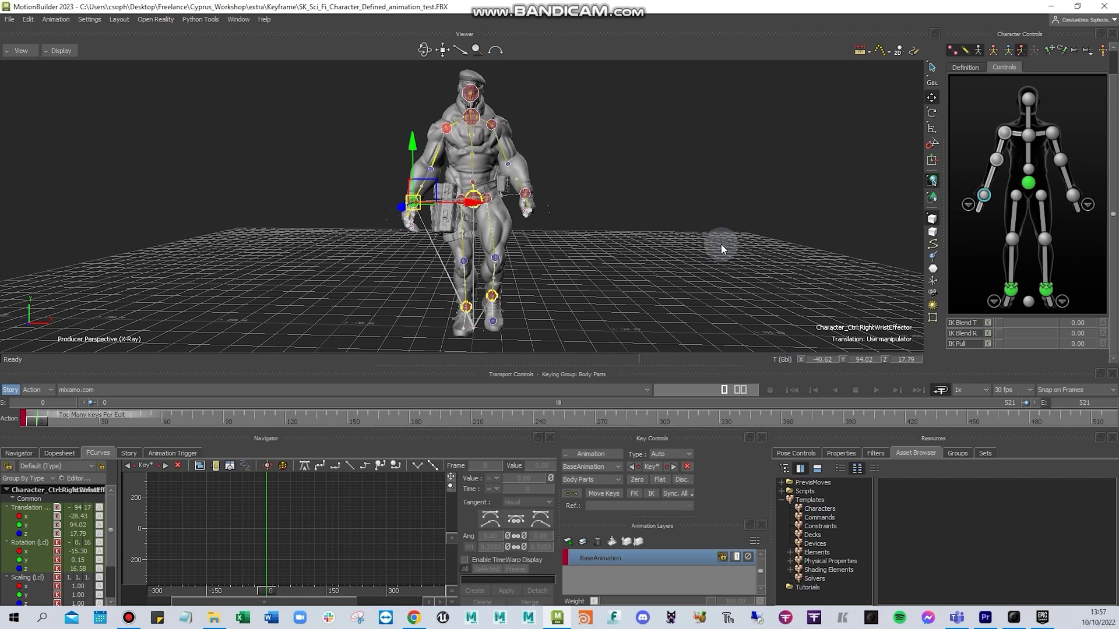
key("l")
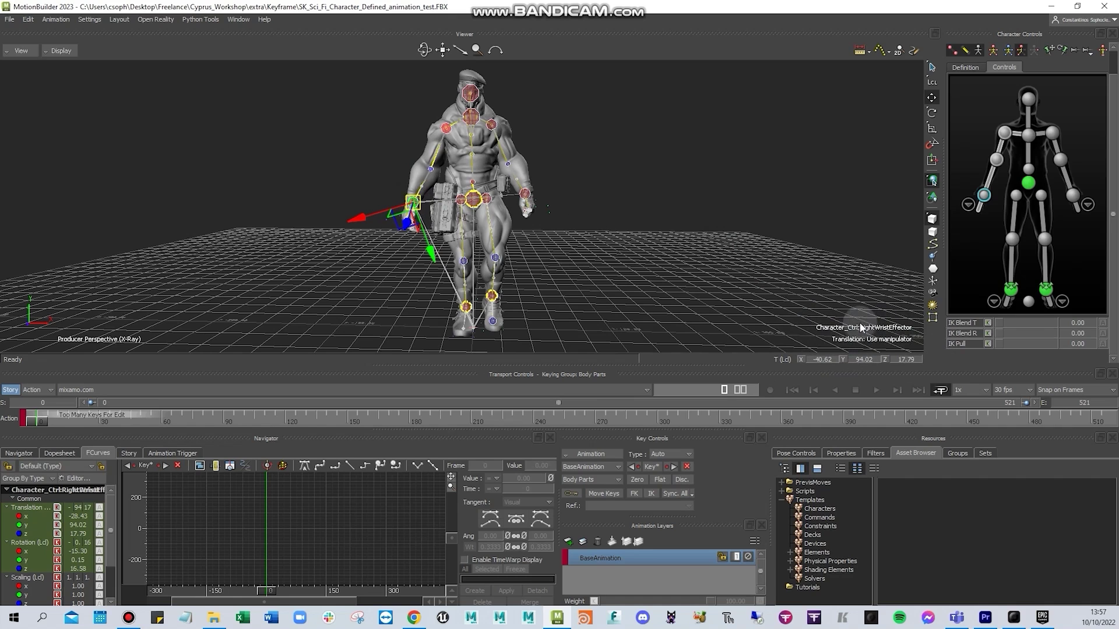
- Cycle the right wrist effector through the rotation, scaling and translation manipulators, and clear the selection
key("e")
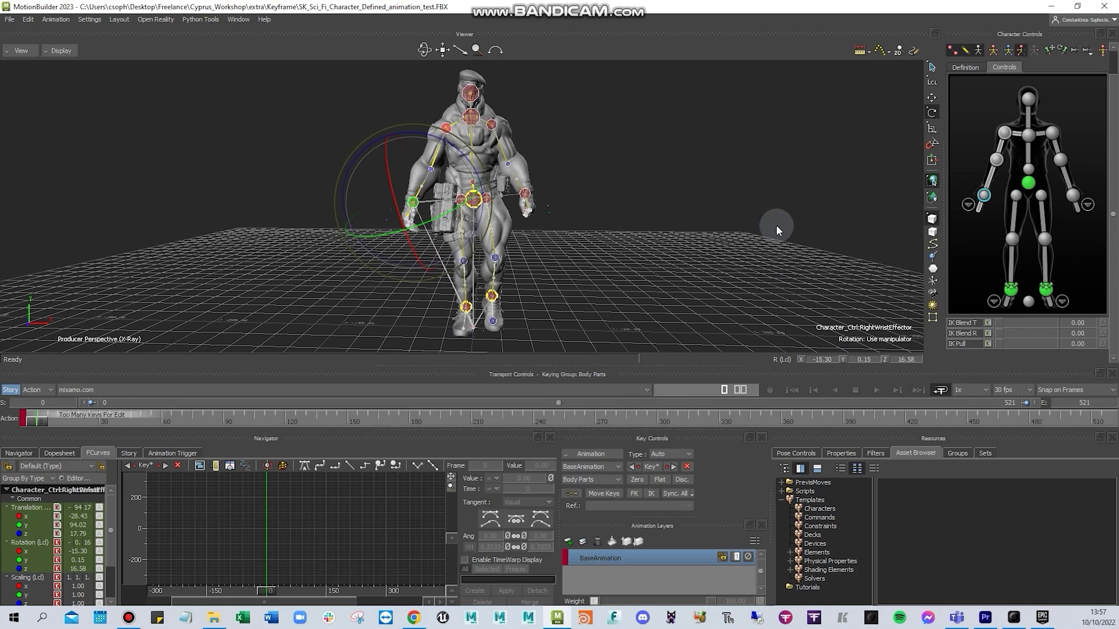
key("s")
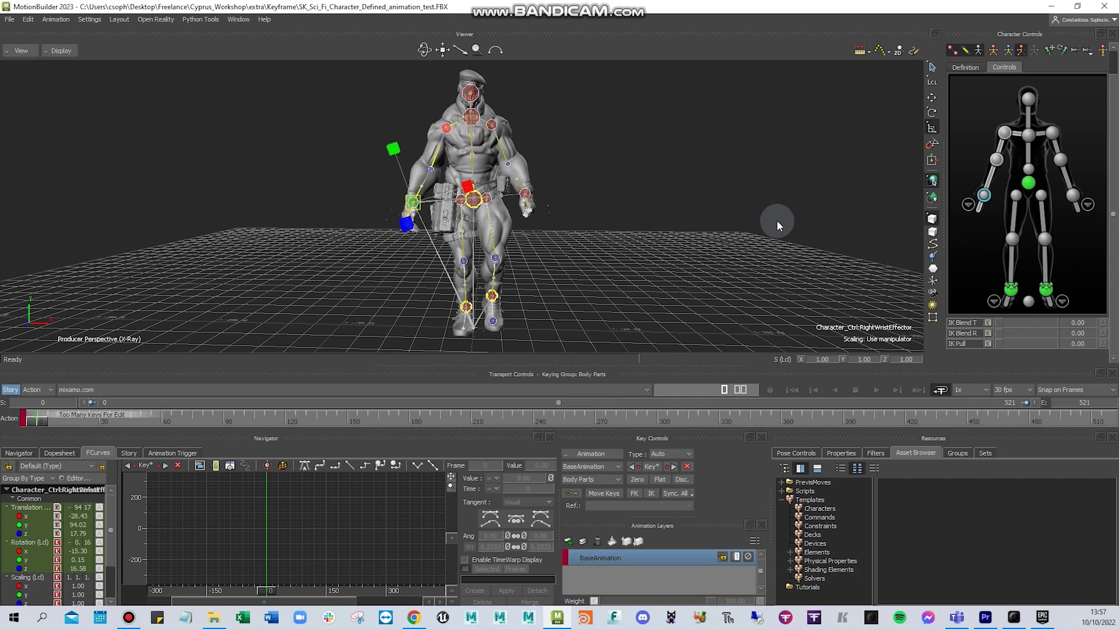
key("t")
left_click(807, 232)
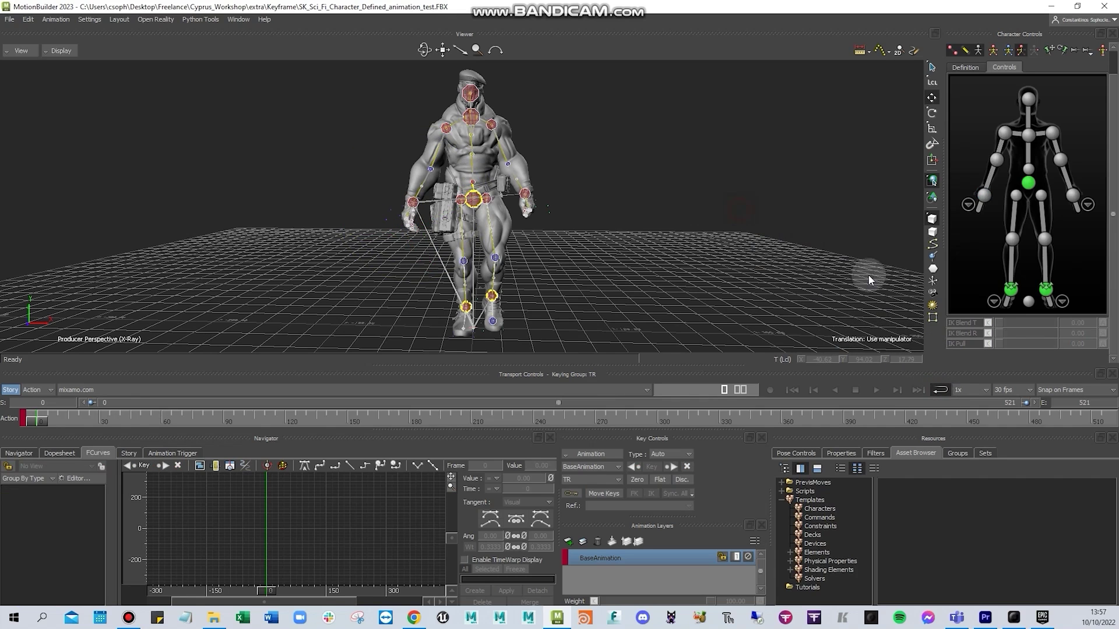
- Switch the viewer to the Models only display, scrub the timeline and play the animation
mouse_move(46, 427)
left_mouse_down()
mouse_move(301, 430)
mouse_move(25, 427)
left_mouse_up()
key("ctrl+space")
key("ctrl+a")
scroll(616, 155, "down", 2)
key("ctrl+a")
key("ctrl+space")
left_click_drag(108, 427, 21, 426)
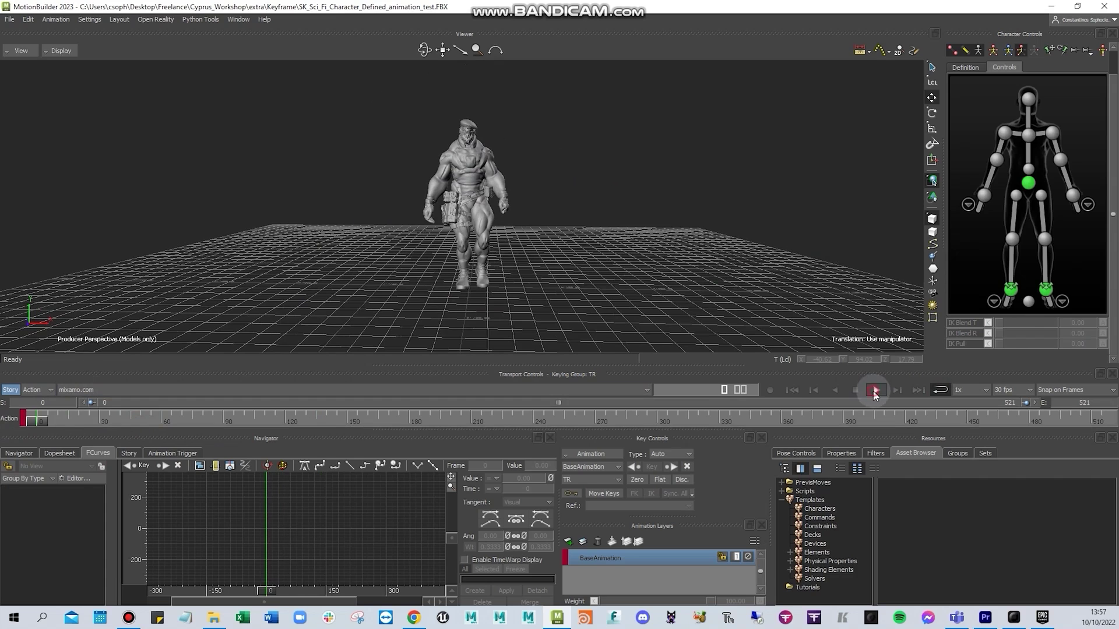
left_click(875, 390)
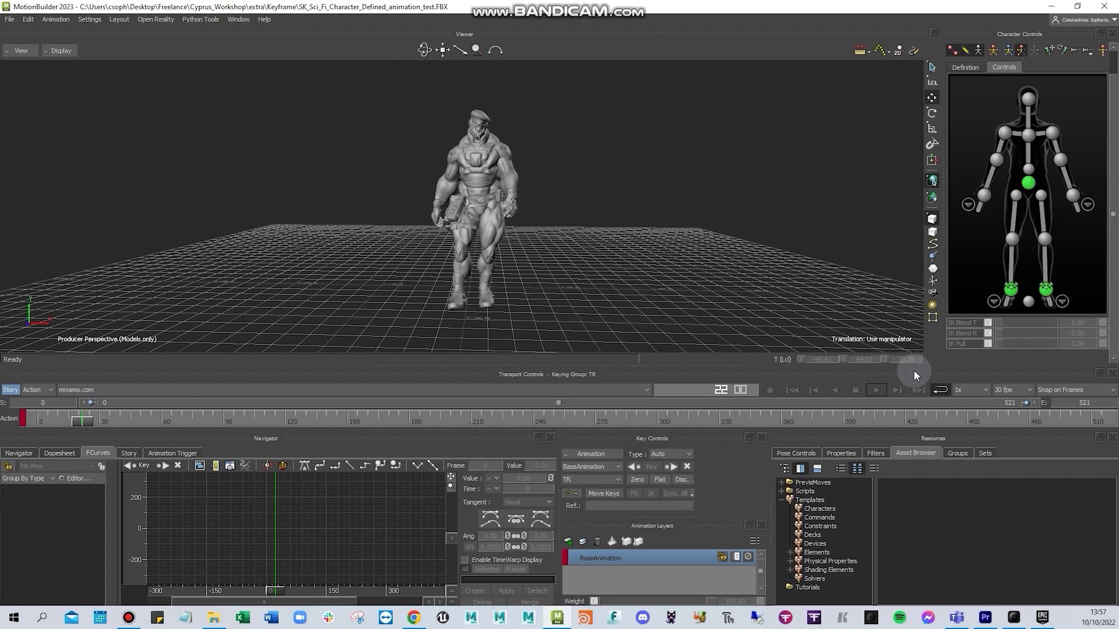
- Open the Navigator's scene tree, widen it, and select and expand SK_Sci_Fi_Character_08_Full_01
left_click(18, 454)
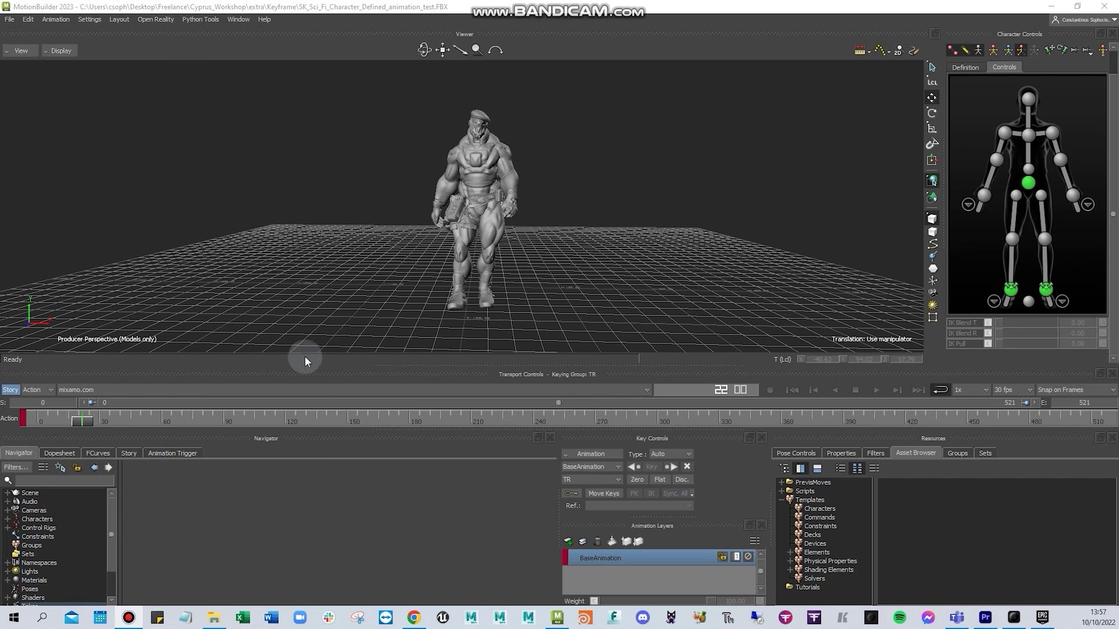
left_click(7, 493)
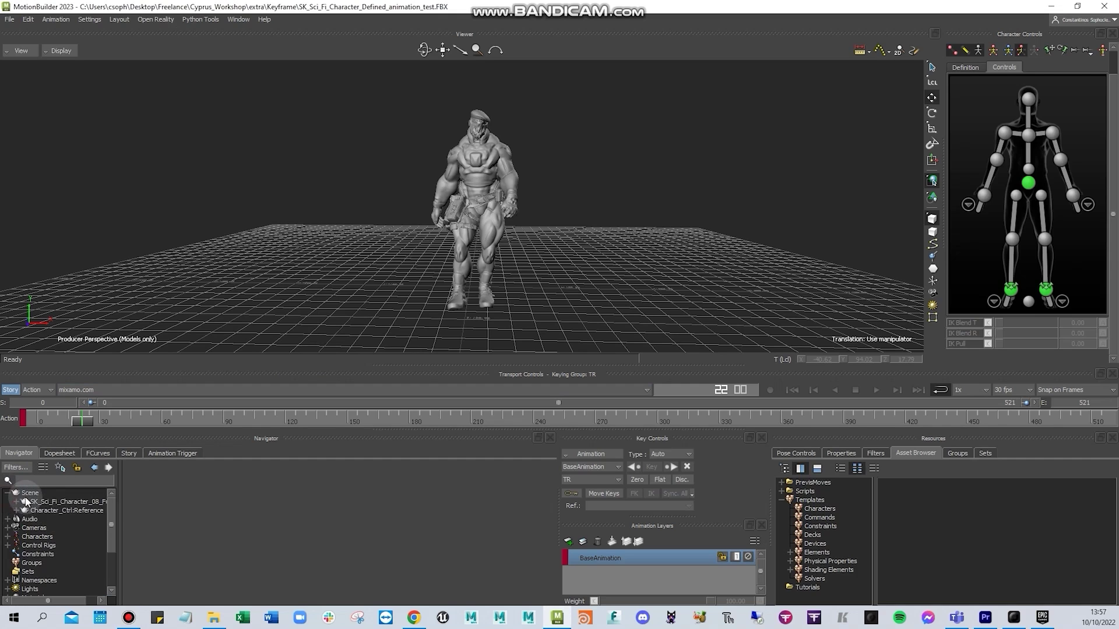
left_click(102, 502)
left_click_drag(120, 505, 160, 505)
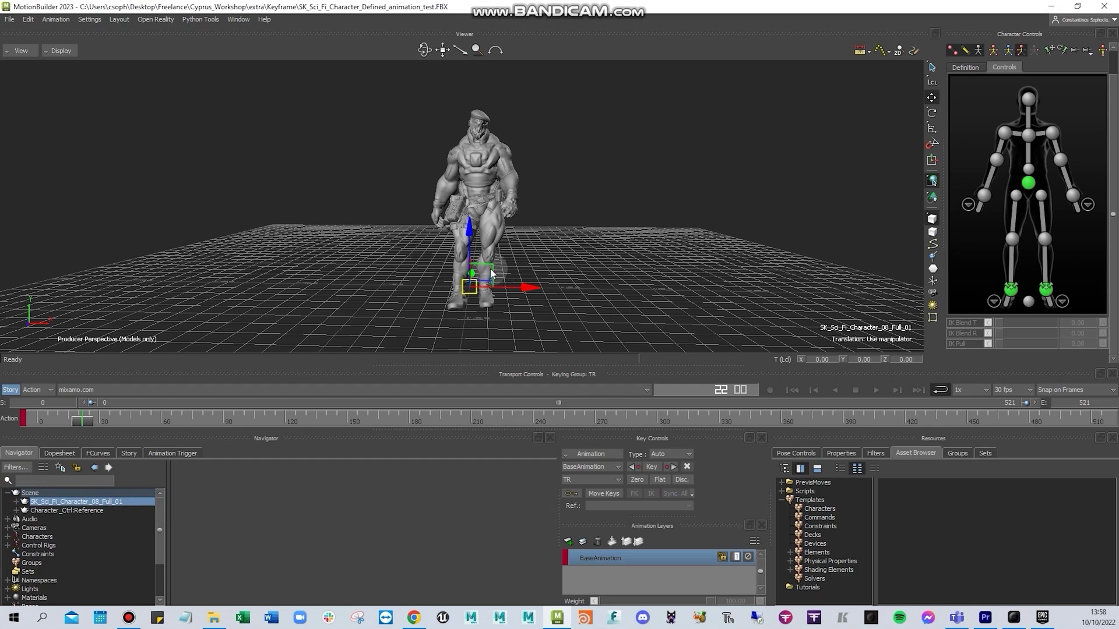
left_click(21, 502)
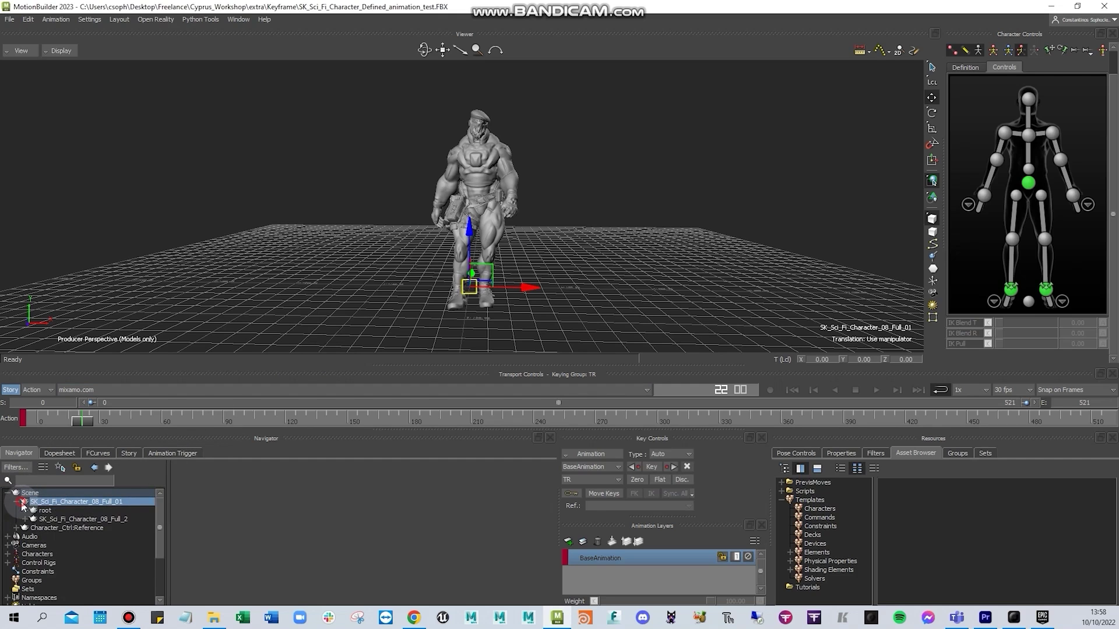
- Examine the contents of root and Character_Ctrl:Reference in the scene tree, collapse both, and reselect SK_Sci_Fi_Character_08_Full_01
left_click(44, 511)
left_click(39, 528)
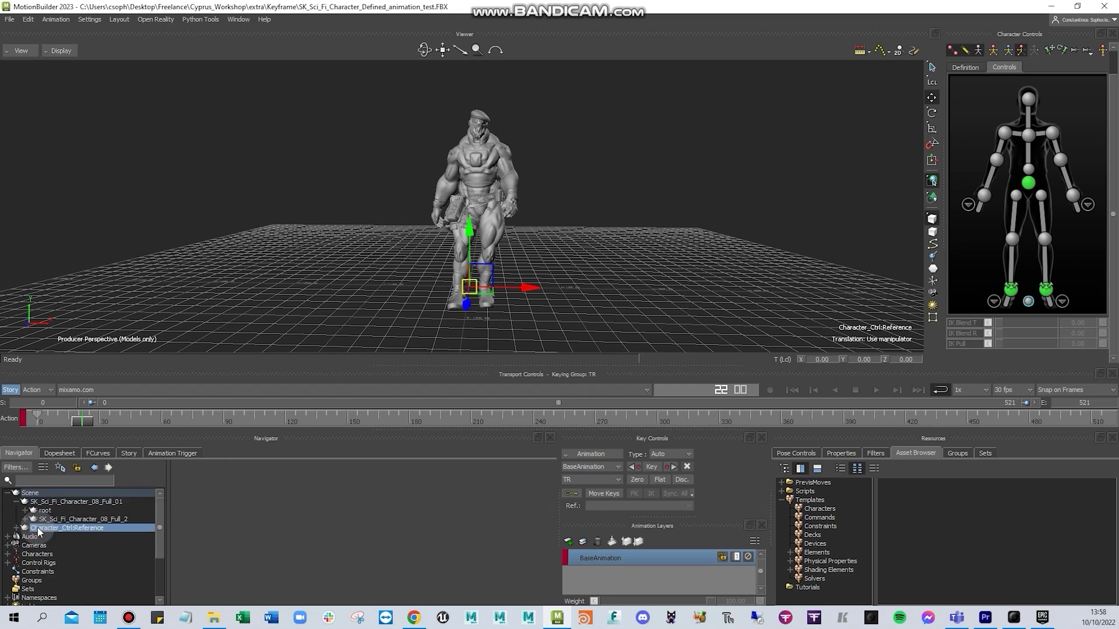
left_click(45, 511)
left_click(25, 528)
scroll(23, 520, "down", 1)
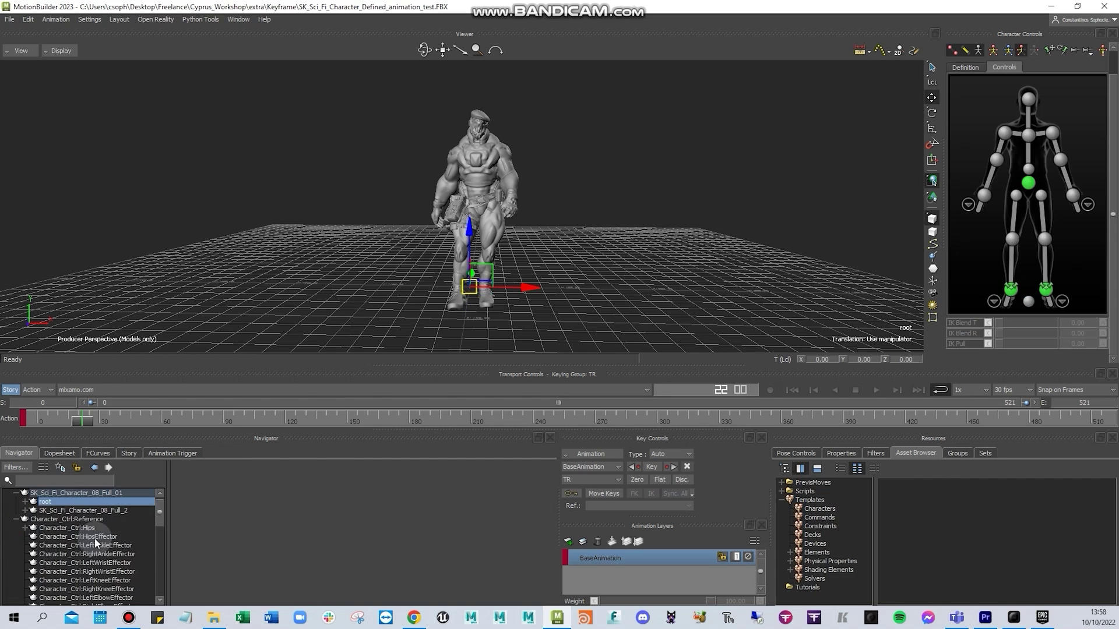
left_click(24, 519)
left_click(25, 502)
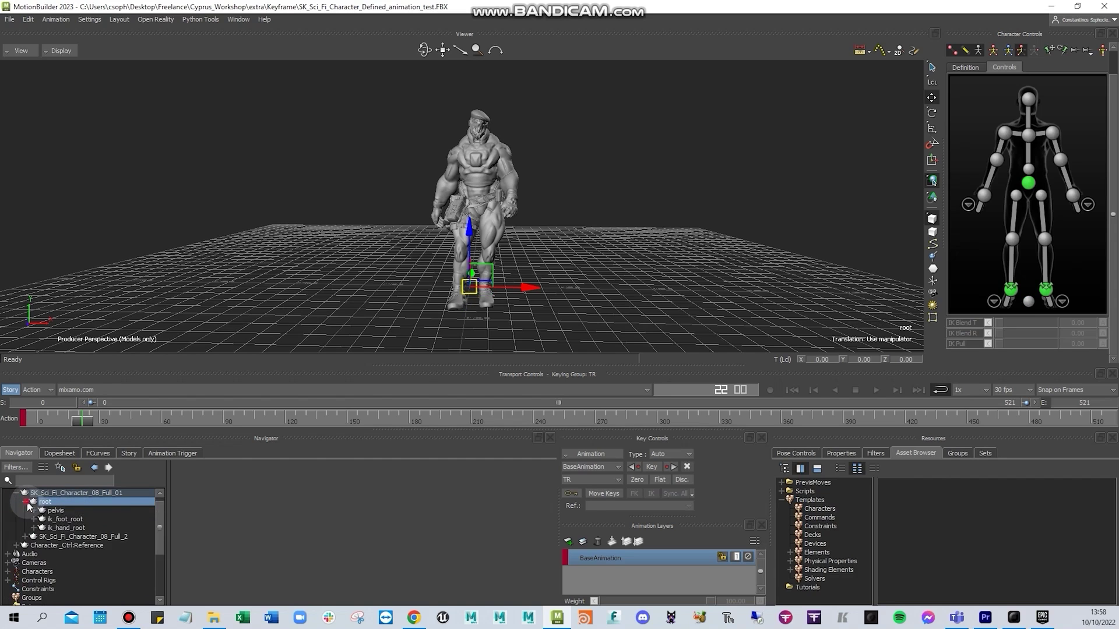
left_click(25, 501)
left_click(49, 493)
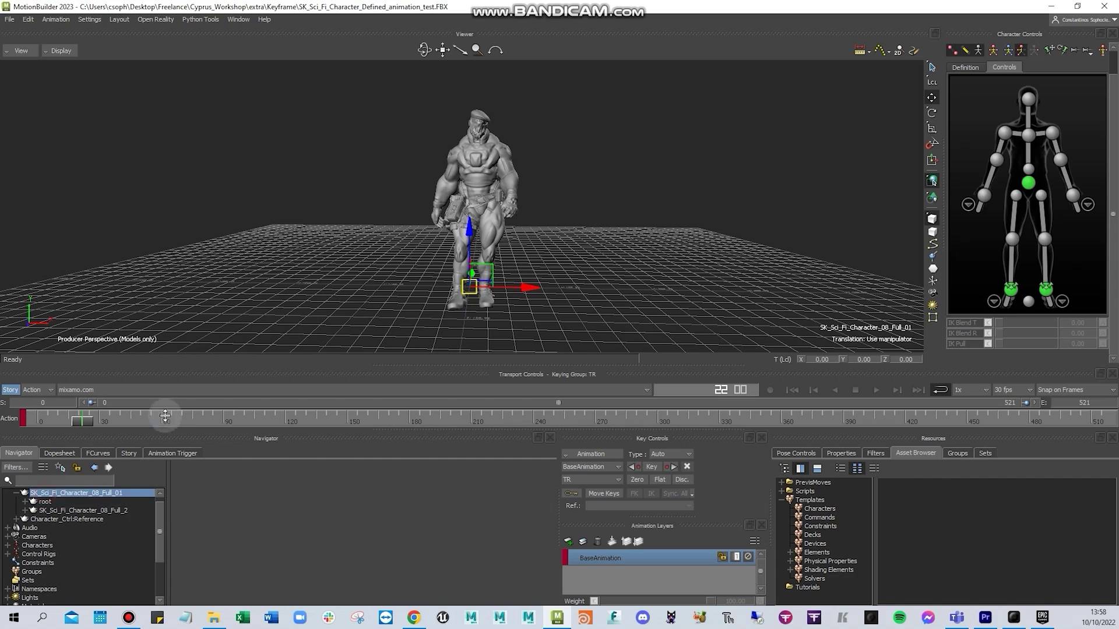
- Switch the viewer to the Schematic view and examine the Character_Ctrl:Reference hierarchy up close
left_click(21, 50)
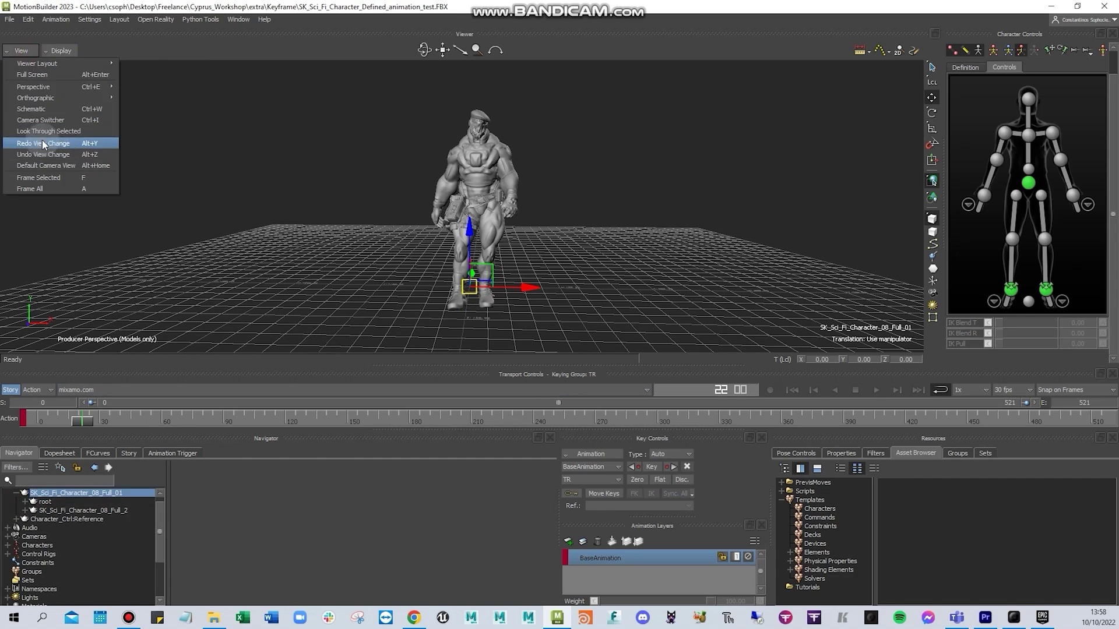
left_click(42, 113)
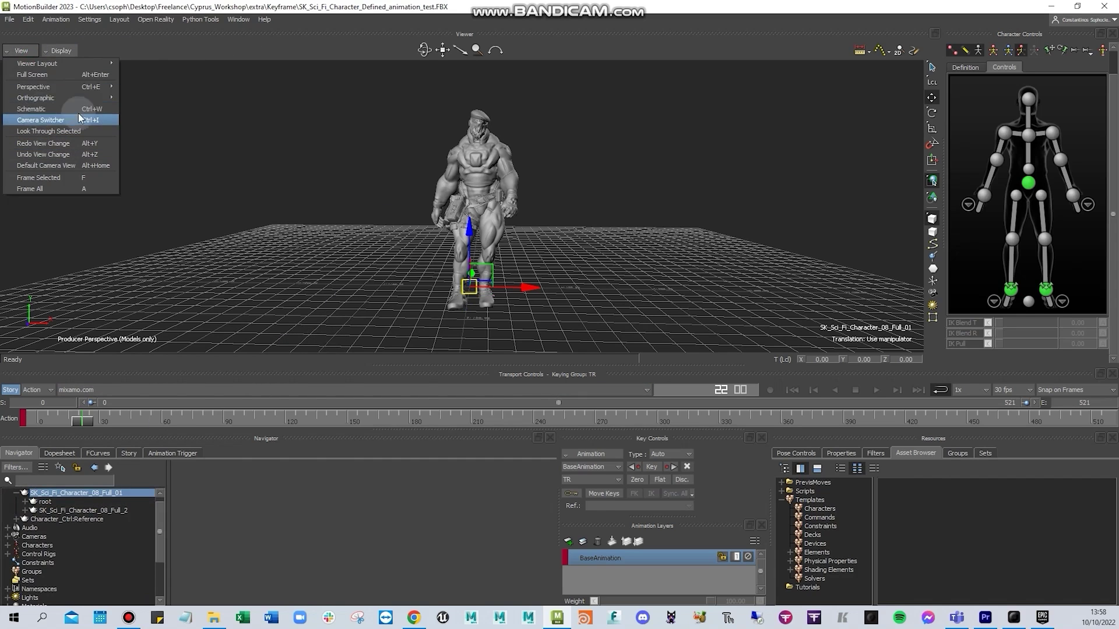
scroll(631, 194, "up", 8)
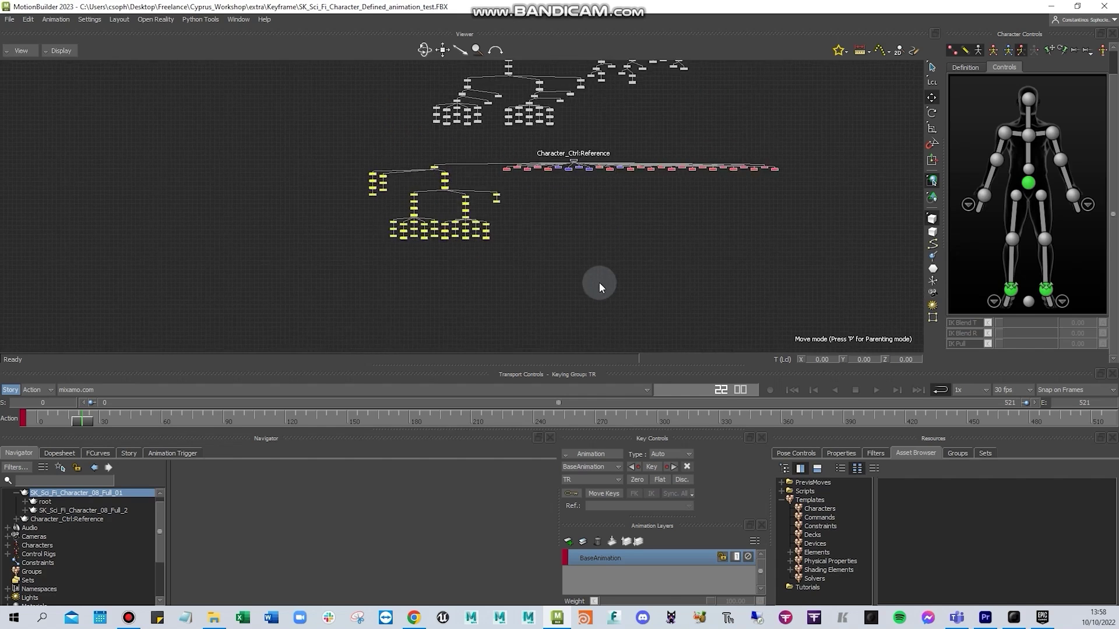
scroll(573, 133, "down", 6)
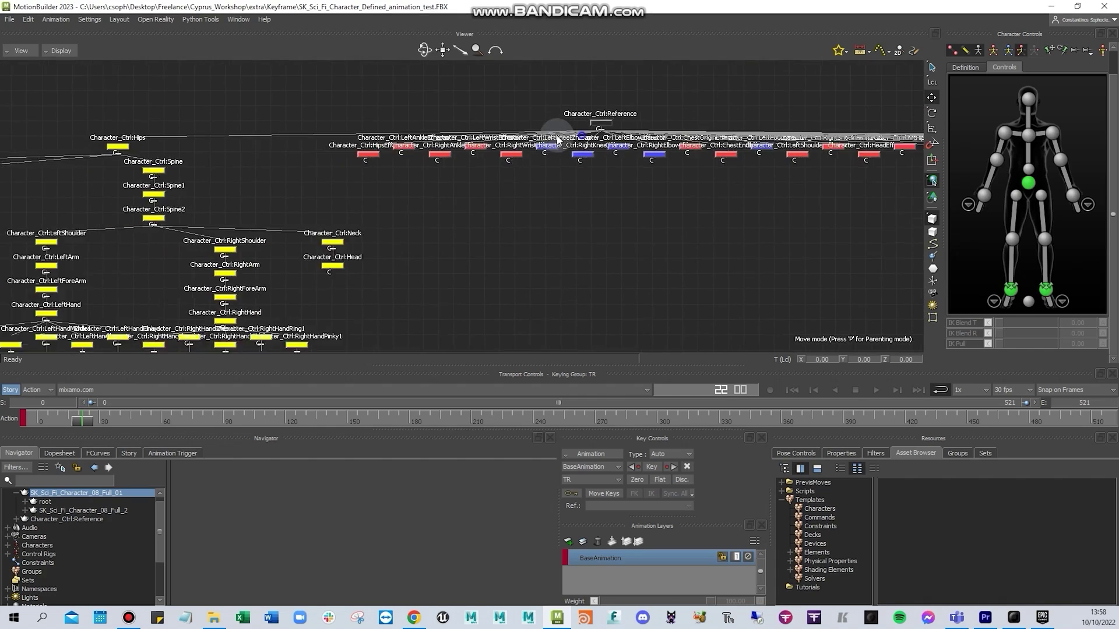
- Select the Character_Ctrl body nodes in the Schematic, and return the viewer to the perspective view with nothing selected
left_click_drag(223, 113, 448, 320)
left_click_drag(505, 284, 549, 289, "shift")
left_click_drag(359, 145, 453, 199, "ctrl")
left_click_drag(583, 268, 460, 242, "ctrl")
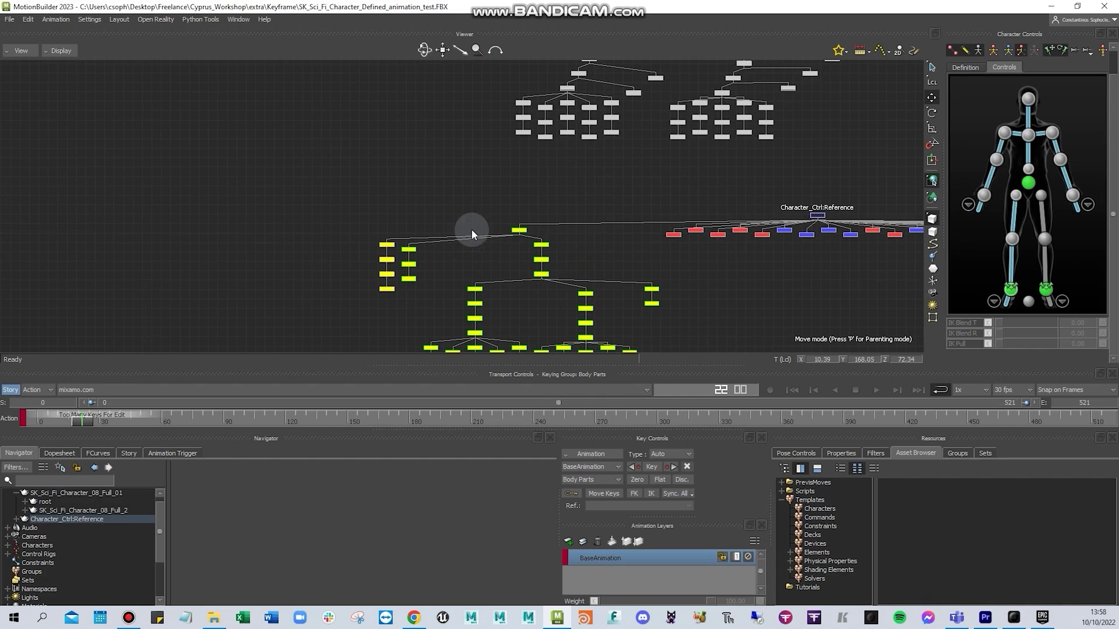
key("ctrl+w")
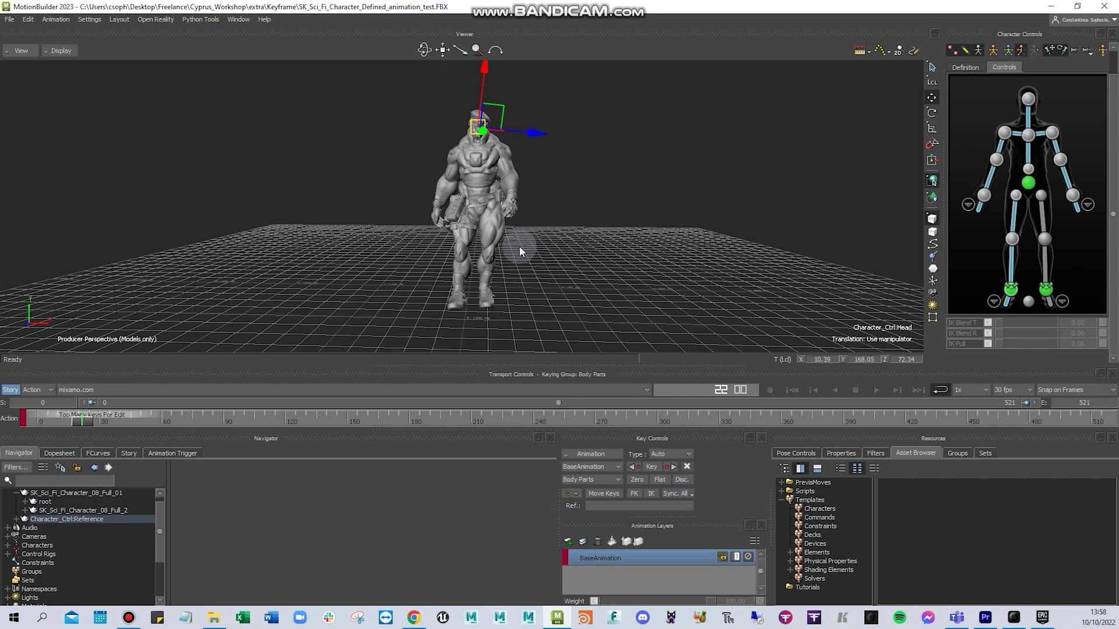
left_click(563, 271)
- Examine the contents of Audio, Cameras, Characters and Control Rigs in the scene tree, leaving only Characters and Control Rigs expanded
left_click(7, 528)
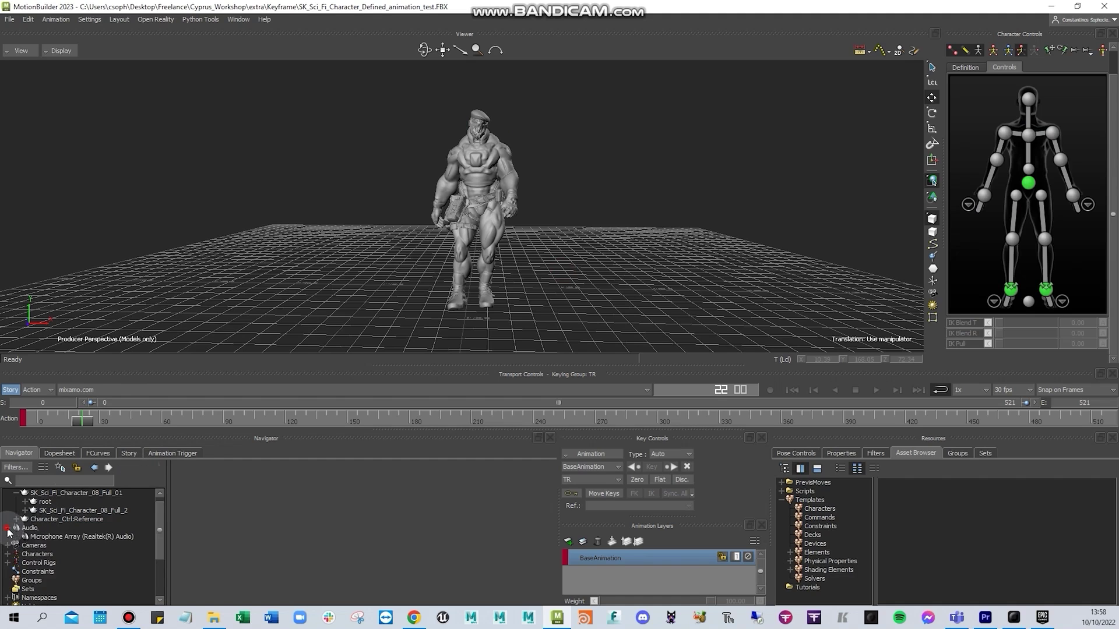
left_click(7, 528)
left_click(7, 537)
scroll(10, 522, "down", 1)
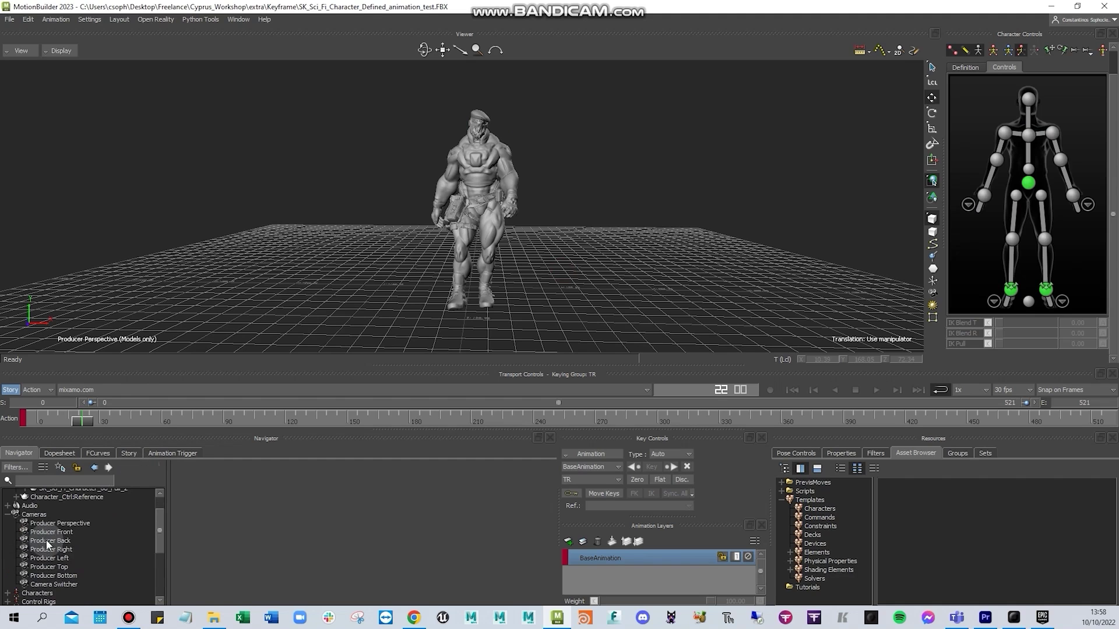
left_click(8, 515)
left_click(7, 523)
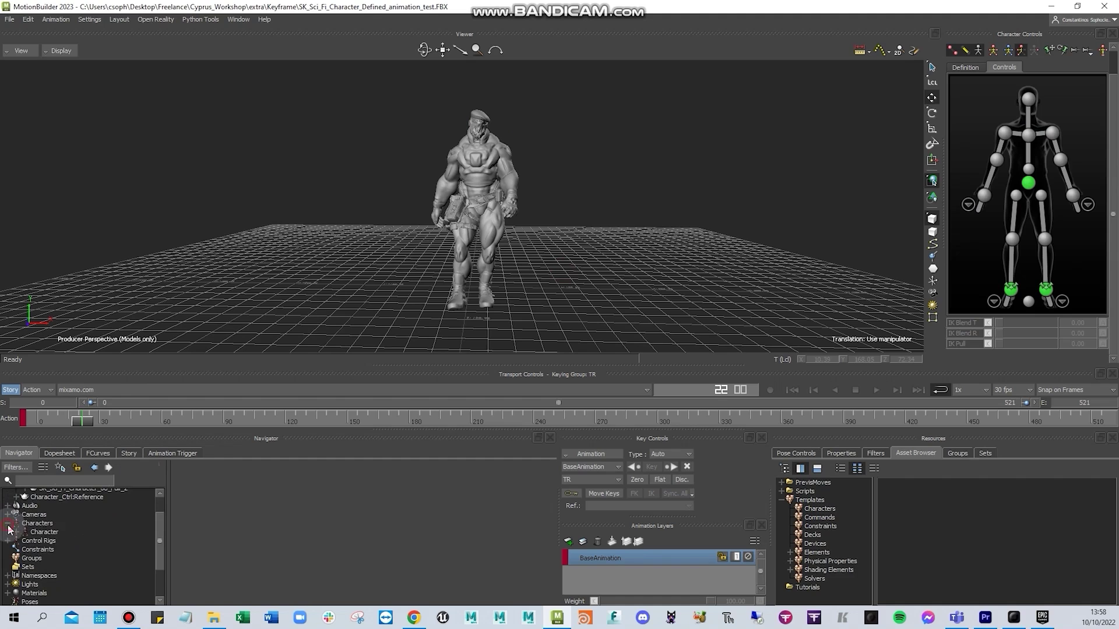
left_click(8, 541)
scroll(52, 549, "down", 1)
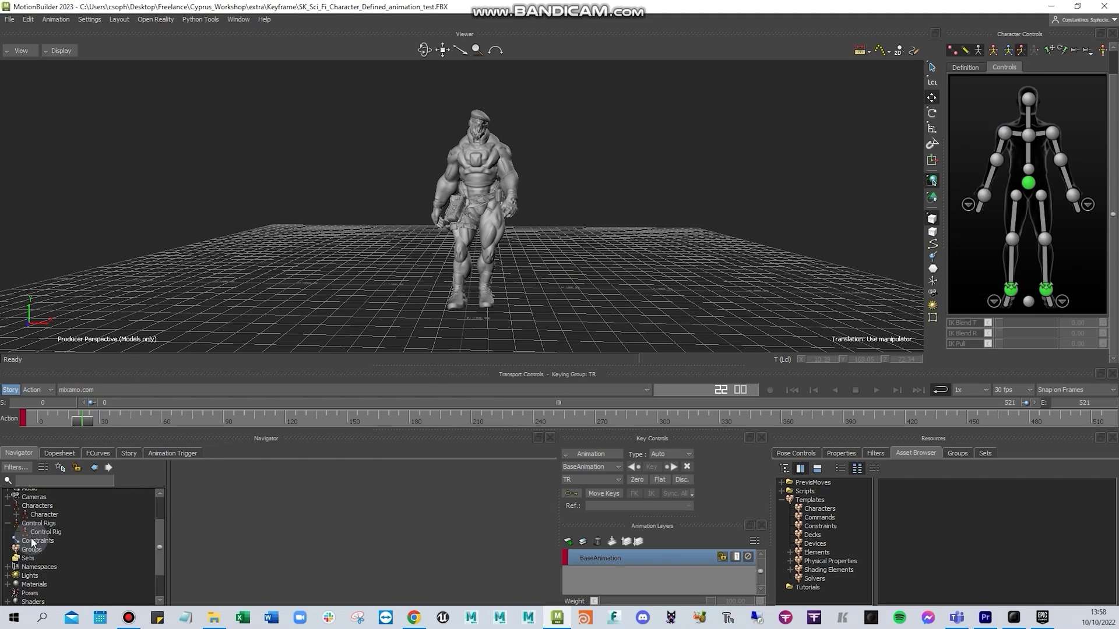
- Go through the Constraints, Namespaces, Materials and Poses categories of the scene tree, selecting each in turn
left_click(49, 541)
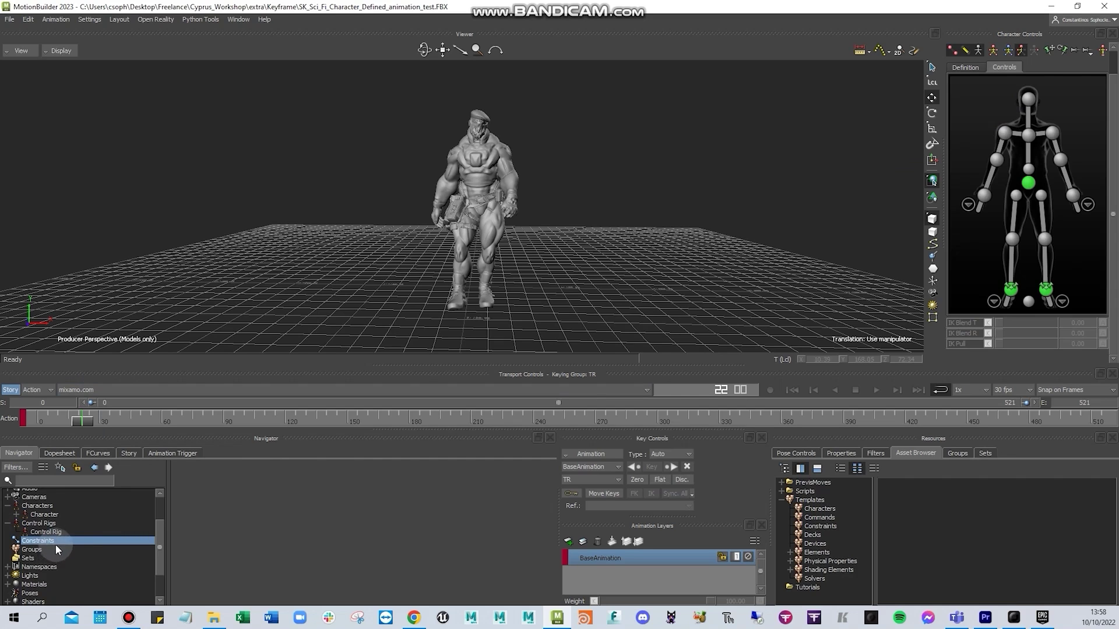
scroll(43, 556, "down", 1)
left_click(47, 560)
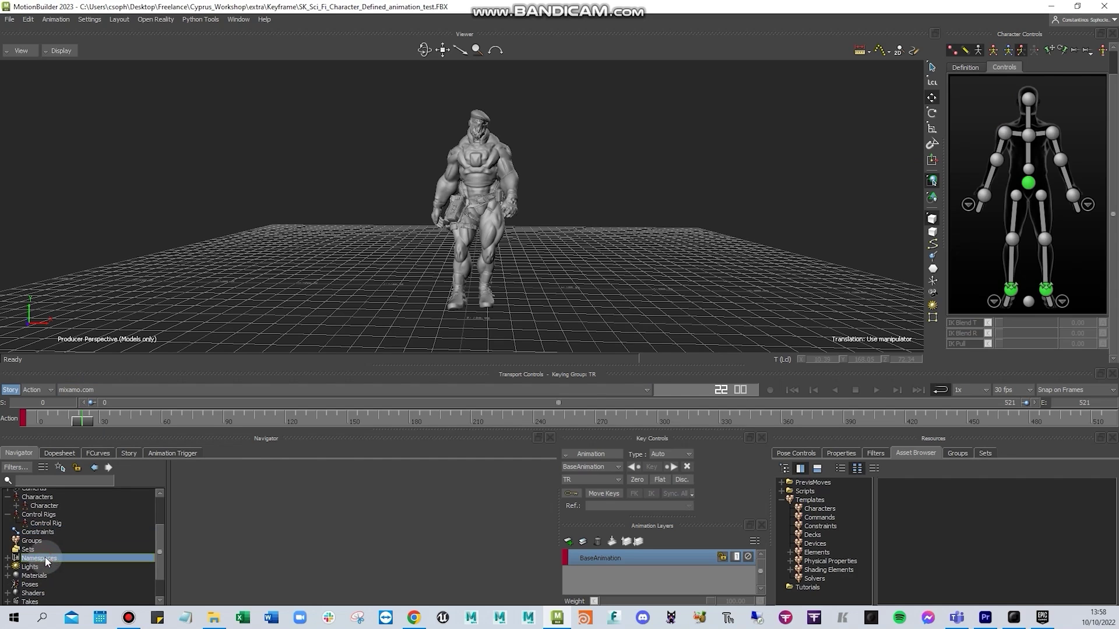
left_click(45, 576)
scroll(42, 581, "down", 2)
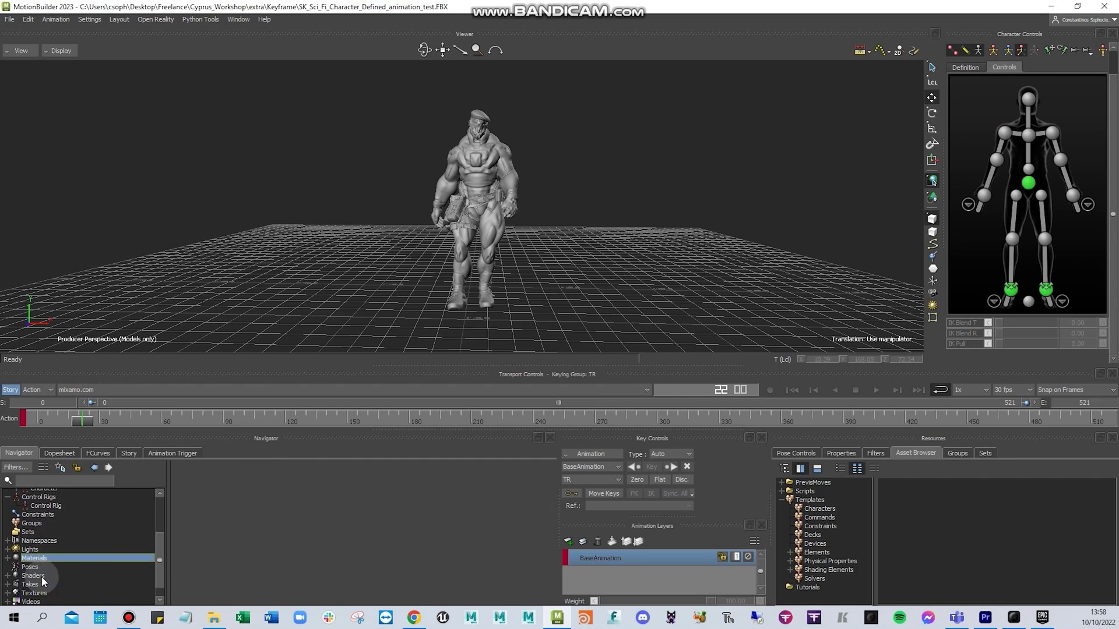
left_click(35, 567)
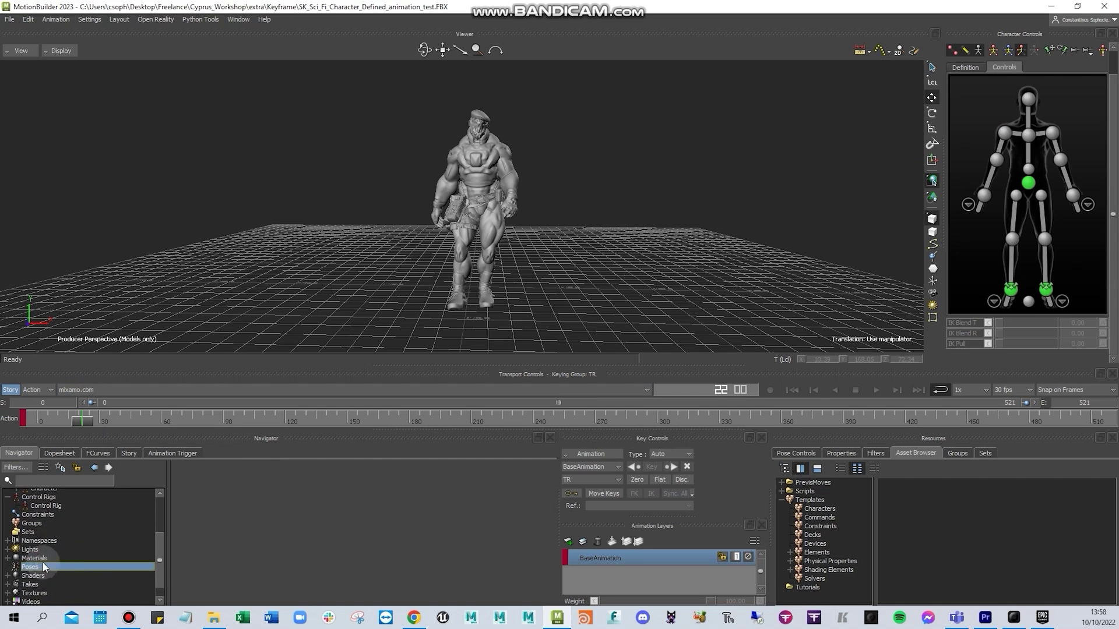
scroll(50, 568, "down", 2)
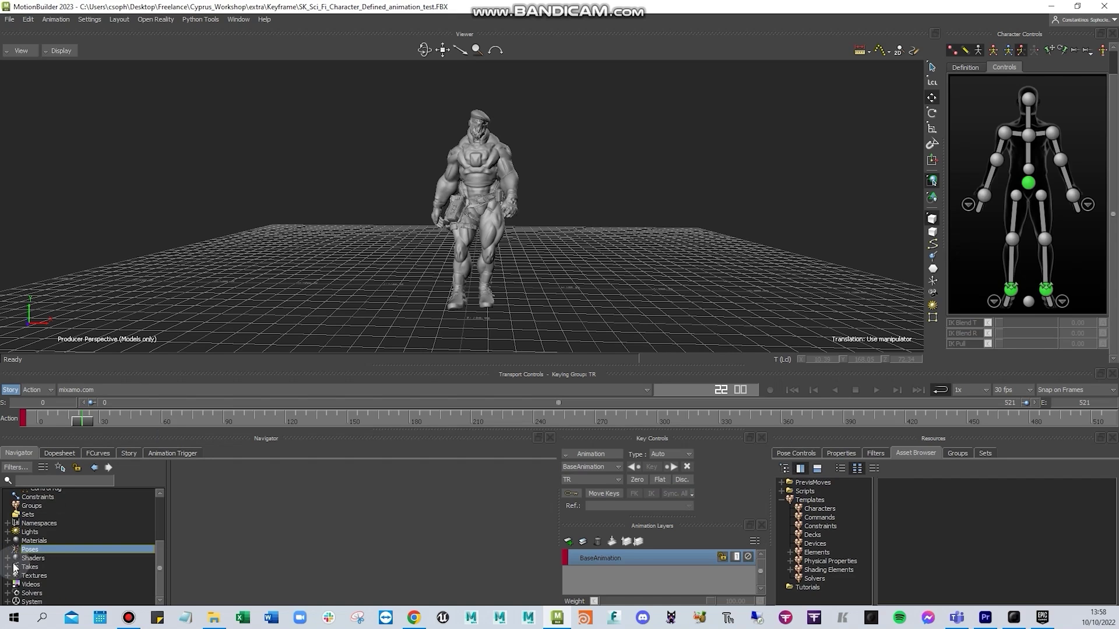
- Examine the entries under Takes and the current take setting, collapse Takes, and select Solvers in the scene tree
left_click(35, 575)
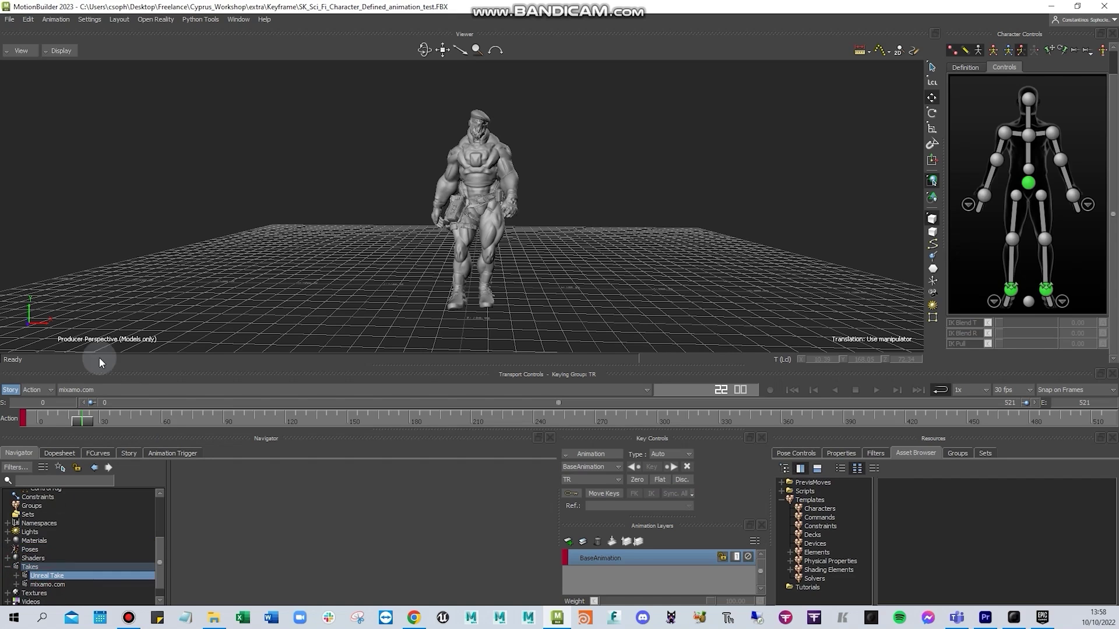
left_click(81, 390)
left_click(37, 578)
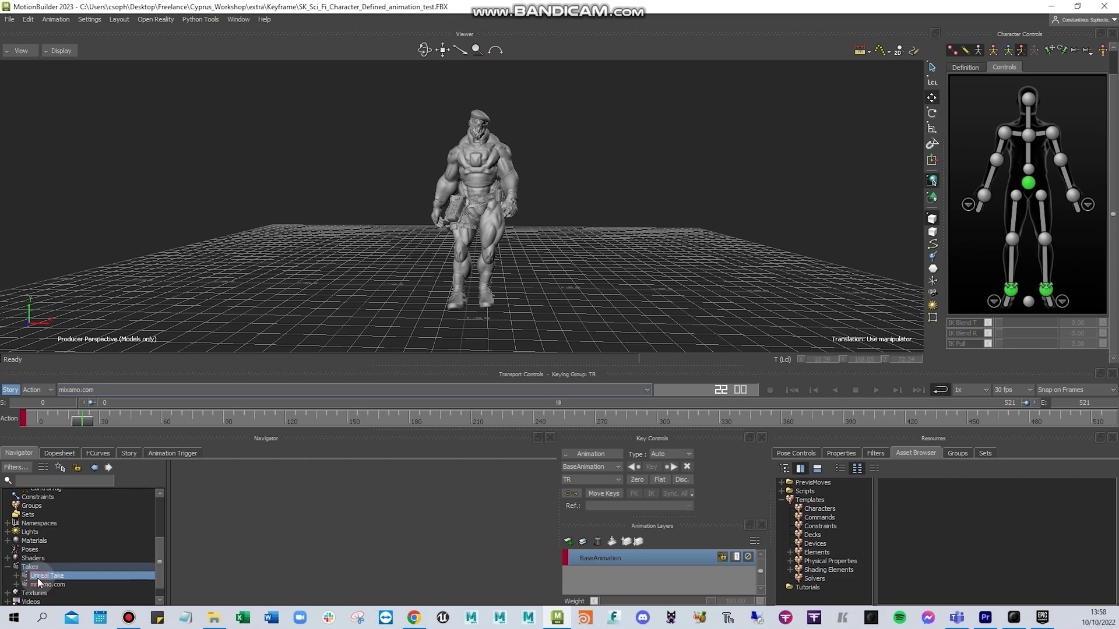
left_click(7, 566)
left_click(32, 591)
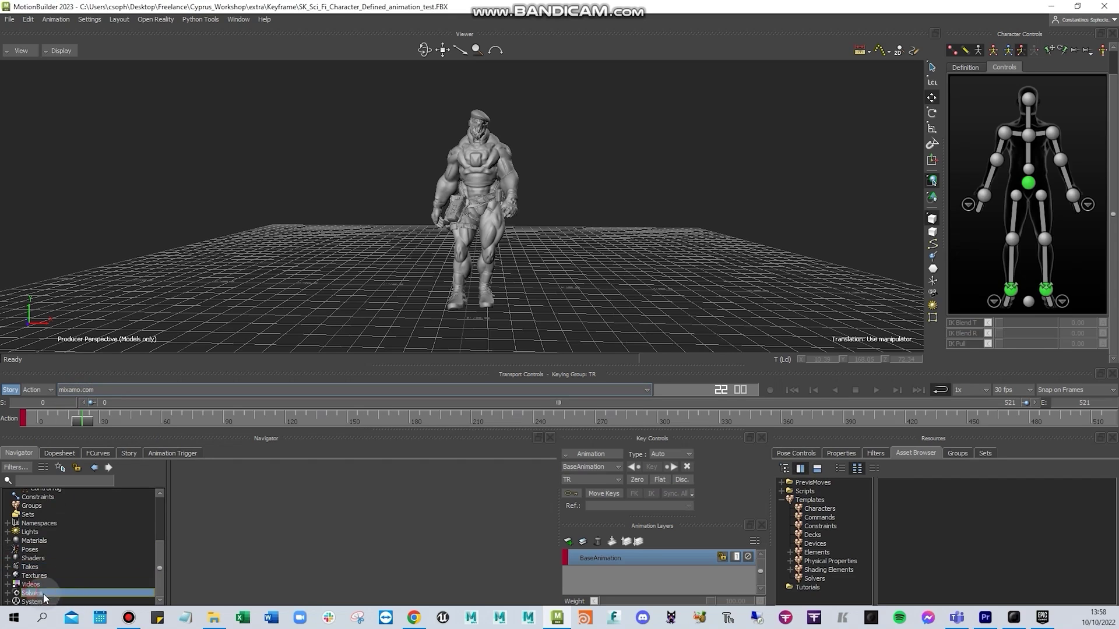
- Open the FCurves editor for the character's hips effector and frame its Translation and Rotation curves
left_click(99, 454)
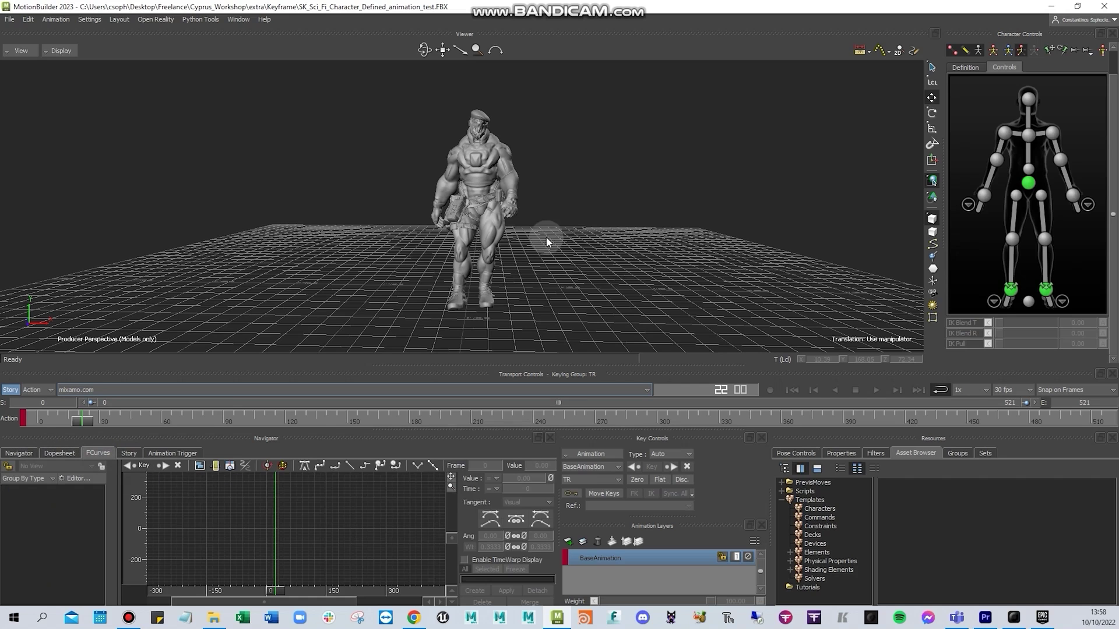
left_click(1027, 185)
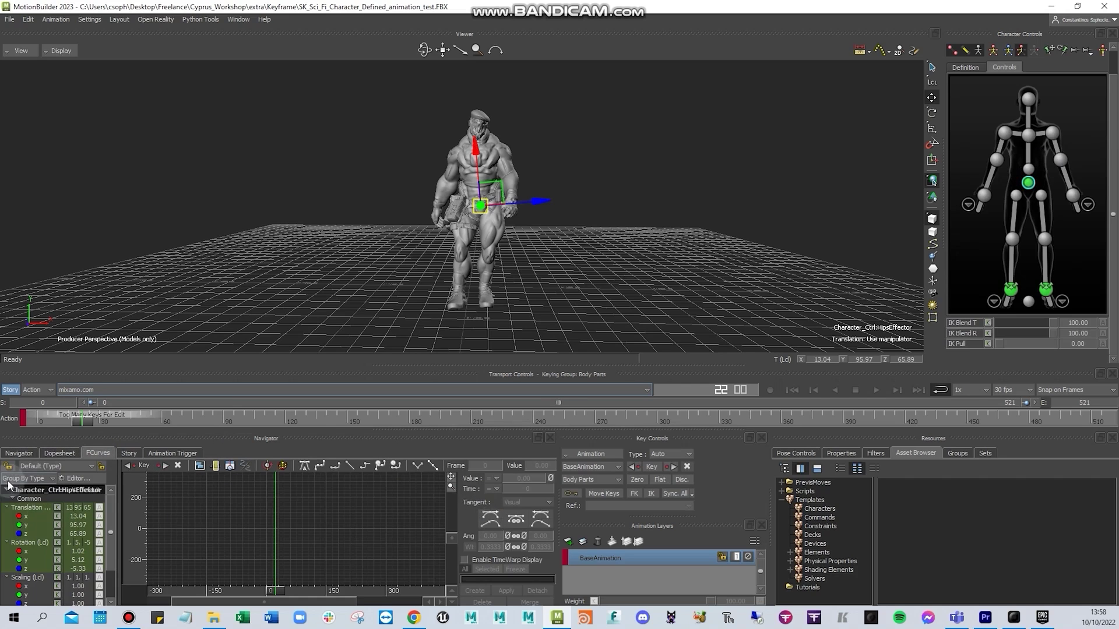
left_click(29, 508)
left_click(12, 543, "ctrl")
key("a")
left_click_drag(278, 540, 274, 514, "ctrl")
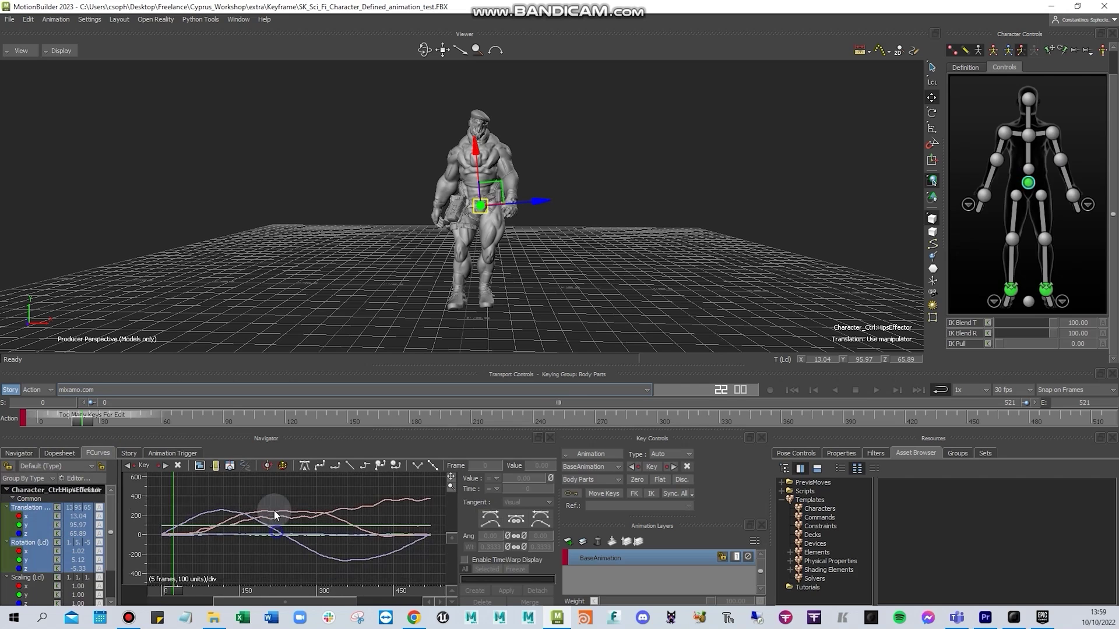
- Isolate the Y translation curve of the hips effector and frame it in the FCurves editor
scroll(367, 544, "down", 3)
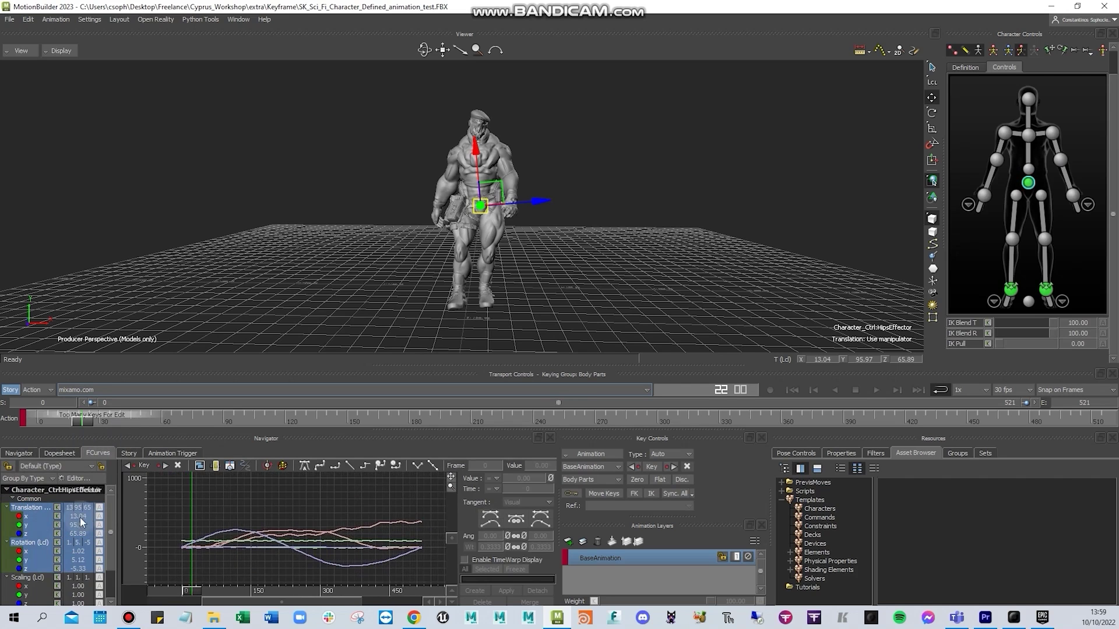
scroll(399, 203, "up", 2)
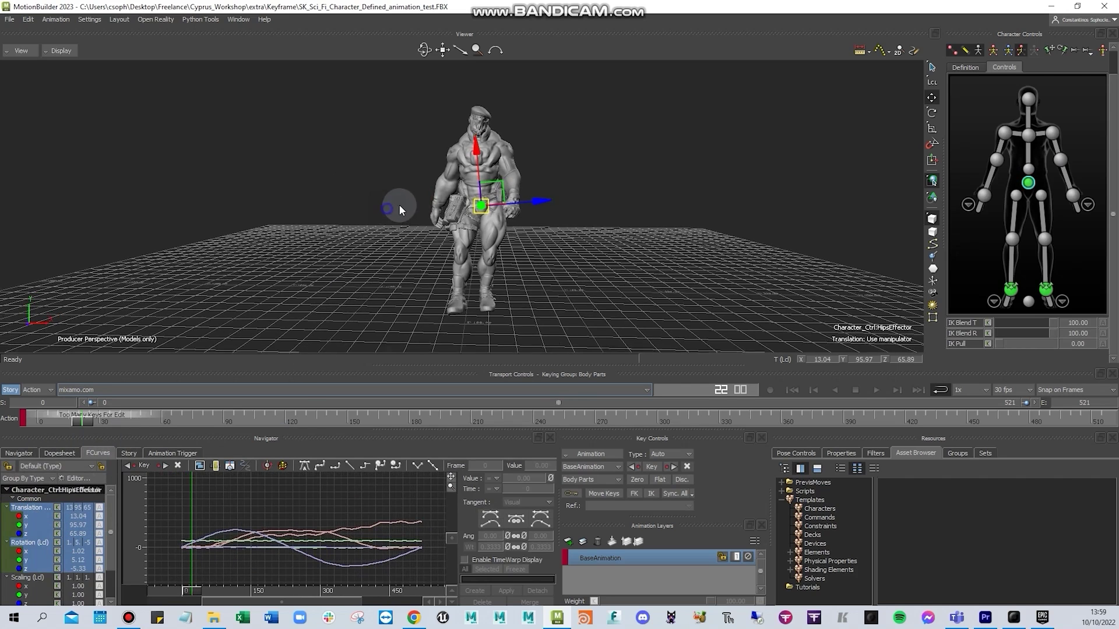
scroll(395, 210, "up", 1)
left_click(27, 525)
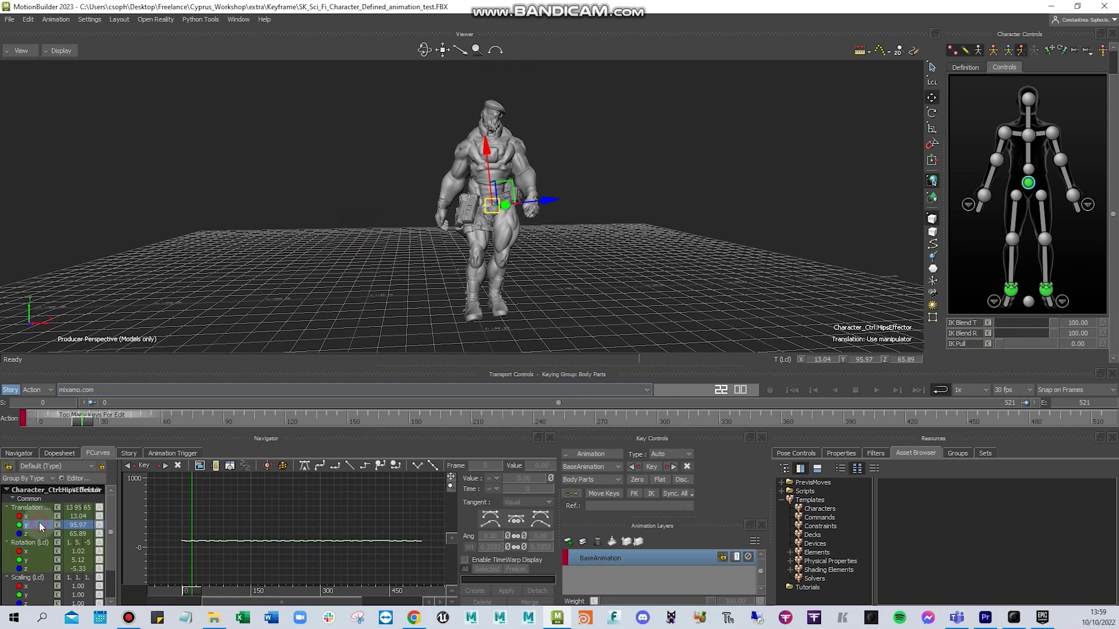
key("a")
- Display all Translation curves of the hips effector and examine them at a wider scale in the FCurves editor
left_click(25, 507)
key("a")
left_click_drag(299, 544, 295, 517, "ctrl")
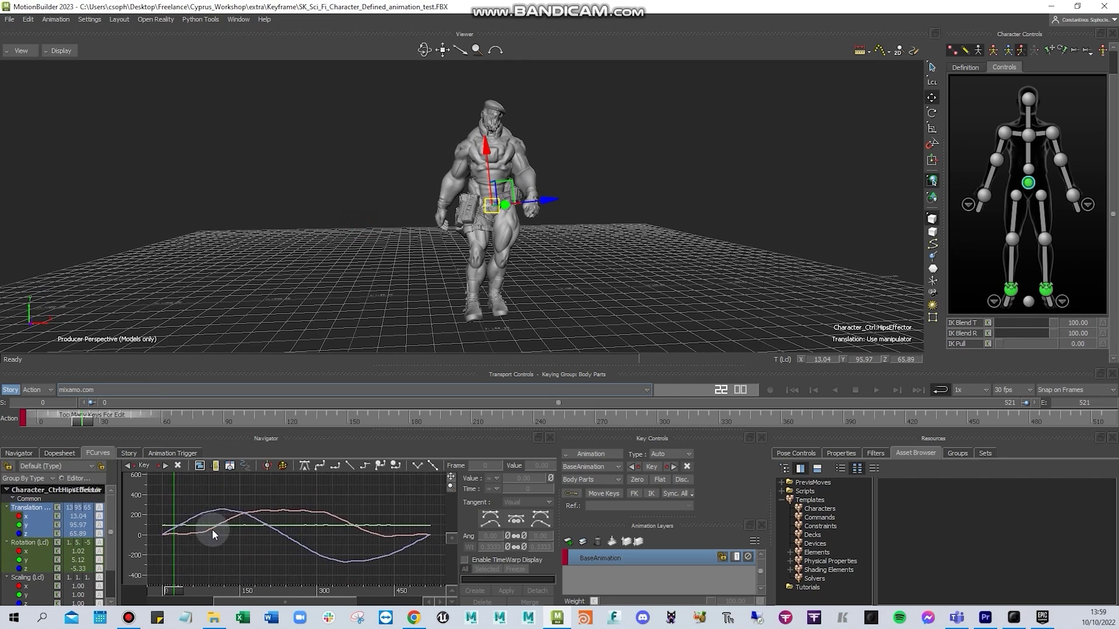
left_click_drag(212, 530, 211, 526, "ctrl")
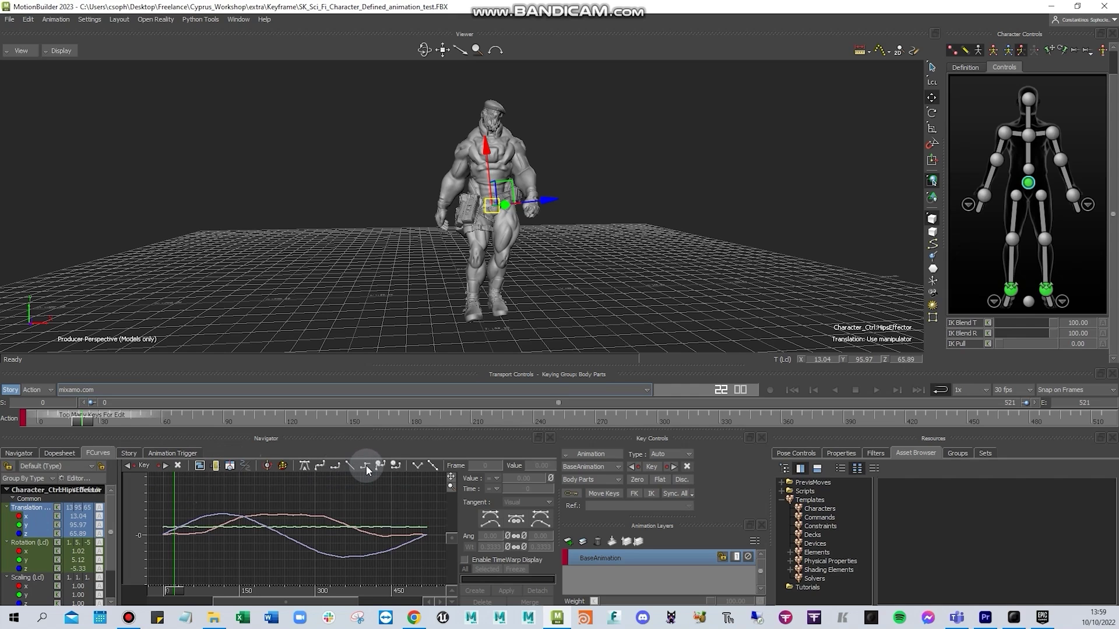
left_click(374, 505)
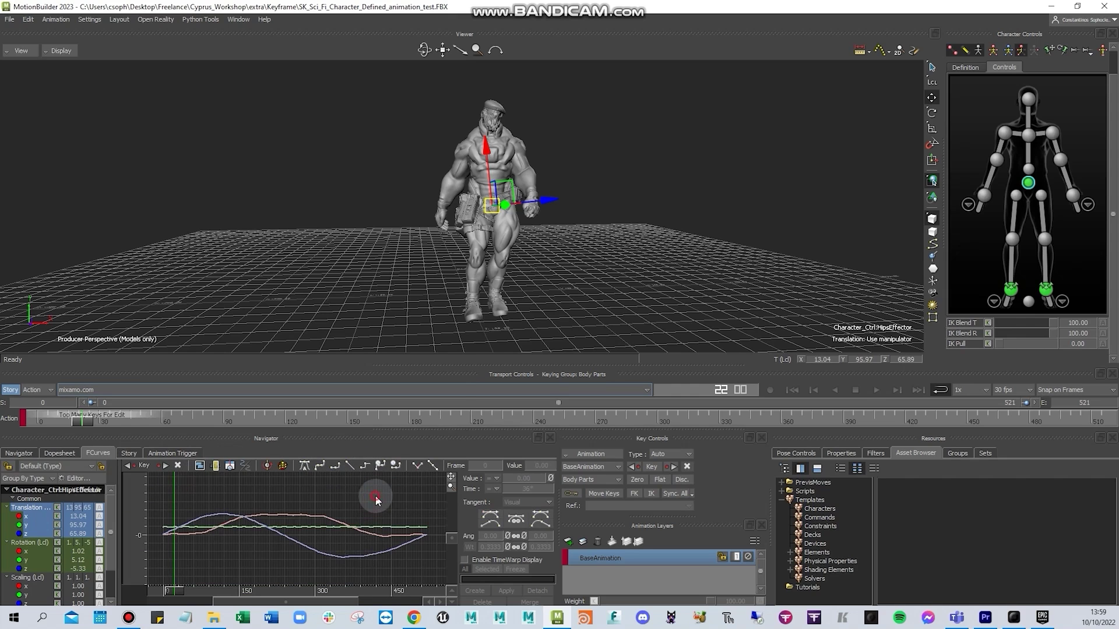
right_click(372, 504)
left_click(350, 491)
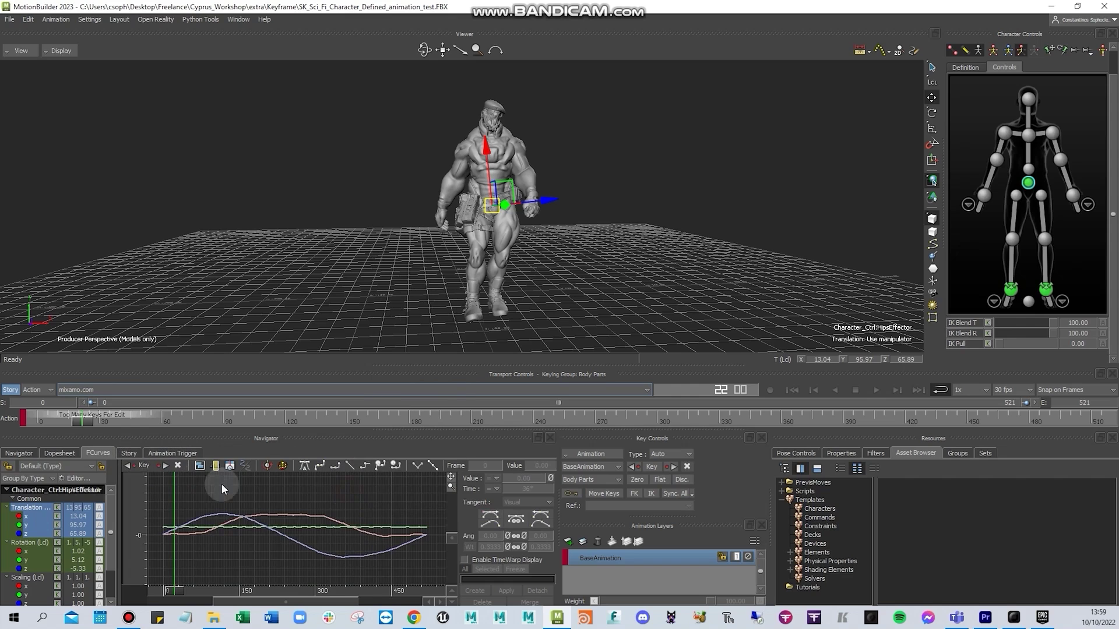
right_click_drag(277, 494, 224, 499, "alt")
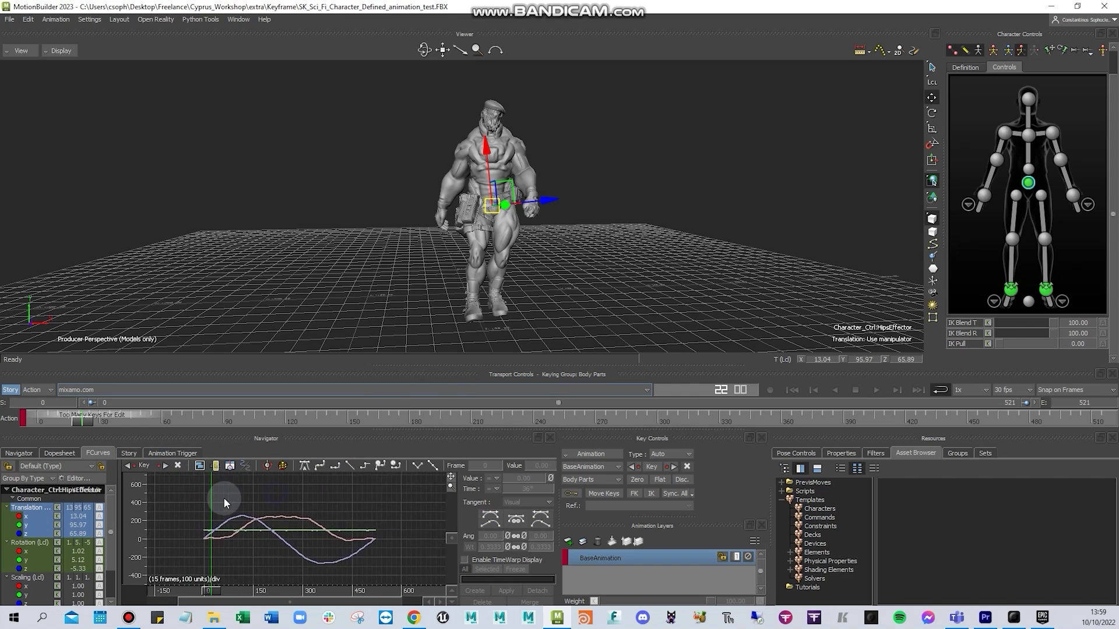
- Insert a Character Animation Track in the Story window and assign Character to it
left_click(129, 453)
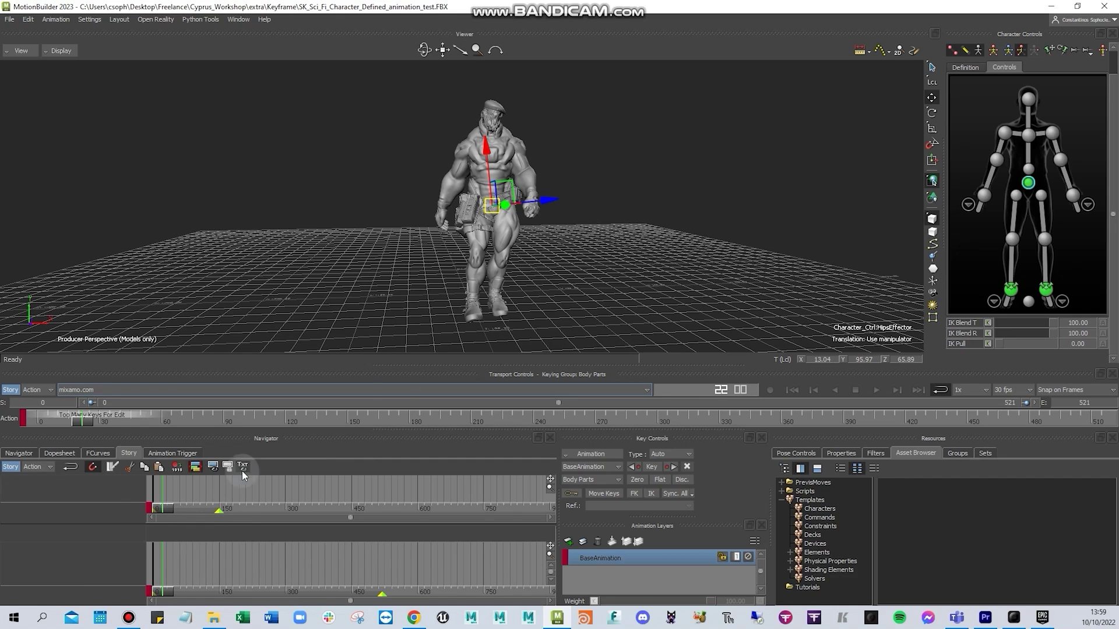
right_click(56, 557)
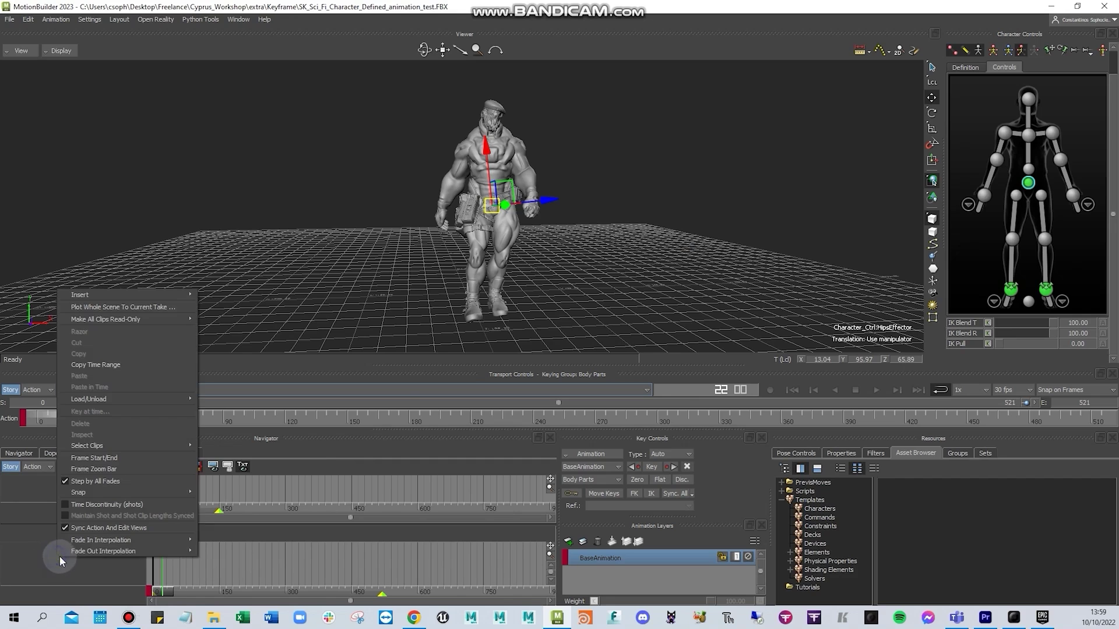
mouse_move(125, 295)
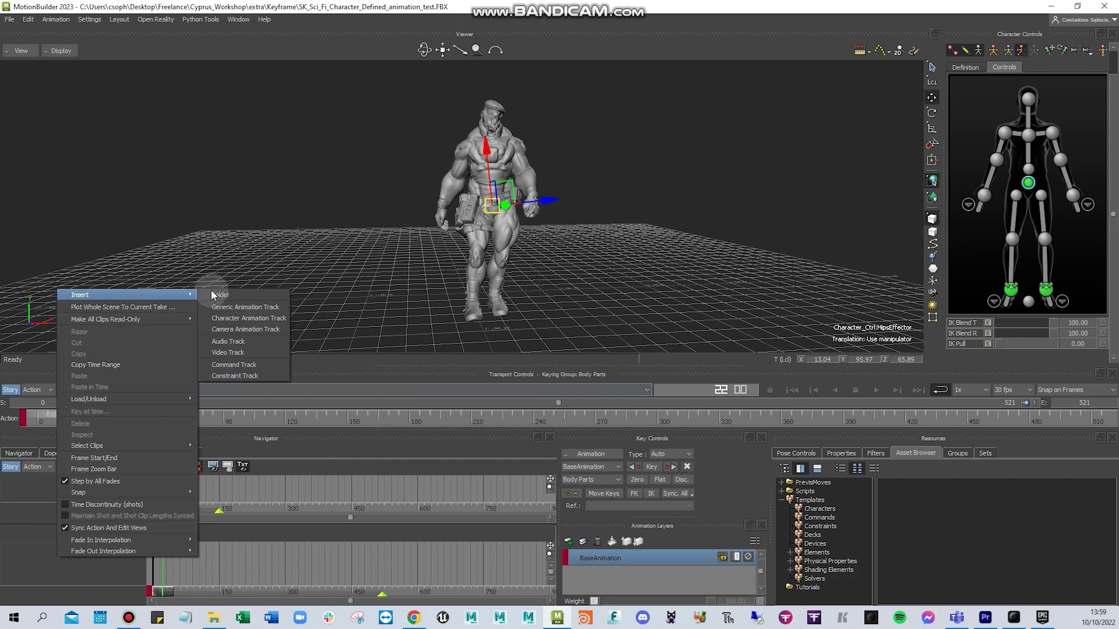
left_click(240, 319)
left_click(98, 564)
left_click(86, 580)
- Insert the current take as a clip on the Character Track and connect the clip to the current take
right_click(173, 561)
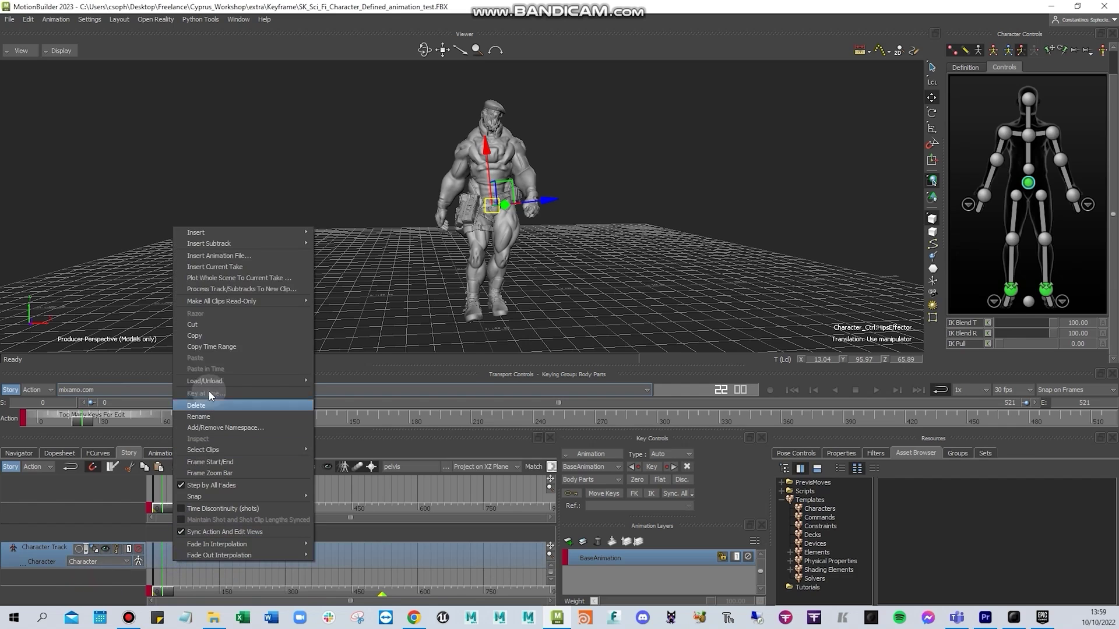
left_click(233, 266)
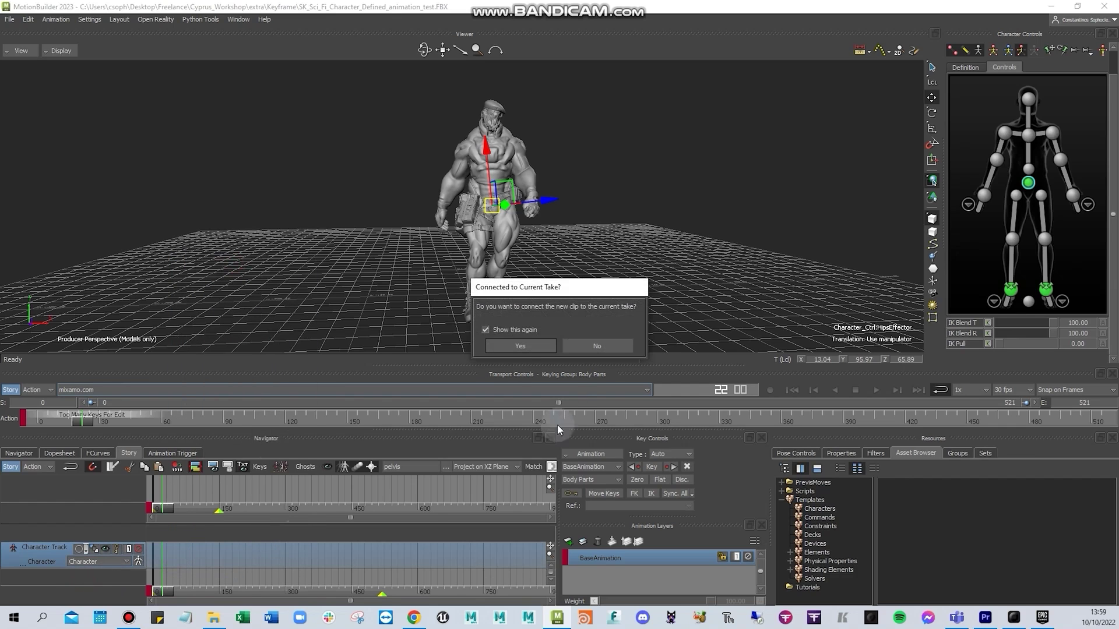
left_click(508, 345)
- Insert the current take again at frame 538 as a connected clip, and slide it to adjust the blend overlap with the first clip
left_click_drag(171, 590, 398, 583)
left_click(417, 556)
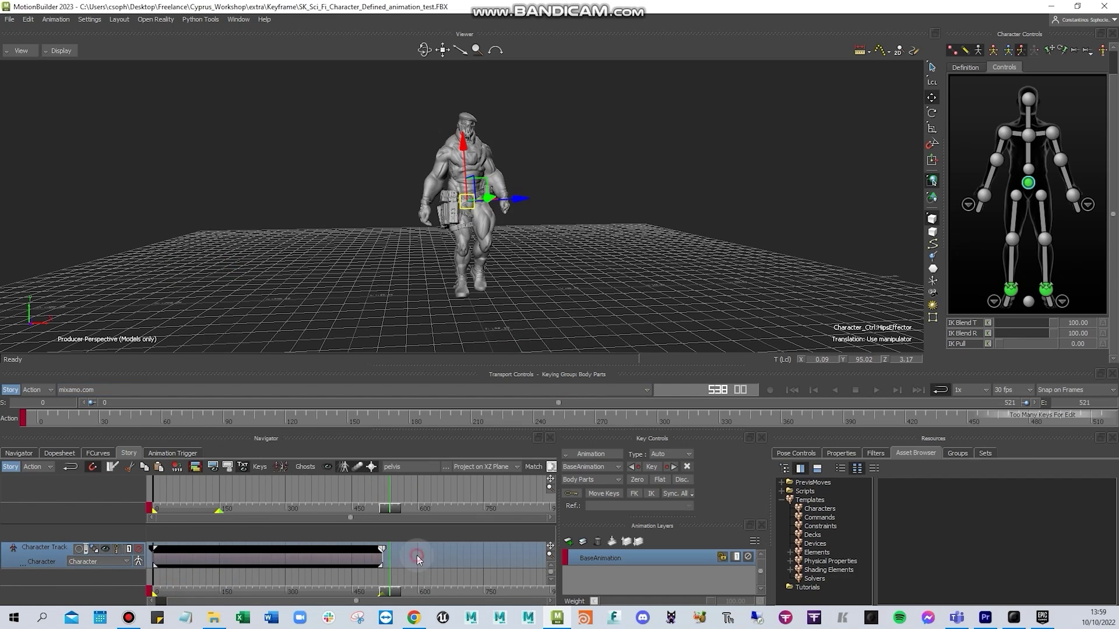
right_click(406, 556)
left_click(484, 249)
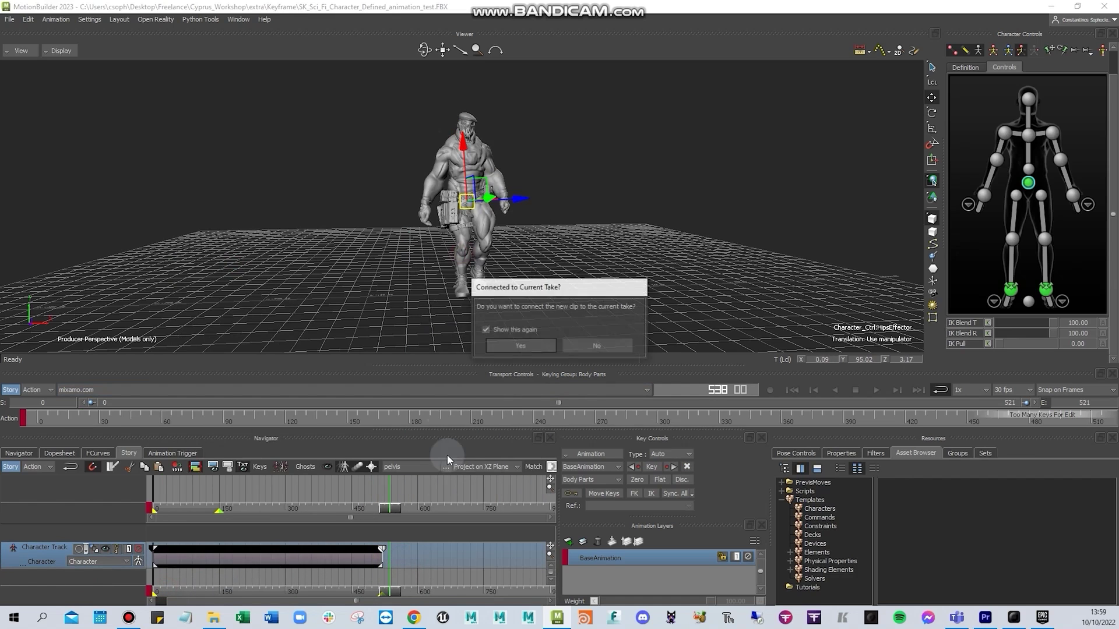
left_click(524, 347)
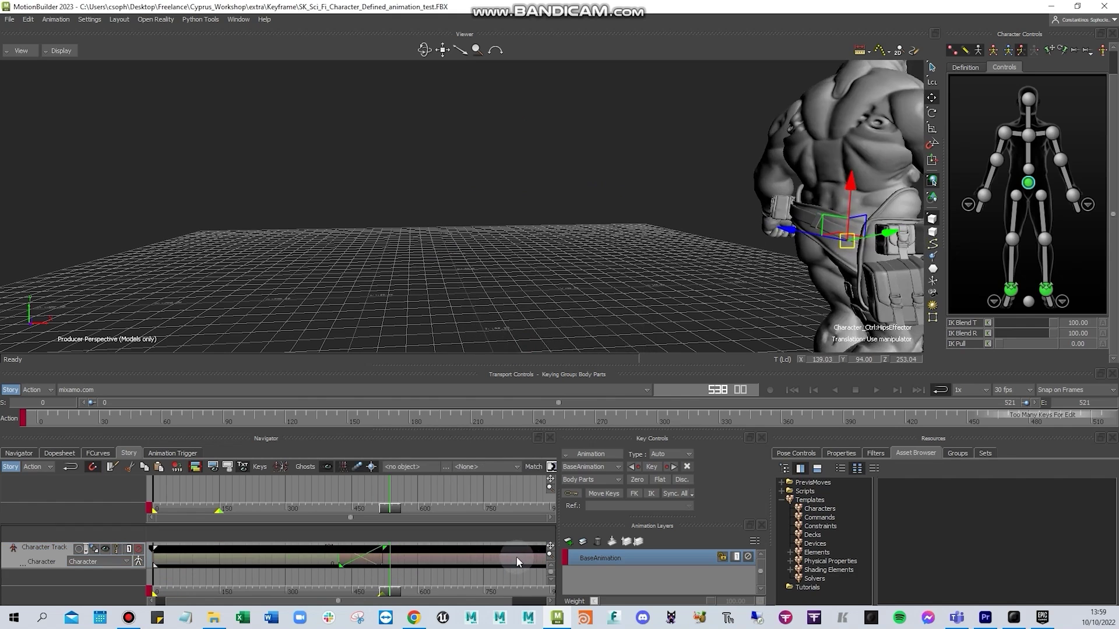
left_click_drag(421, 552, 461, 554)
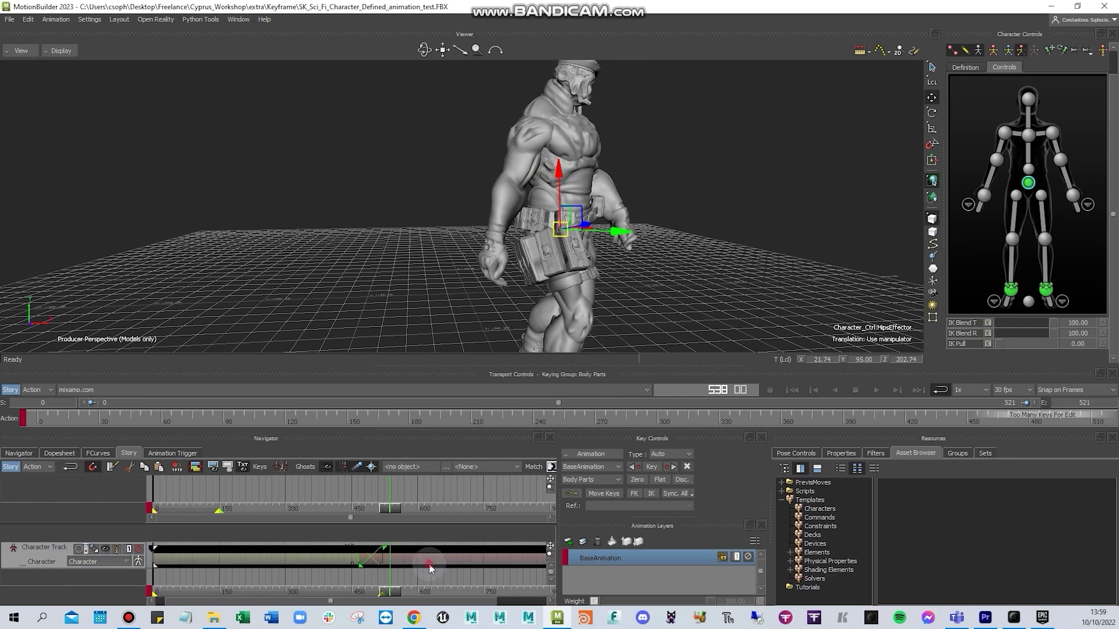
- Delete both clips from the Character Track
key("Delete")
left_click(254, 561)
key("Delete")
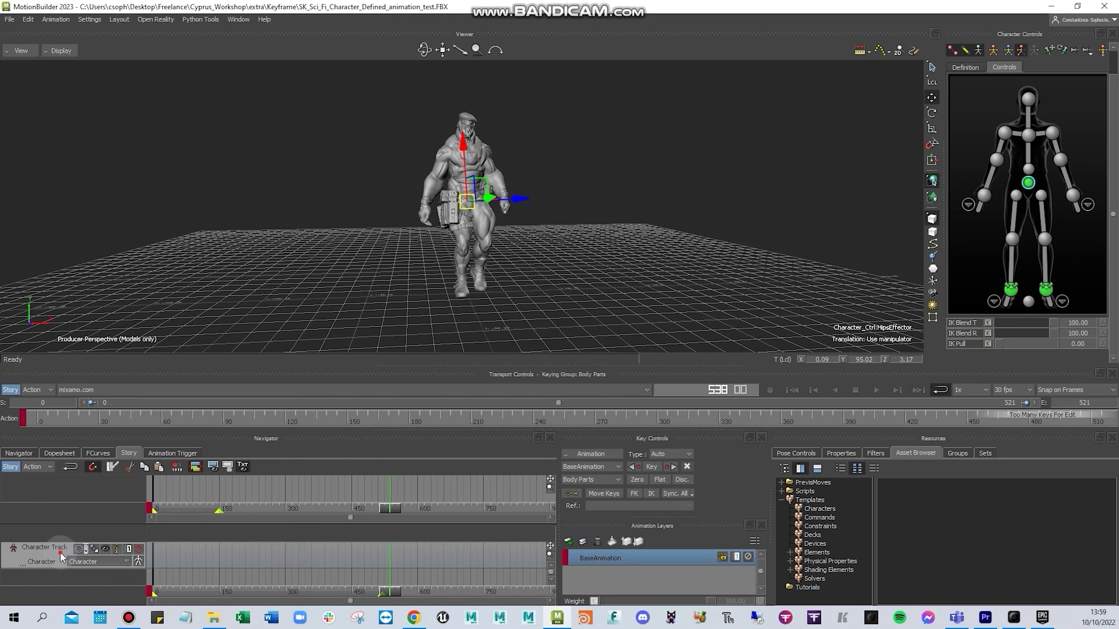
- Delete the Character Track from the Story window
left_click(61, 554)
key("Delete")
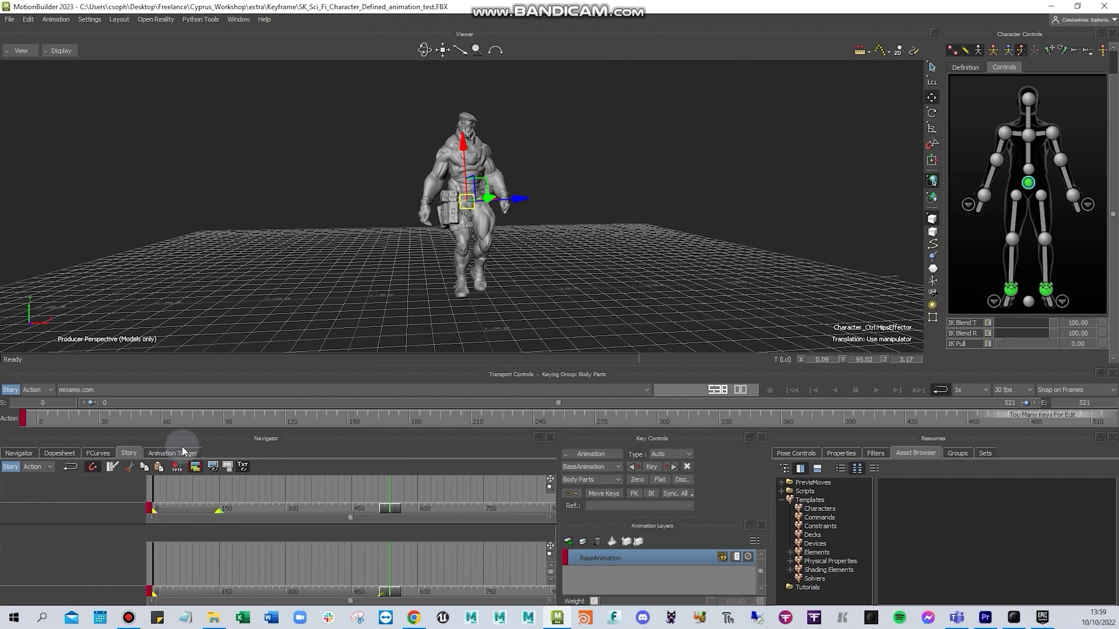
left_click(591, 454)
left_click(603, 444)
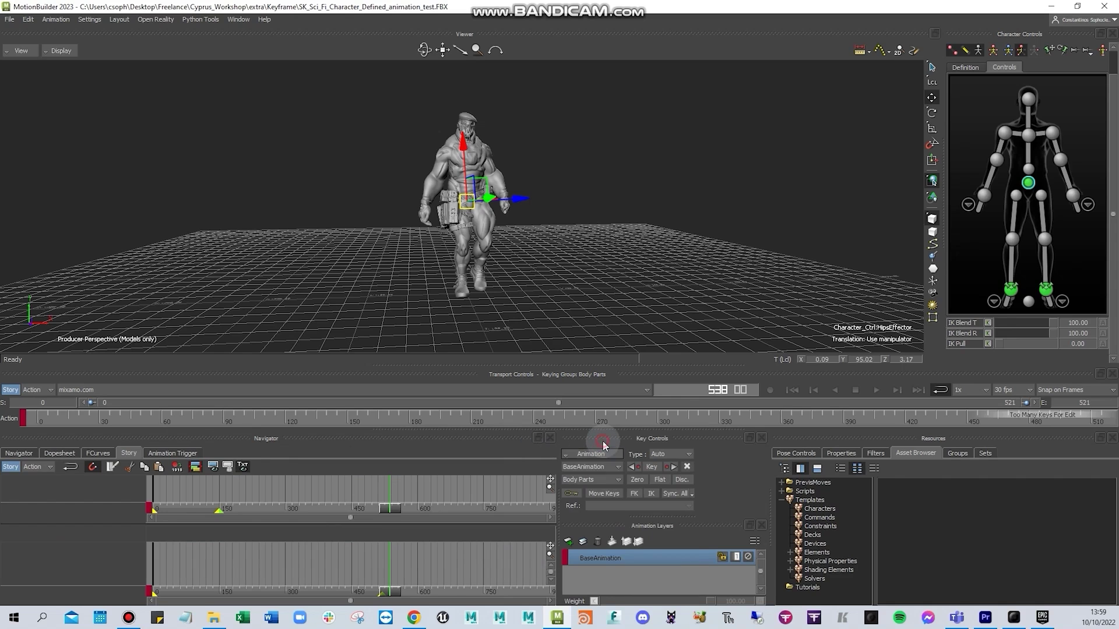
- Add a new animation layer above BaseAnimation
left_click(568, 542)
left_click(598, 542)
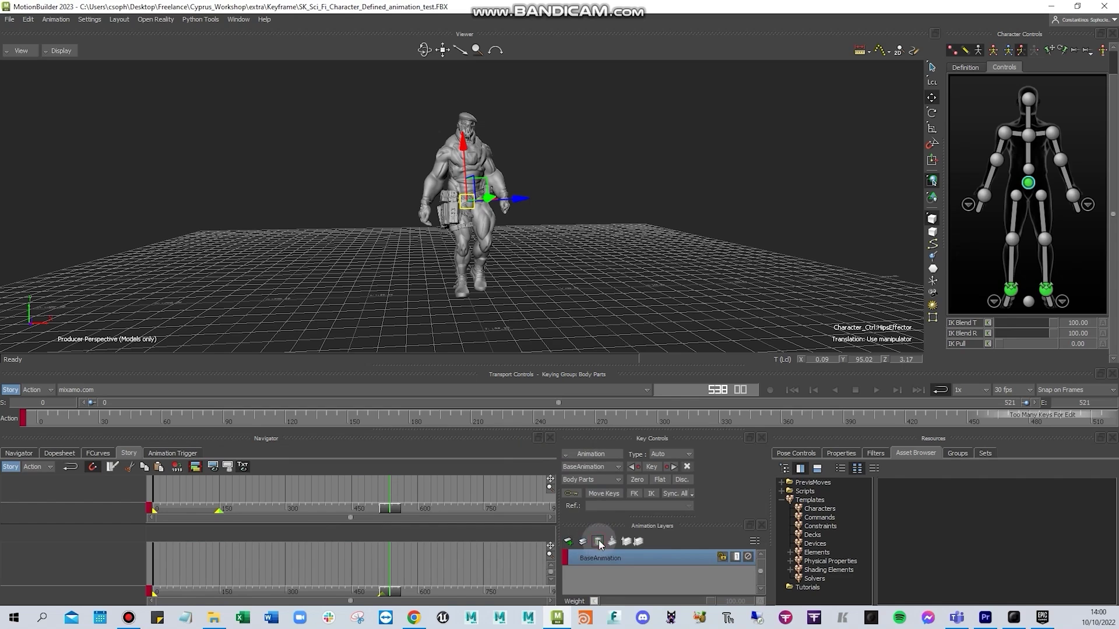
left_click(566, 543)
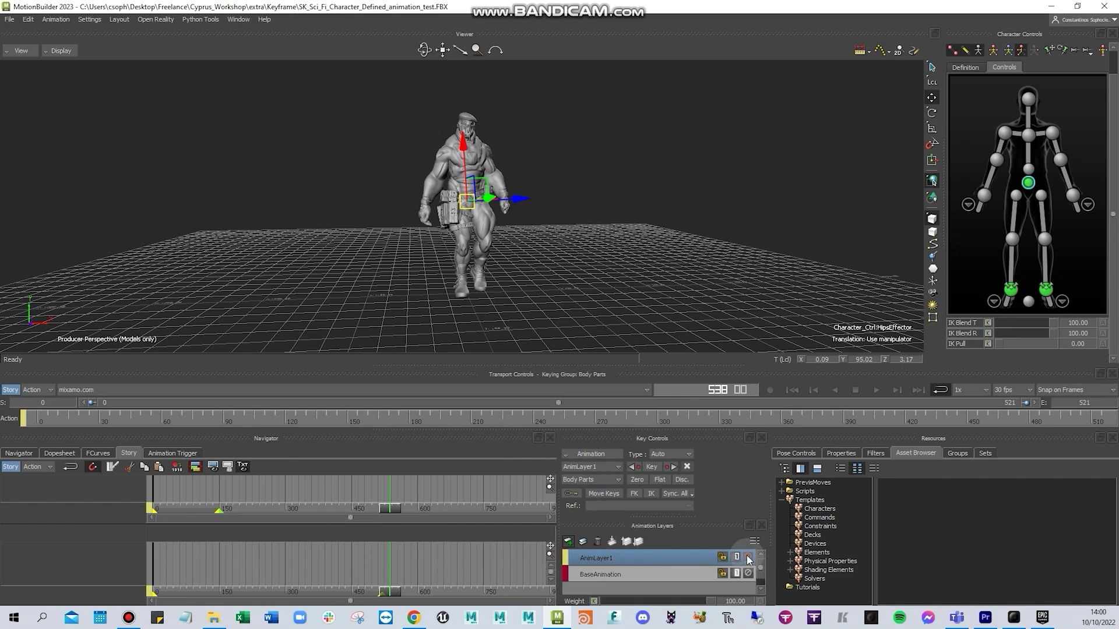
left_click(749, 559)
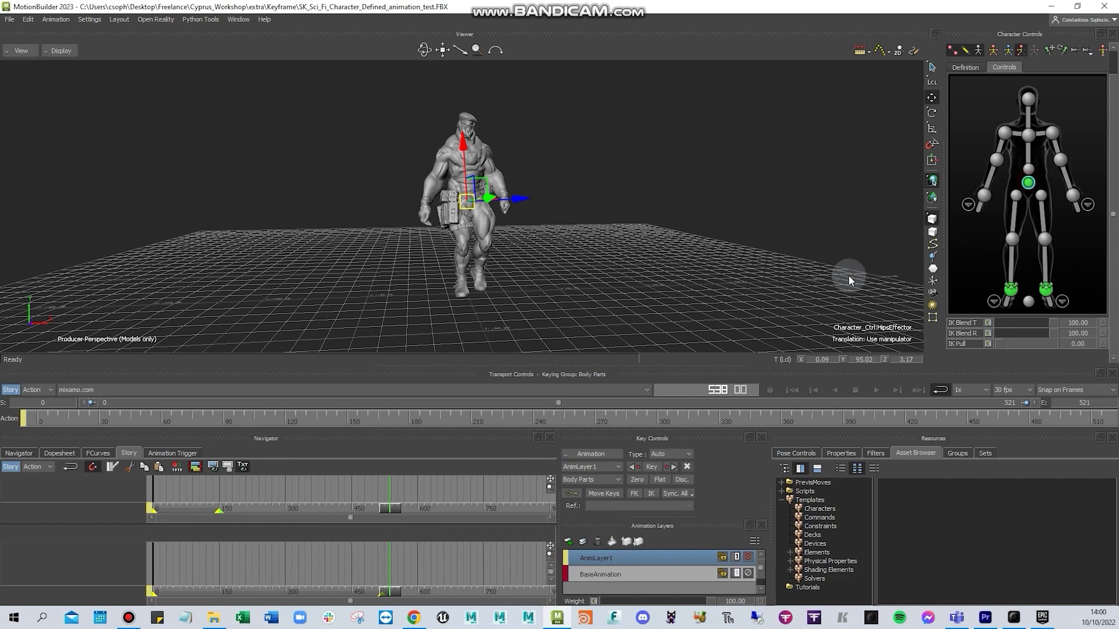
- Set the character's keying mode to Full Body and move the playhead to frame 0
left_click(993, 49)
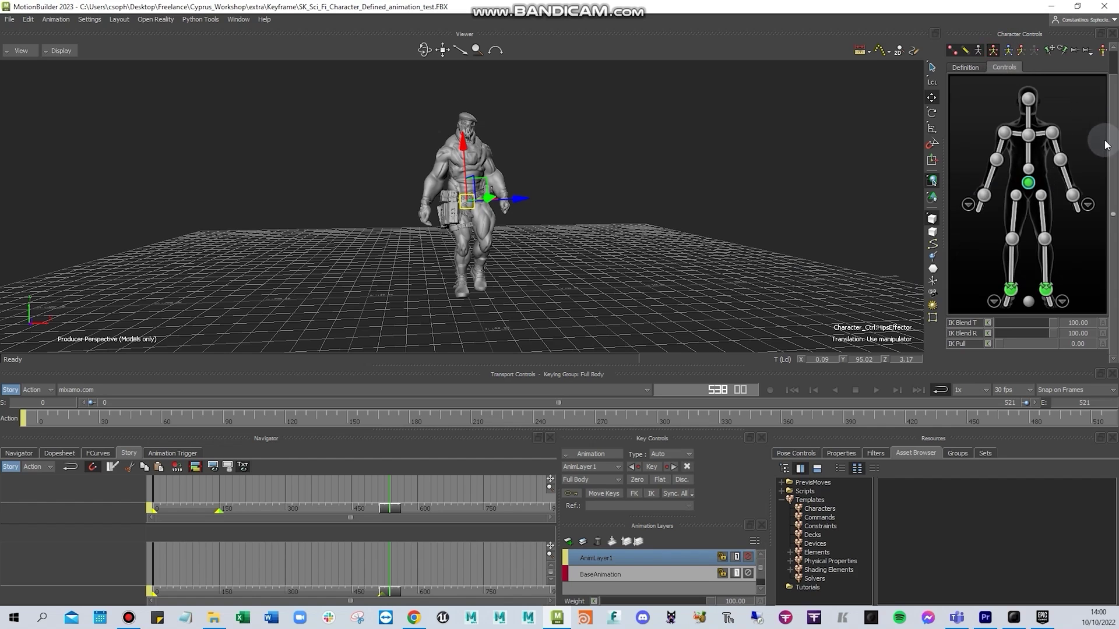
left_click_drag(1112, 133, 1117, 109)
scroll(1117, 112, "up", 1)
left_click(38, 423)
left_click_drag(38, 423, 33, 422)
scroll(547, 192, "down", 3)
scroll(547, 192, "up", 2)
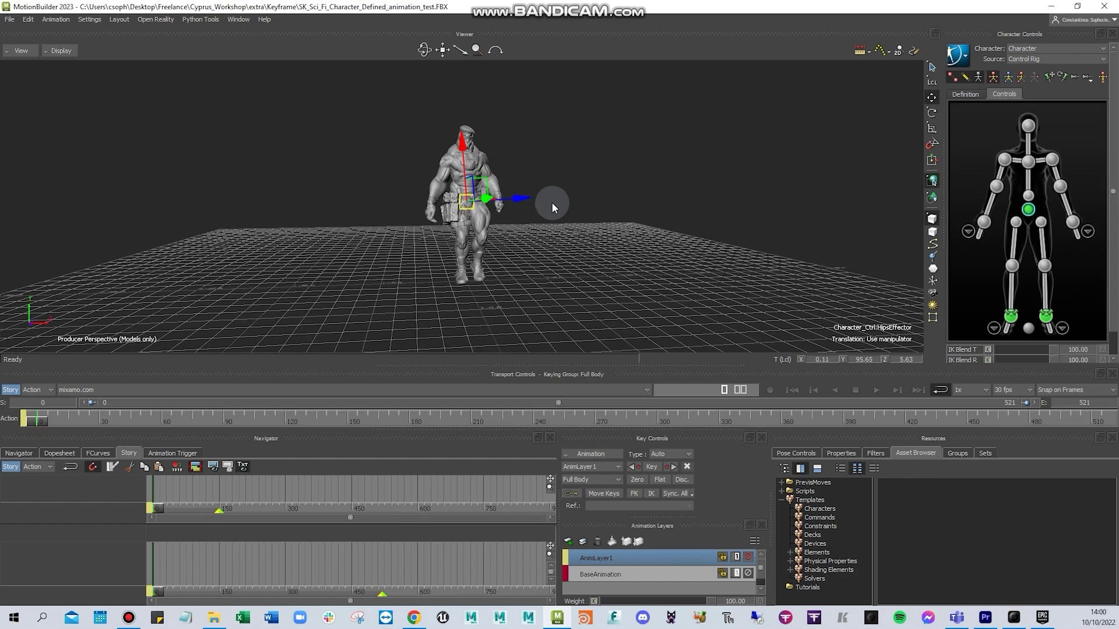
- Rotate the hips in global space to about -63° on Y at frame 0 and enable auto-keying
left_click_drag(551, 201, 543, 216, "ctrl+shift")
key("e")
key("F5")
left_click_drag(512, 214, 468, 221)
key("ctrl+z")
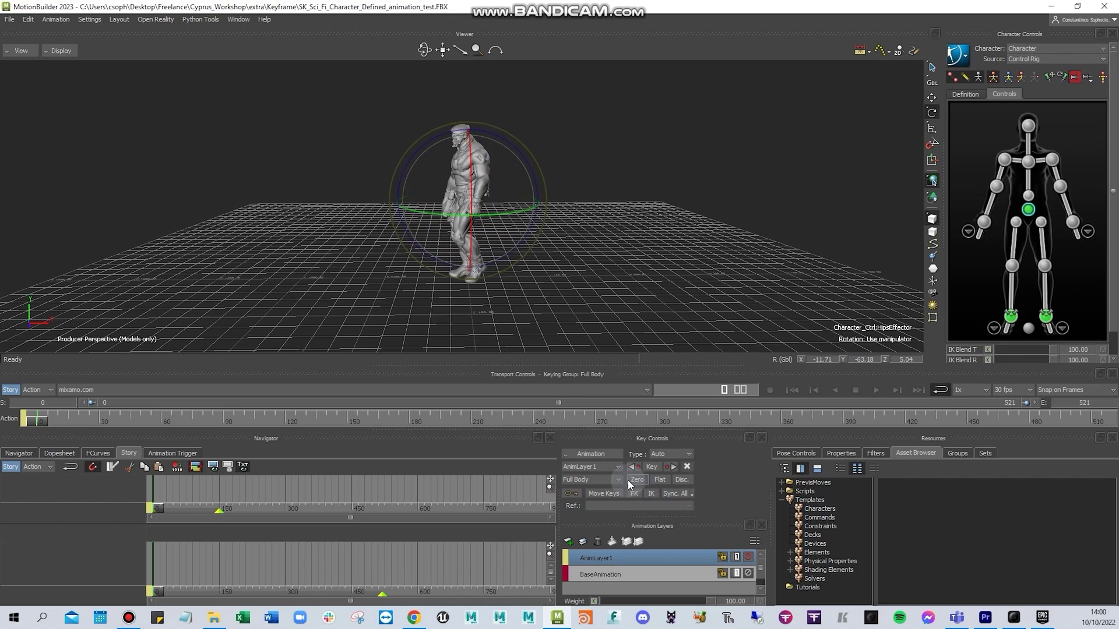
left_click(571, 493)
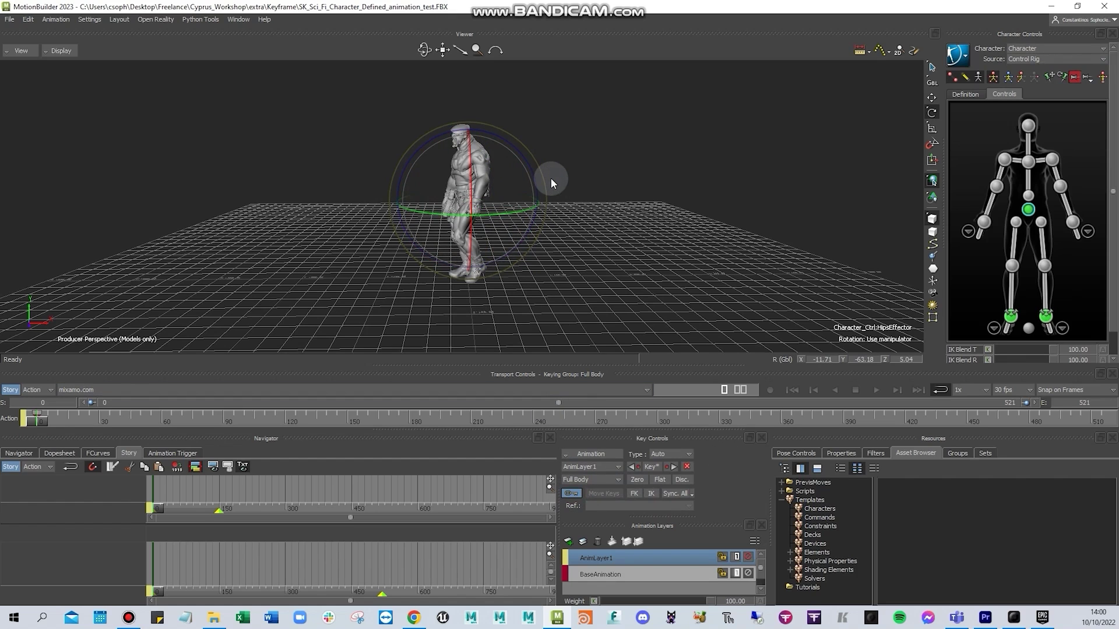
- Mute and unmute AnimLayer1 repeatedly to compare the character's pose with and without the layer
left_click(749, 558)
left_click(748, 558)
left_click(749, 558)
left_click(749, 558)
left_click(749, 558)
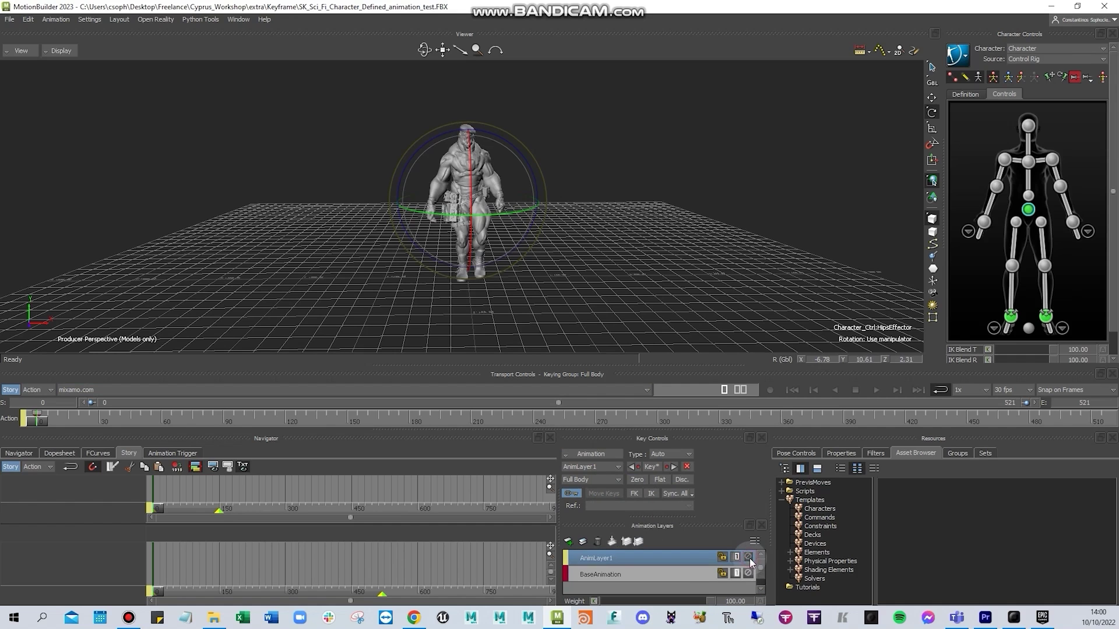
left_click(748, 558)
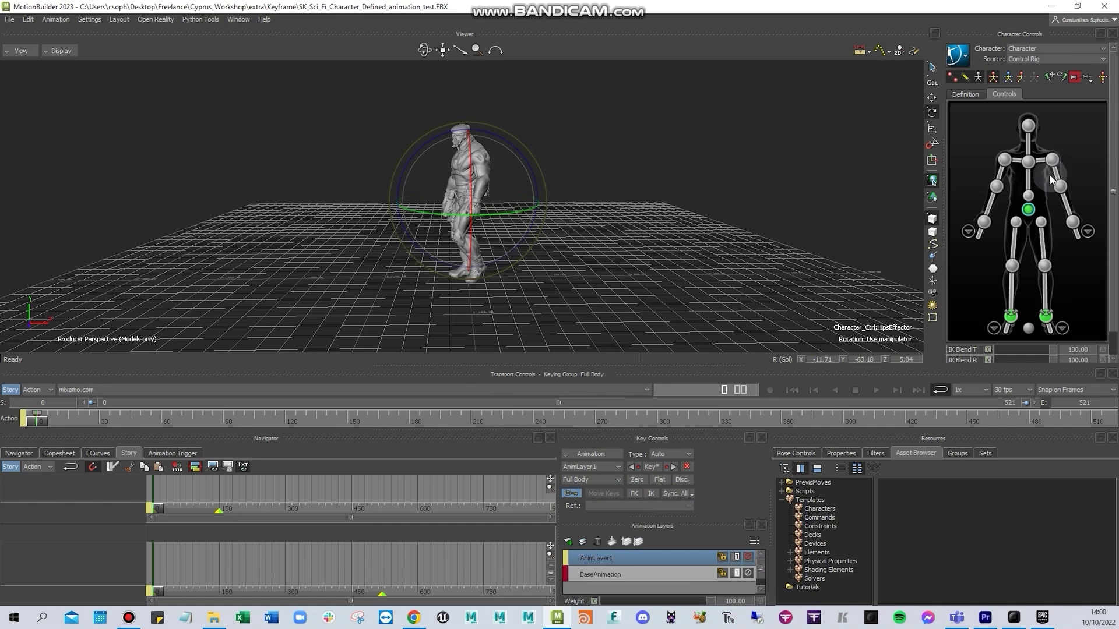
- Play back the layered animation several times to examine the rotated walk, returning to frame 0
key("ctrl+space")
key("ctrl+space")
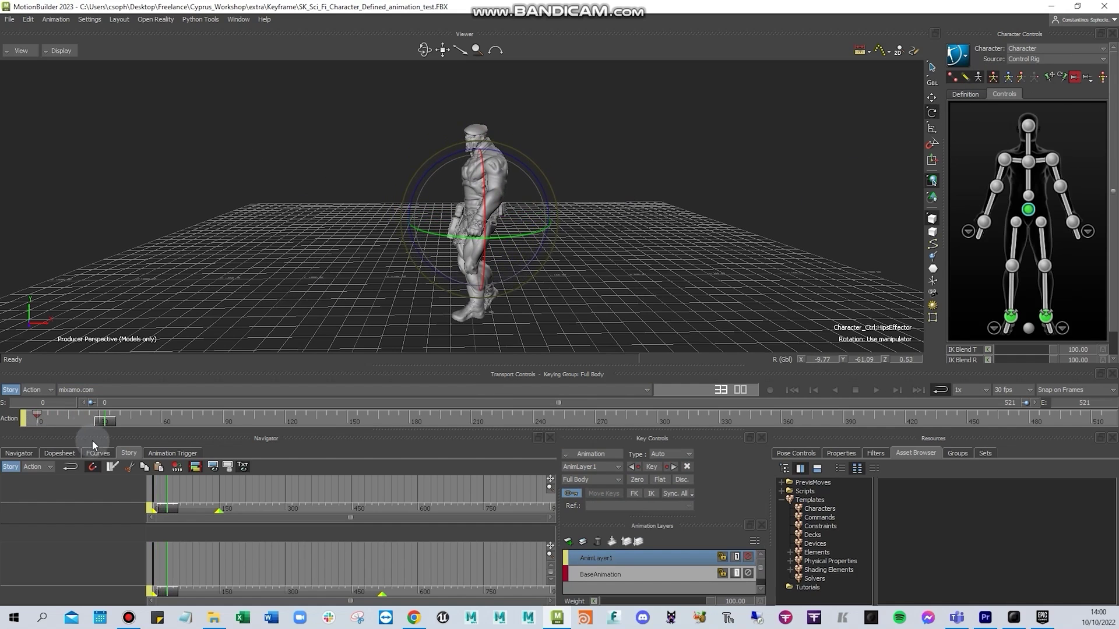
left_click(37, 414)
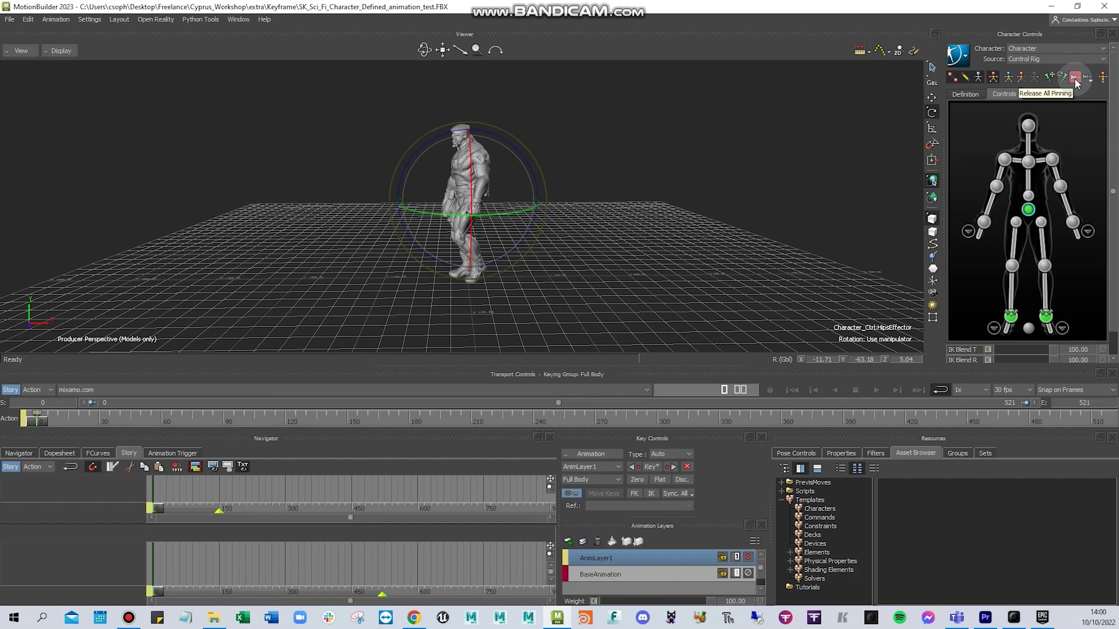
key("ctrl+space")
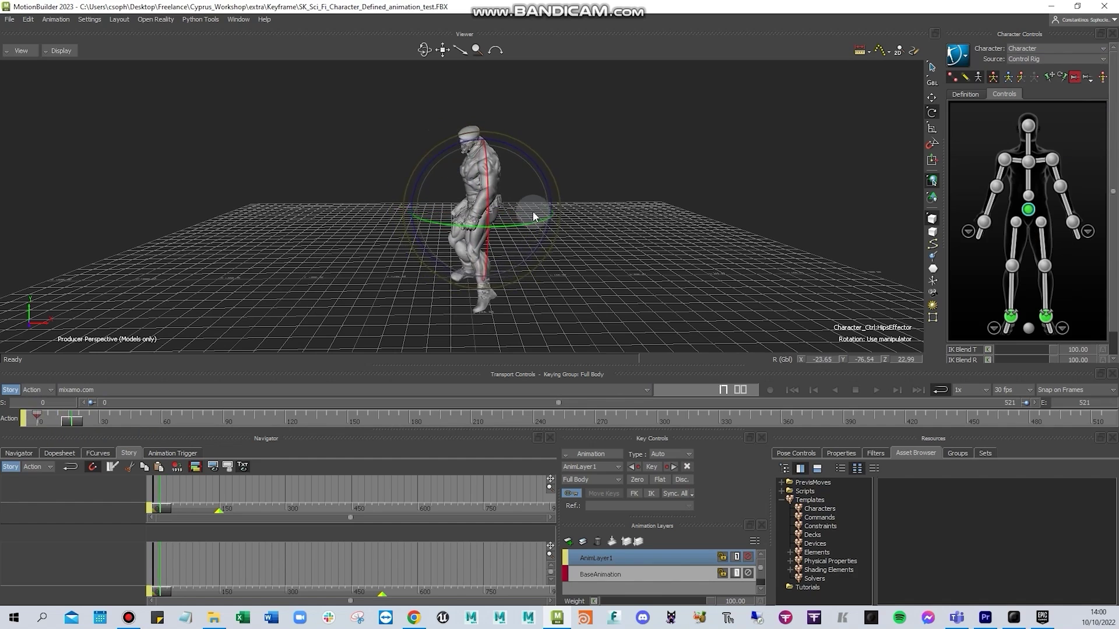
key("ctrl+space")
left_click(38, 416)
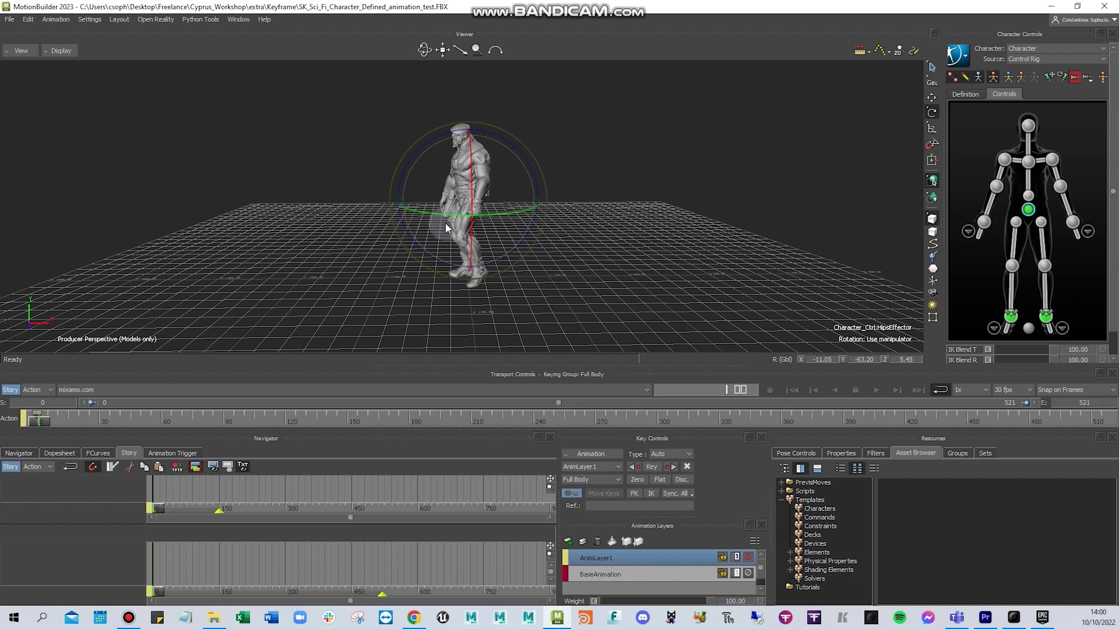
key("ctrl+space")
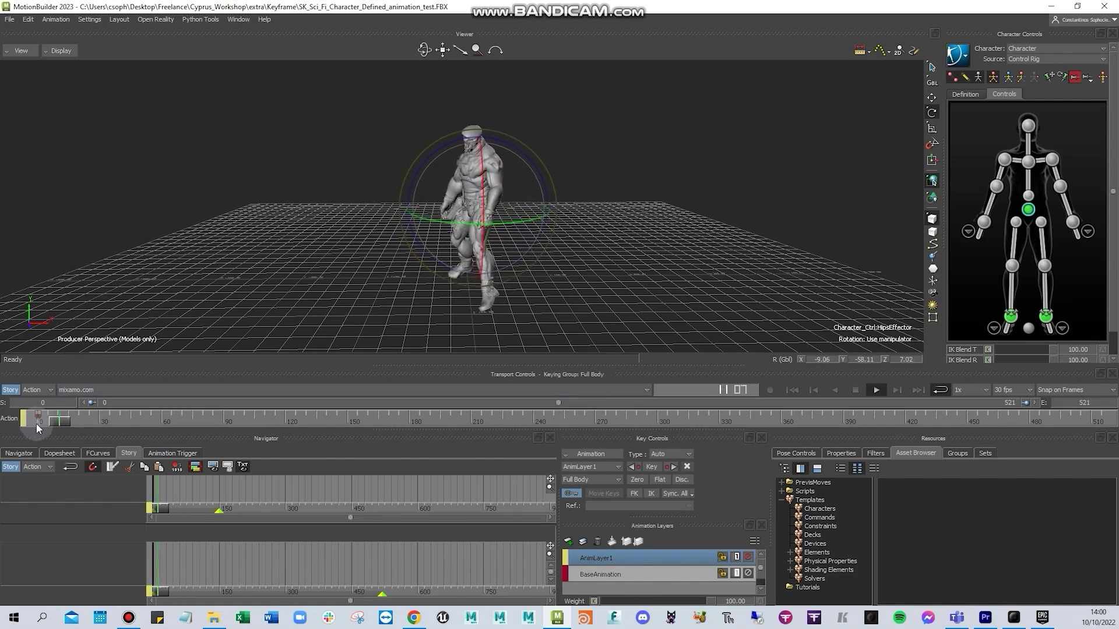
key("ctrl+space")
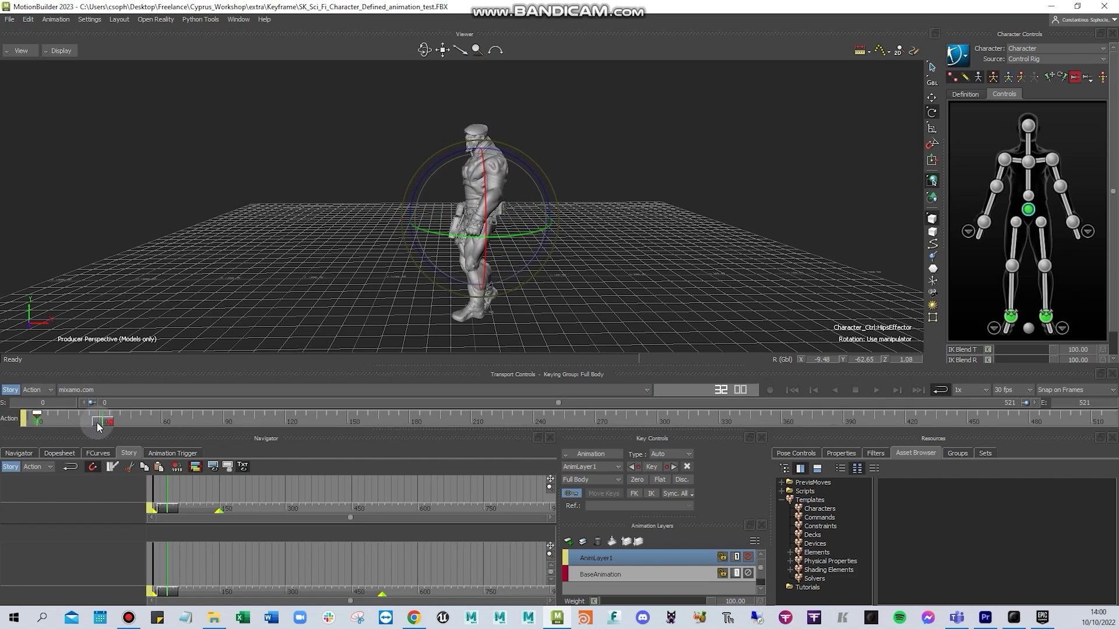
left_click(37, 420)
- Rotate the hips back at frame 0 so the character faces forward again
left_click(1049, 319)
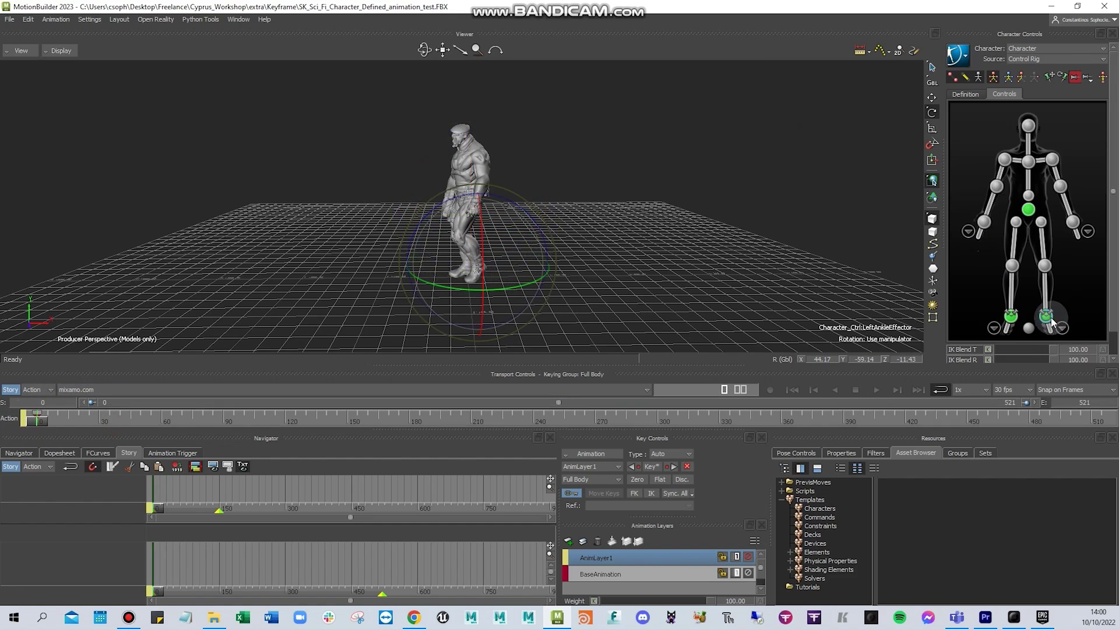
mouse_move(40, 428)
left_mouse_down()
mouse_move(88, 425)
mouse_move(38, 425)
left_mouse_up()
left_click(1028, 208)
left_click_drag(425, 212, 515, 219)
- Lower the hips to about 84 on Y and bend the chest forward to about 45° on X for a hunched pose
key("t")
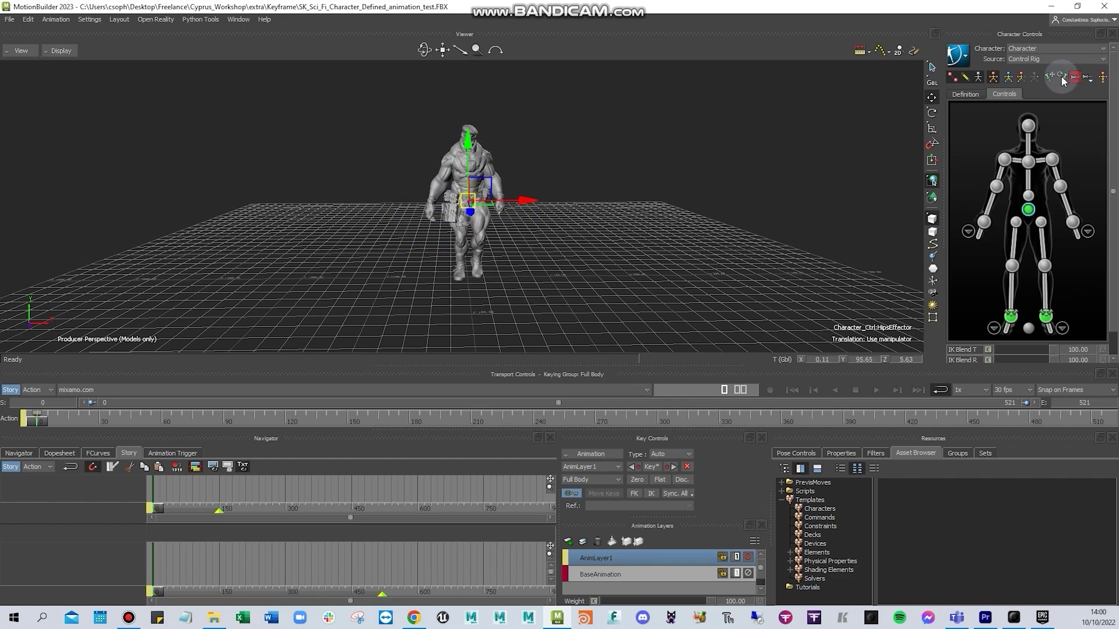
left_click_drag(479, 144, 958, 166)
key("r")
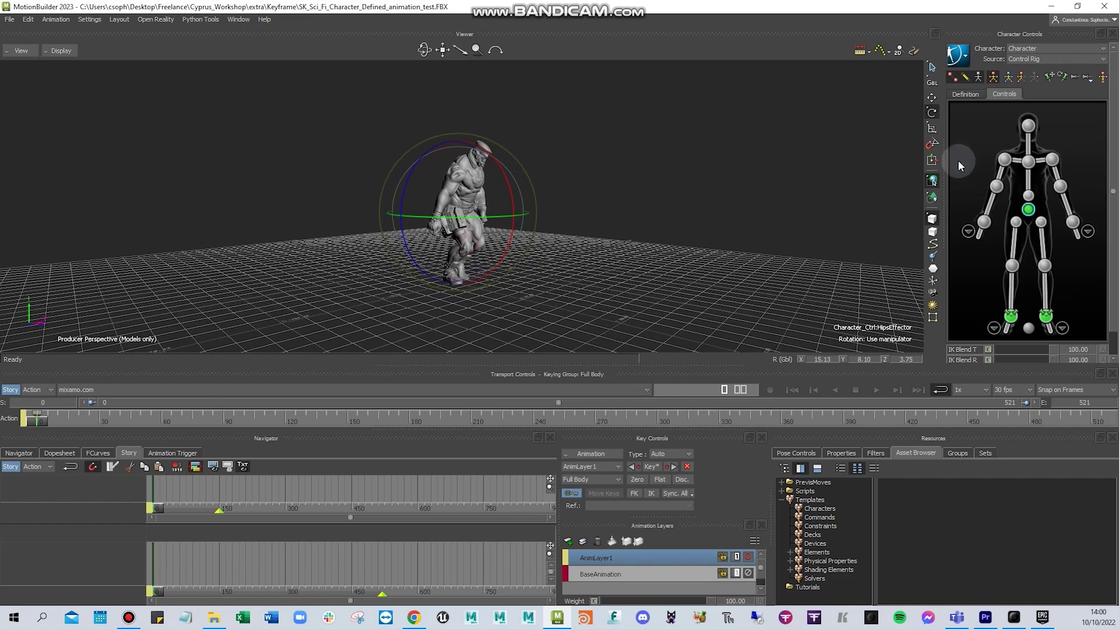
left_click(1028, 162)
left_click_drag(521, 125, 332, 207)
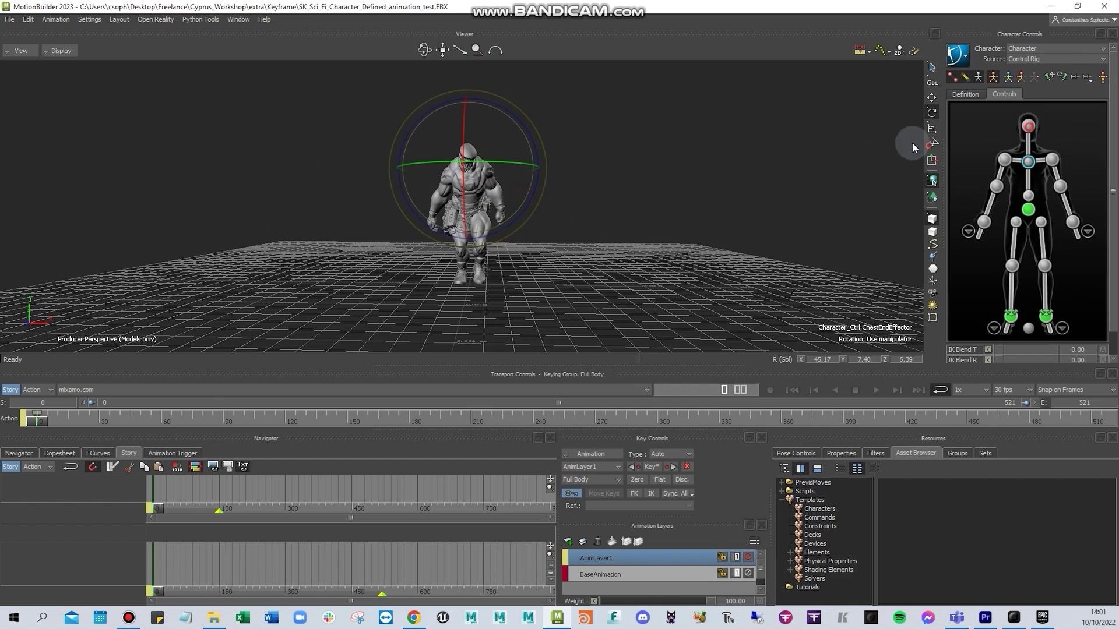
- Play the animation to review the hunched walk, and examine the pose from the side near the first frame
left_click(1028, 126)
scroll(499, 132, "up", 3)
key("ctrl+space")
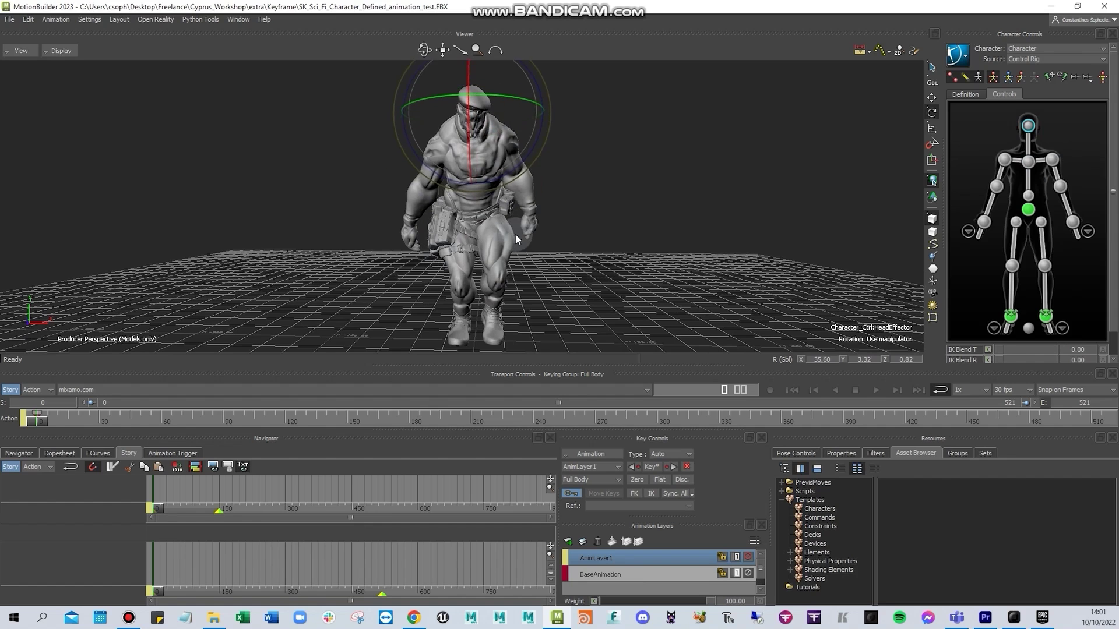
scroll(529, 230, "down", 3)
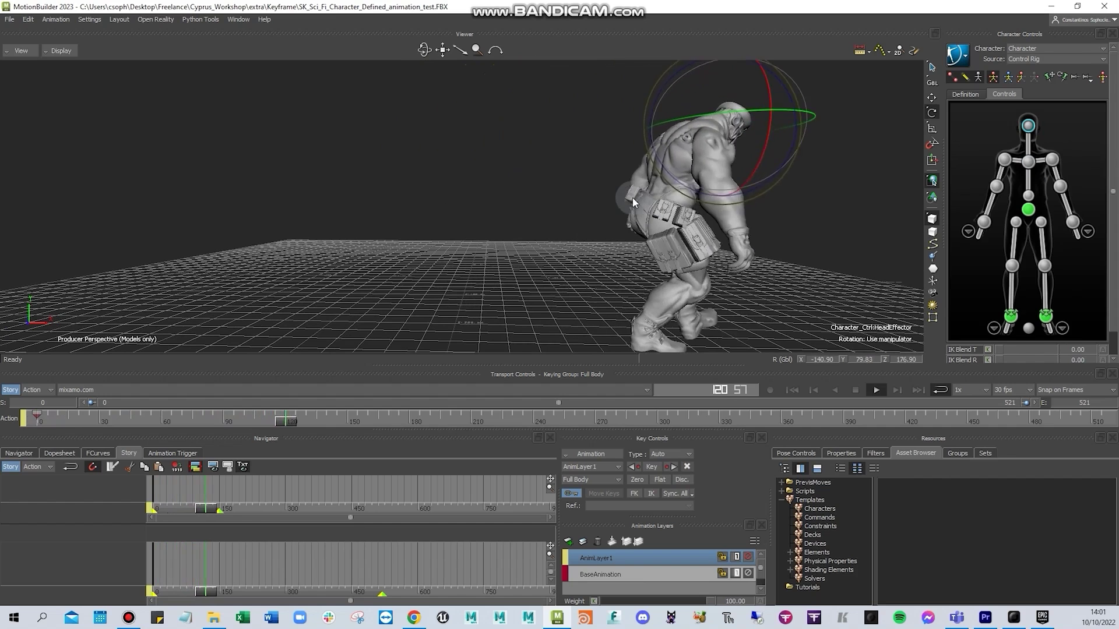
key("ctrl+space")
left_click(41, 416)
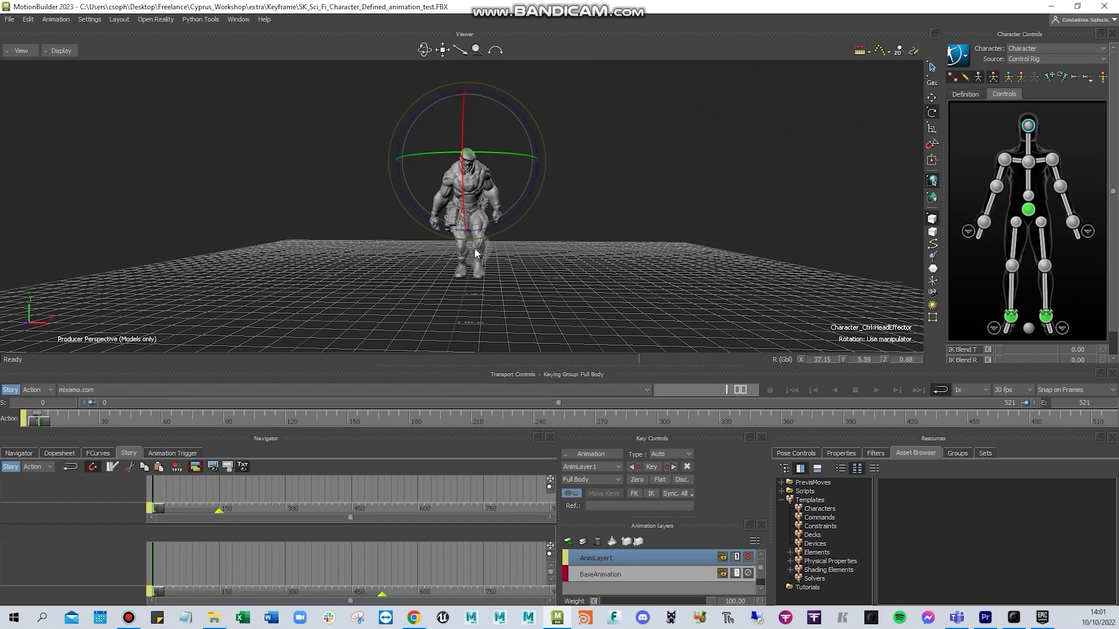
left_click_drag(474, 247, 558, 236, "ctrl+shift")
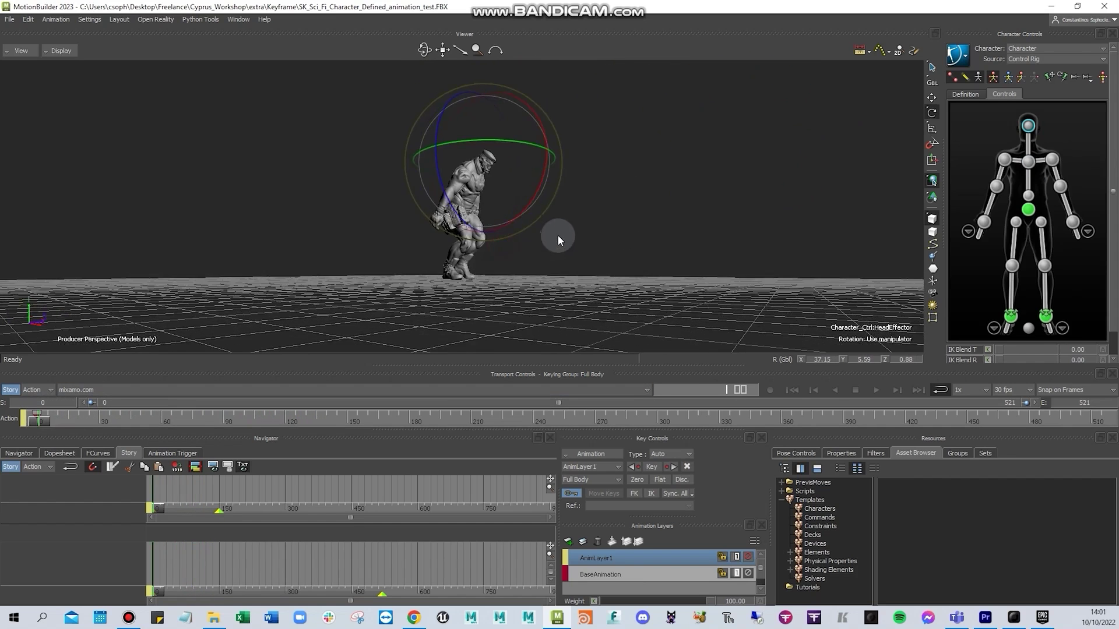
scroll(557, 235, "up", 3)
left_click(747, 556)
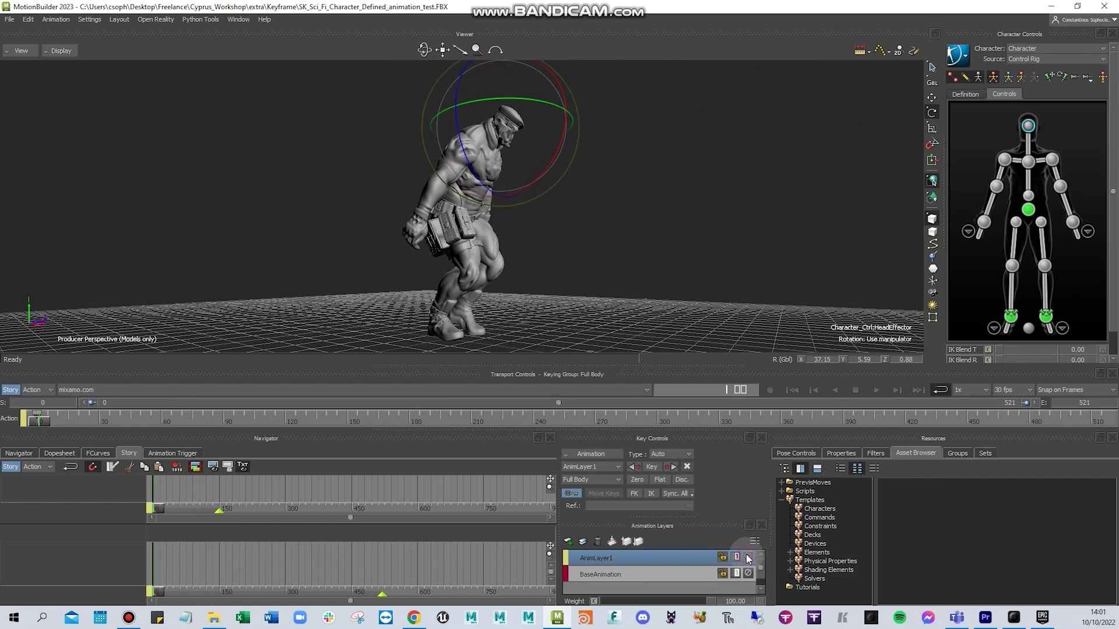
- Bend the upper body further forward at frame 0, rotating the upper spine to about 73° on X
left_click(508, 207)
left_click(1029, 195)
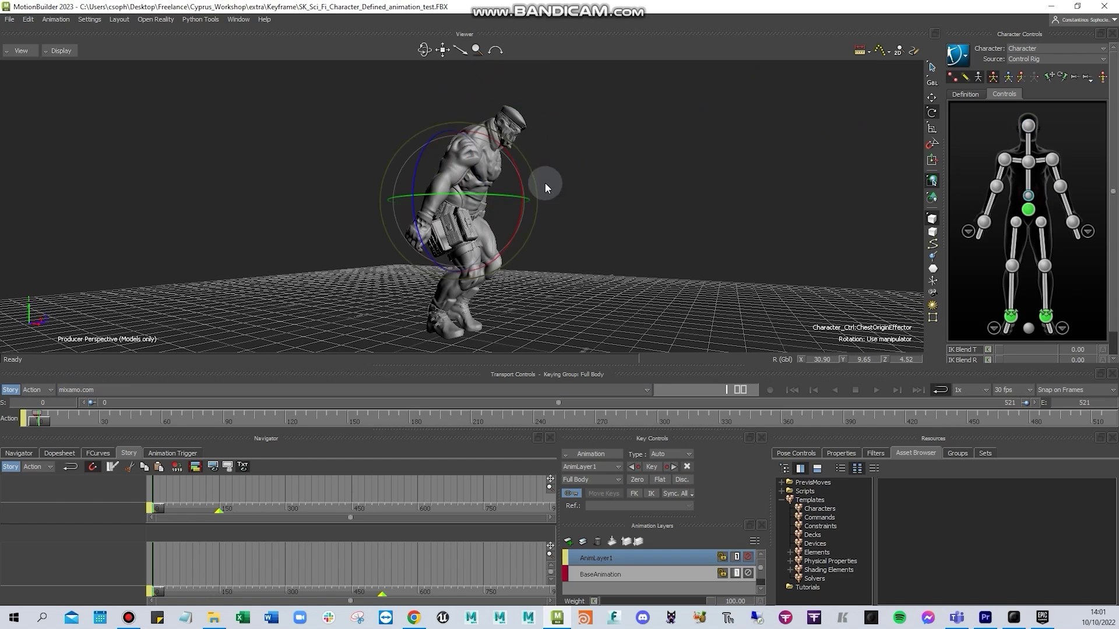
left_click_drag(505, 150, 541, 253)
key("ctrl+z")
left_click(1023, 162)
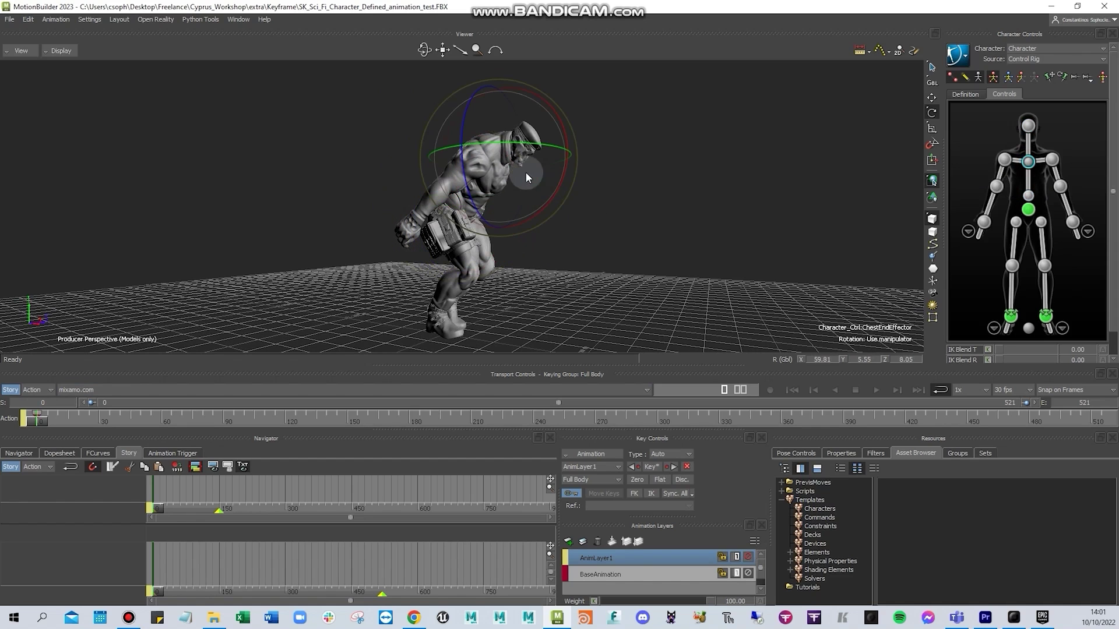
left_click(1029, 184)
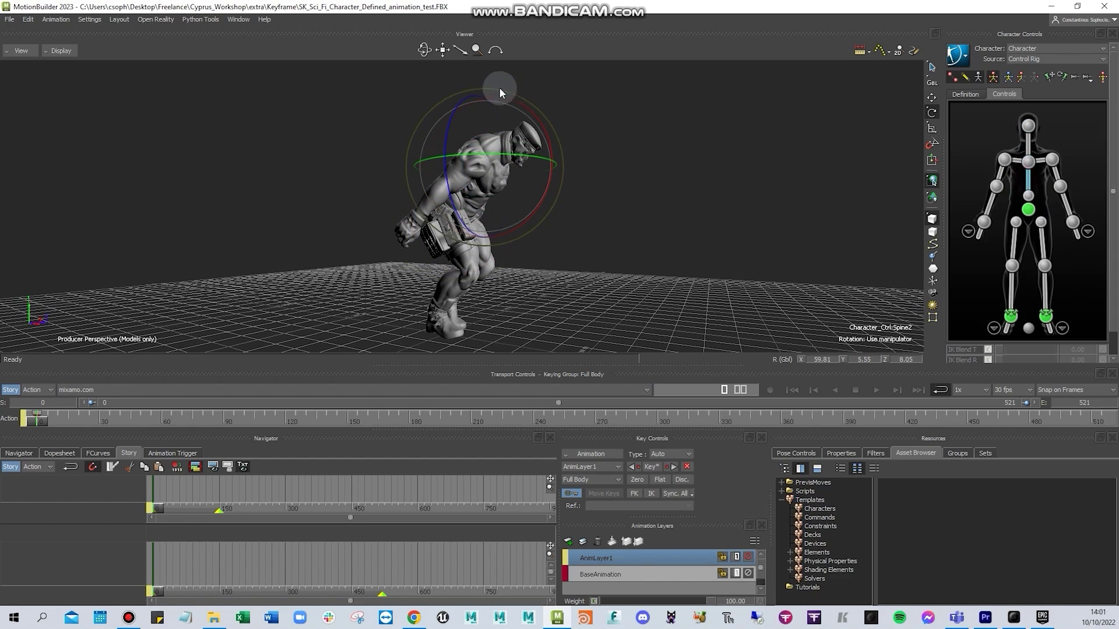
left_click_drag(536, 111, 564, 245)
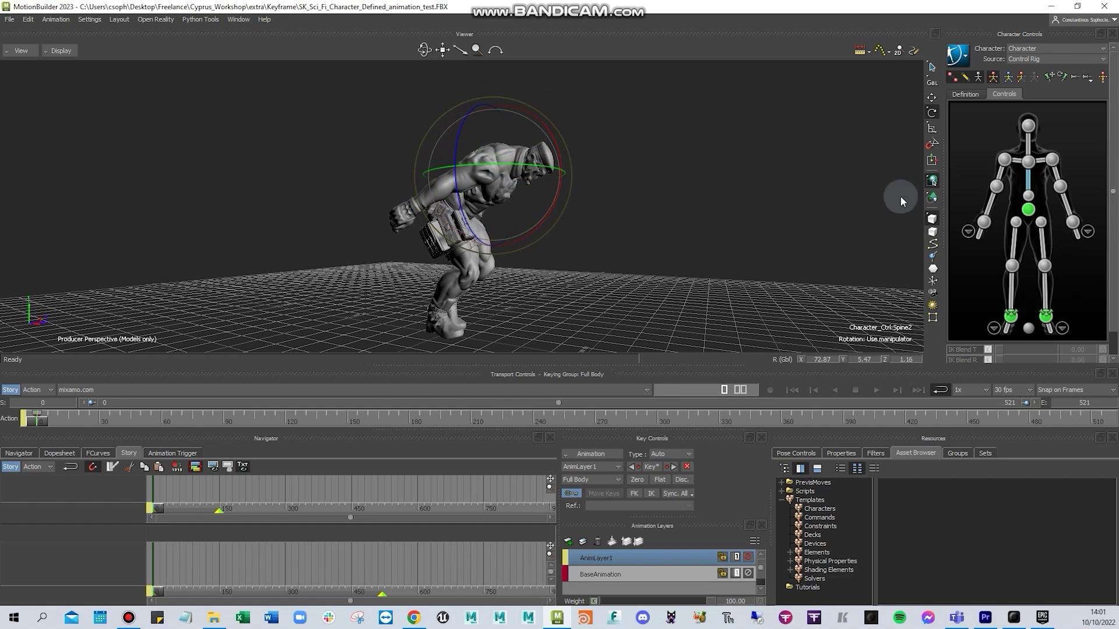
- Raise the hips at frame 0 to about 91 on Y
left_click(1021, 213)
left_click_drag(316, 217, 415, 201, "ctrl+shift")
key("t")
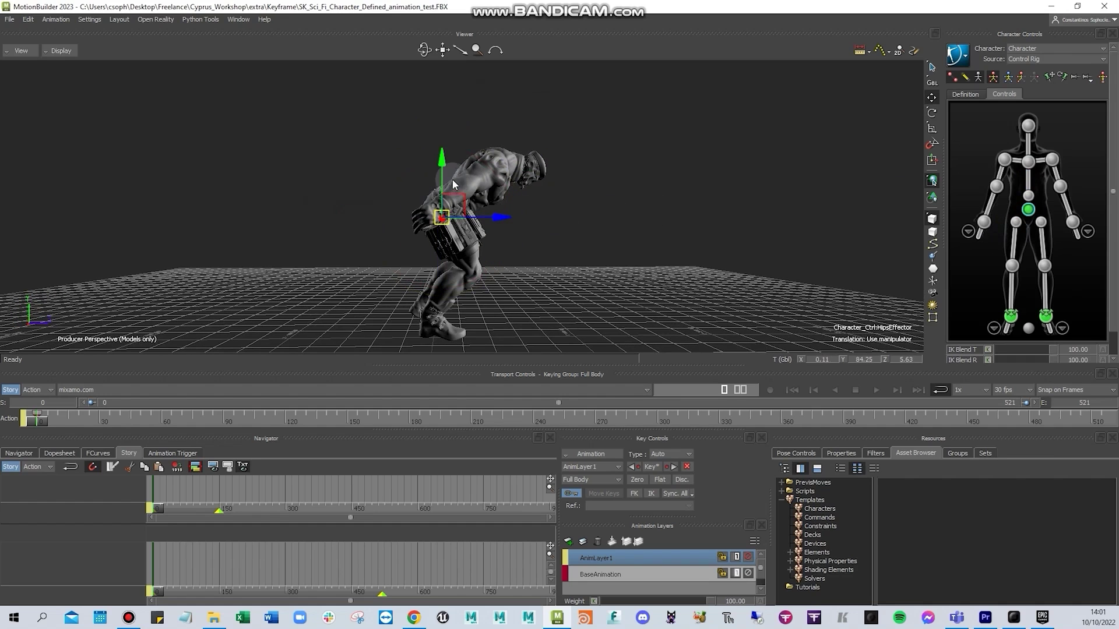
left_click_drag(444, 153, 440, 88)
- Play the animation to review the bent-over walk, and return to frame 2
left_click_drag(498, 208, 445, 208, "ctrl+shift")
key("ctrl+space")
left_click_drag(599, 260, 550, 254, "ctrl+shift")
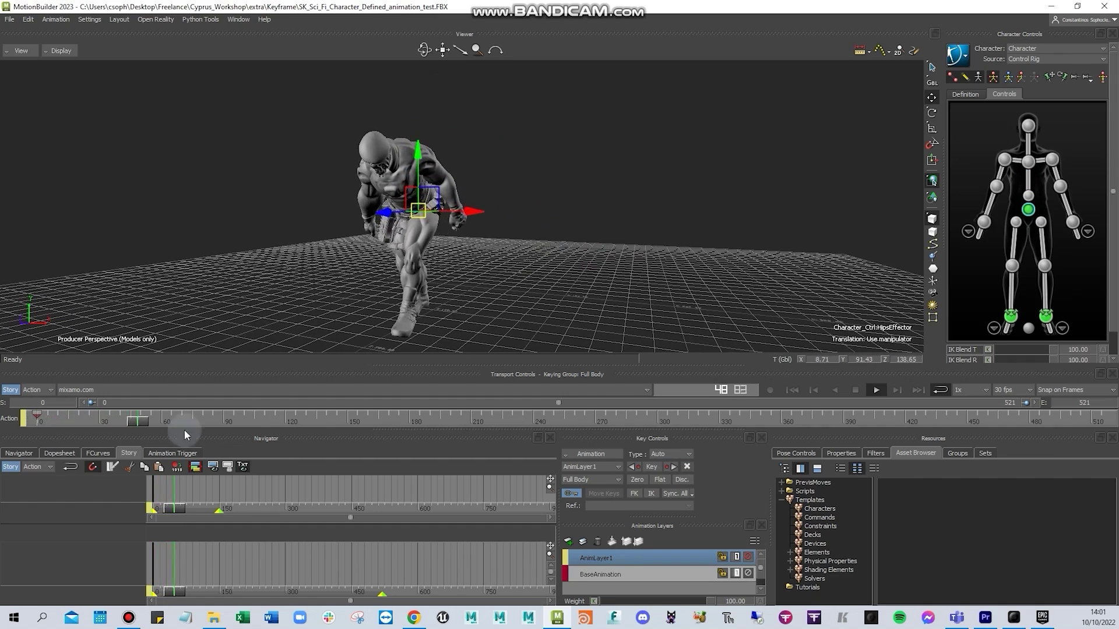
key("ctrl+space")
left_click(31, 420)
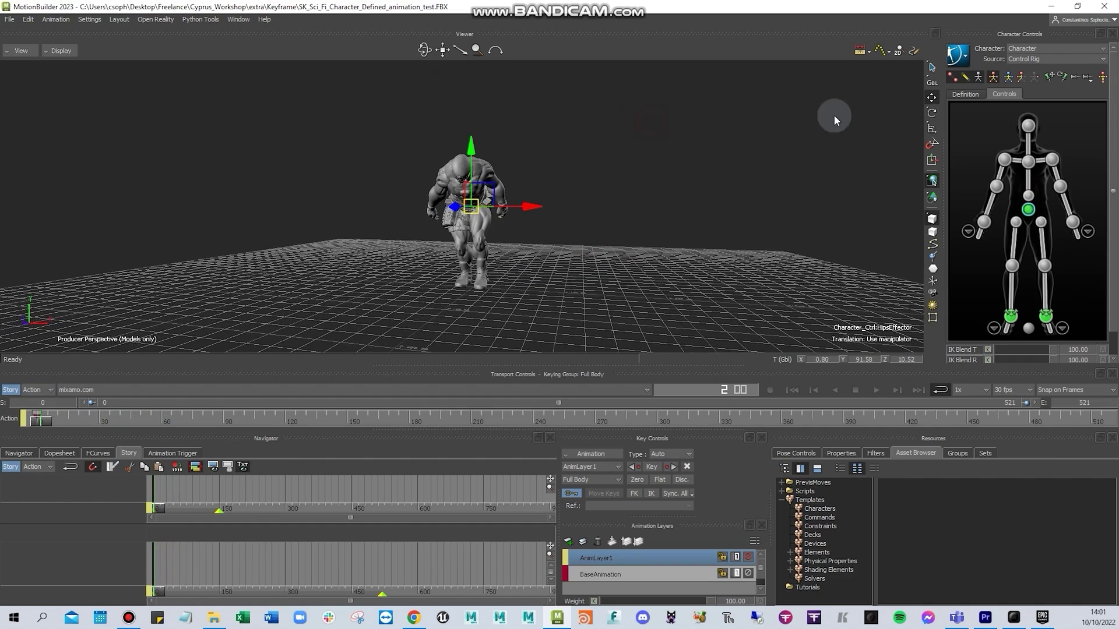
- Rotate the head upward at frame 2 so the character looks ahead, and play the animation to check it
left_click(1029, 130)
key("r")
scroll(460, 139, "up", 3)
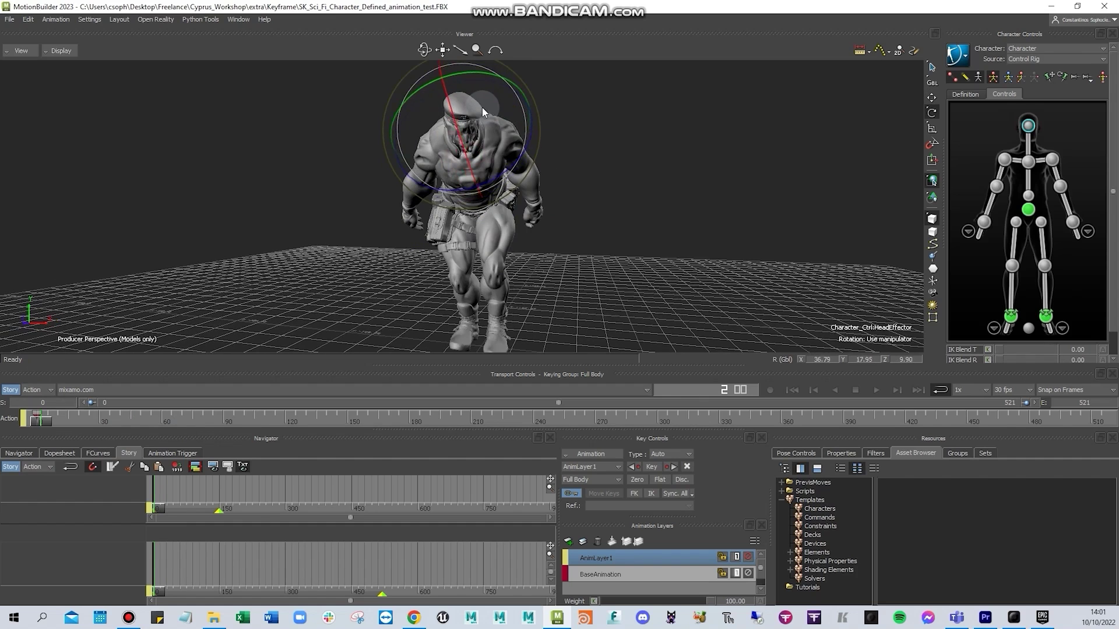
left_click_drag(482, 108, 473, 106)
key("ctrl+space")
key("ctrl+space")
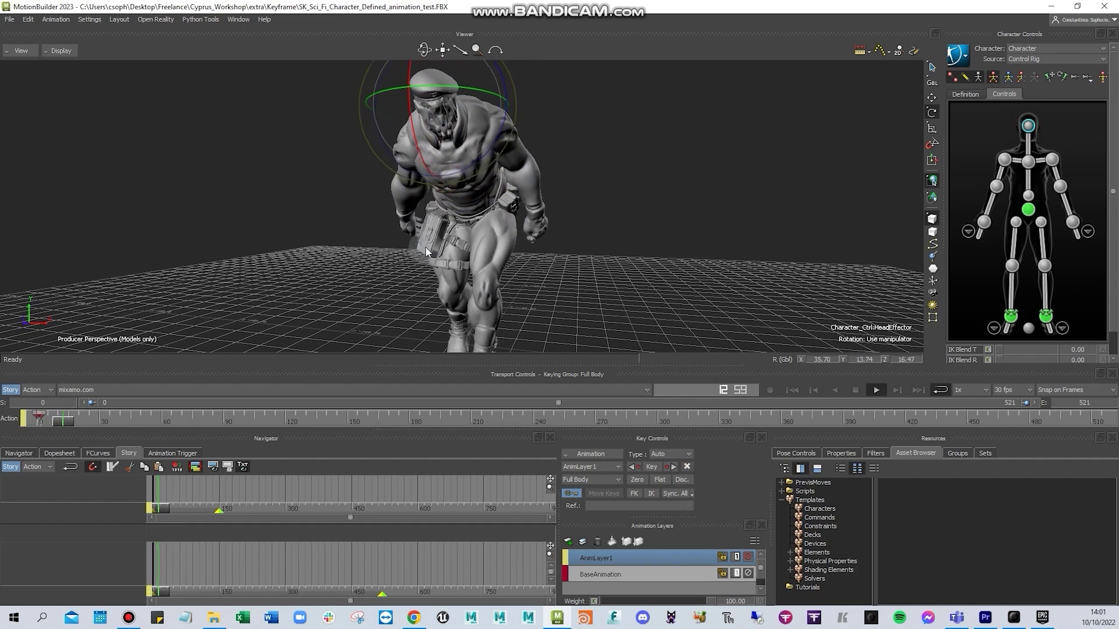
- Play the bent-over walk to review the head change, and return to frame -3
key("ctrl+space")
key("ctrl+space")
left_click(36, 416)
scroll(547, 195, "down", 3)
key("ctrl+space")
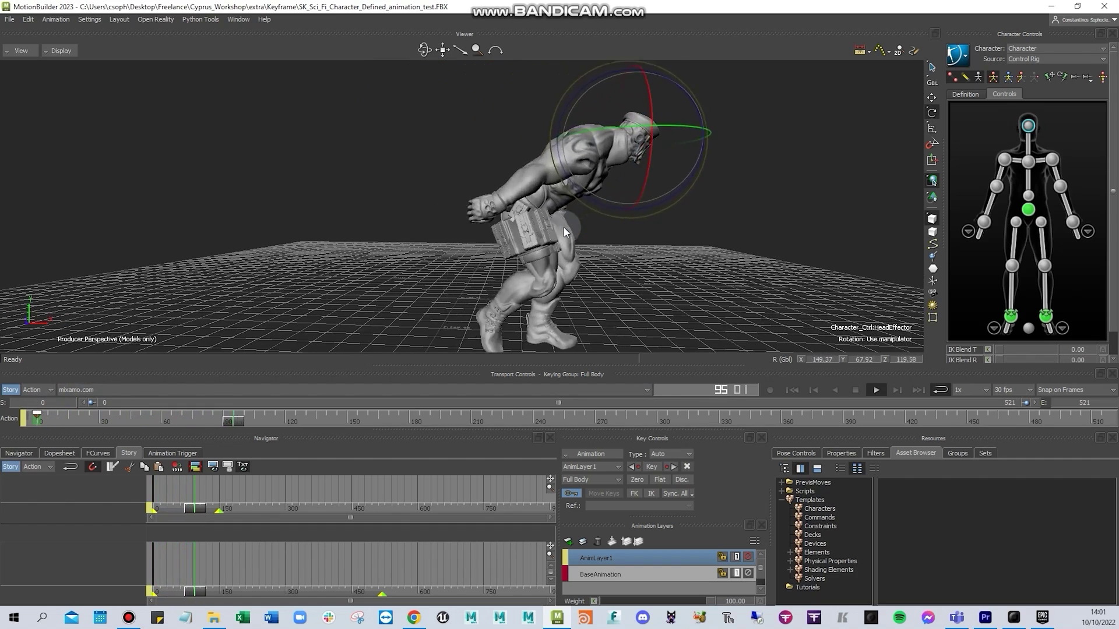
key("ctrl+space")
left_click(37, 415)
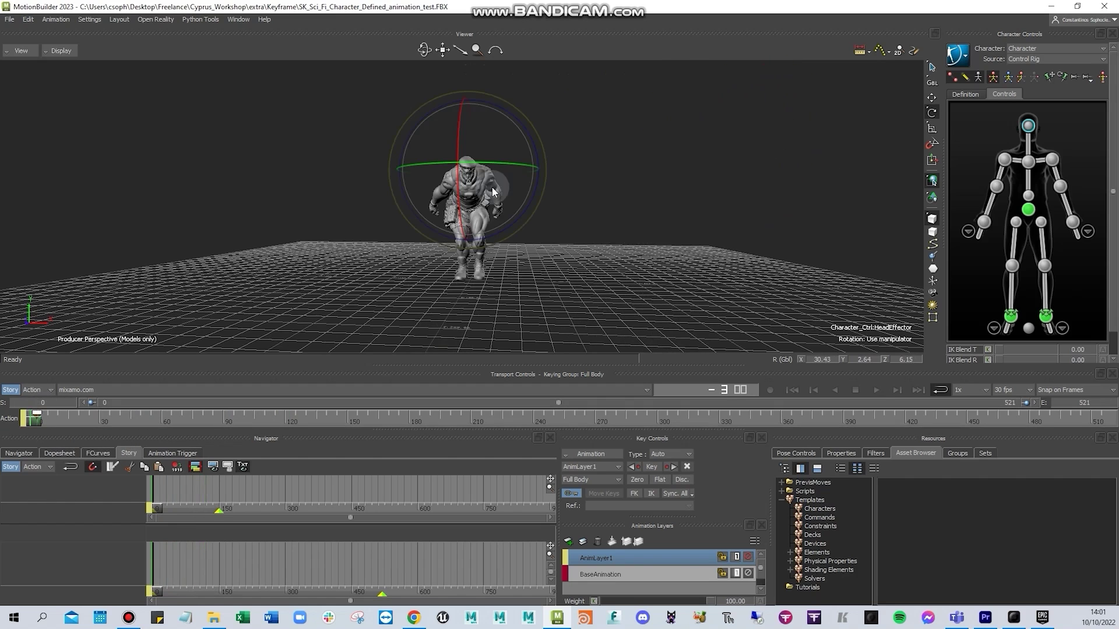
- Mute and unmute AnimLayer1 to compare it with the original walk, and delete that layer
left_click(667, 177)
left_click(701, 198)
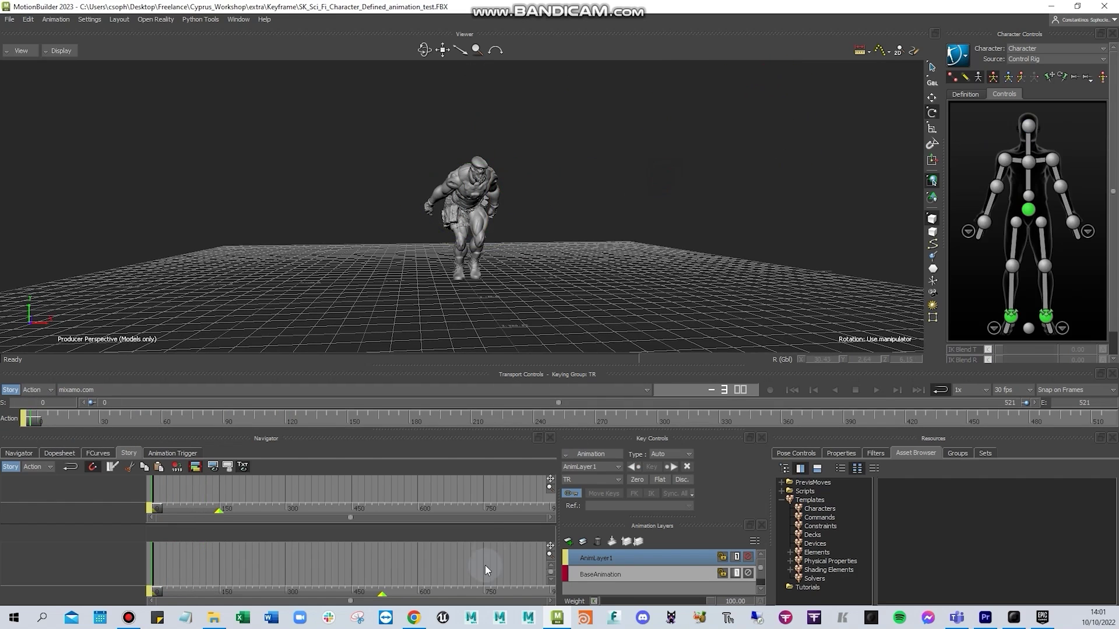
left_click(748, 557)
left_click(748, 557)
left_click(748, 557)
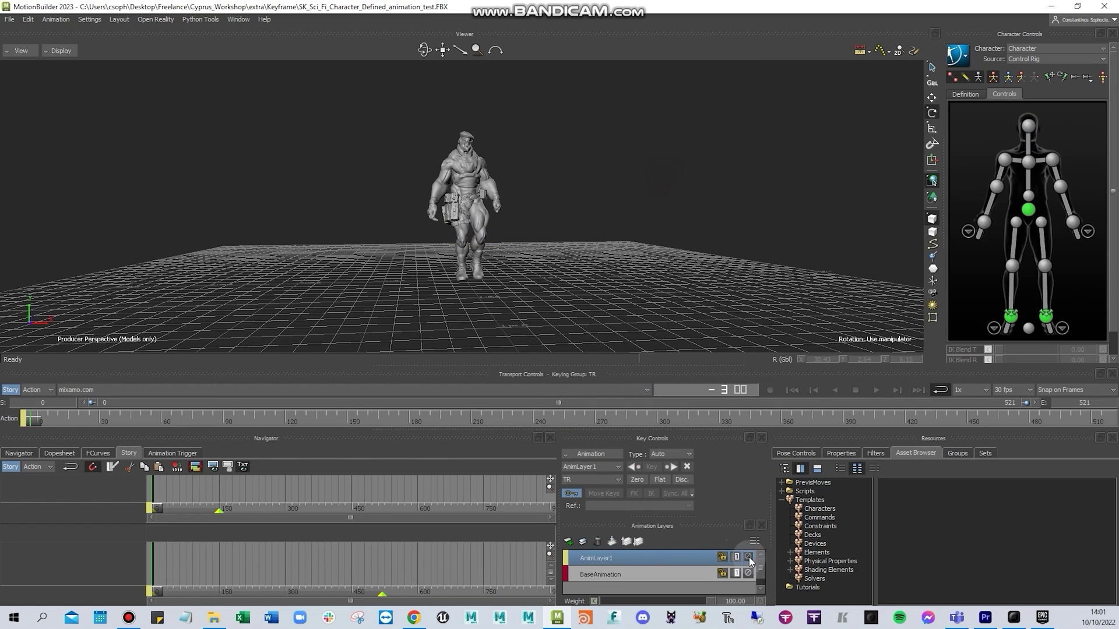
left_click(597, 541)
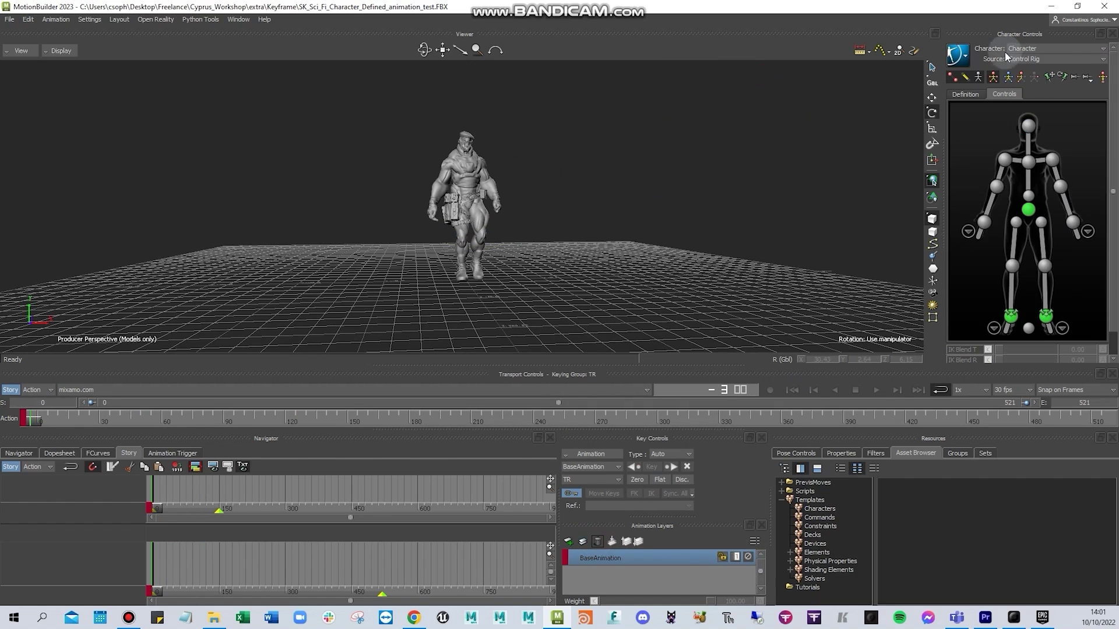
- Add a new animation layer and raise the right wrist outward from the body in Body Parts mode, and go to frame 0
left_click(983, 228)
left_click(569, 542)
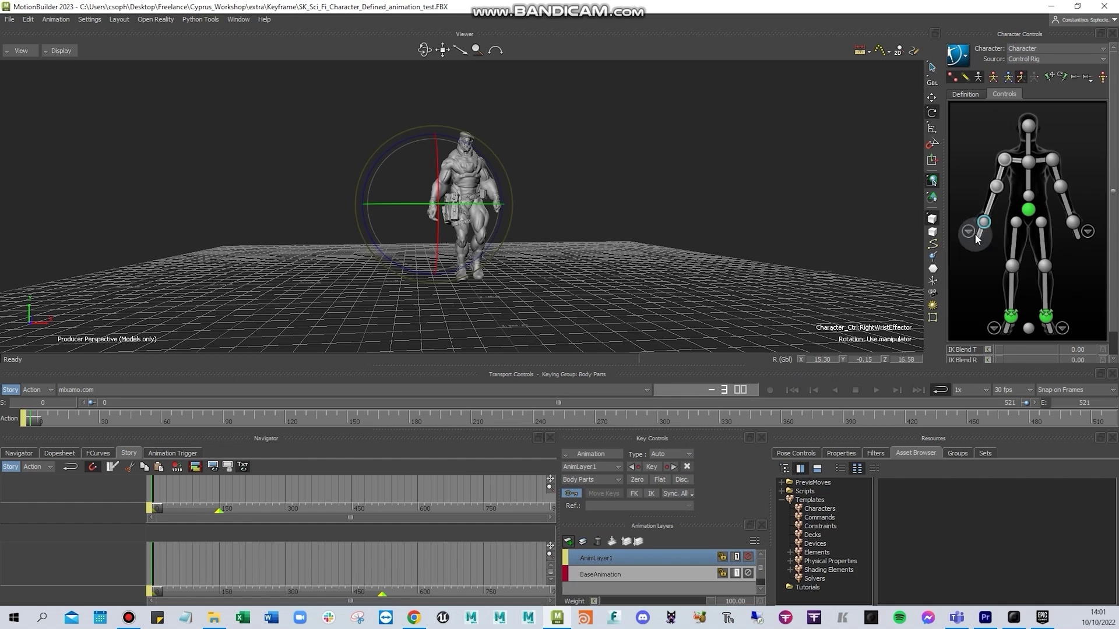
scroll(441, 193, "up", 6)
key("t")
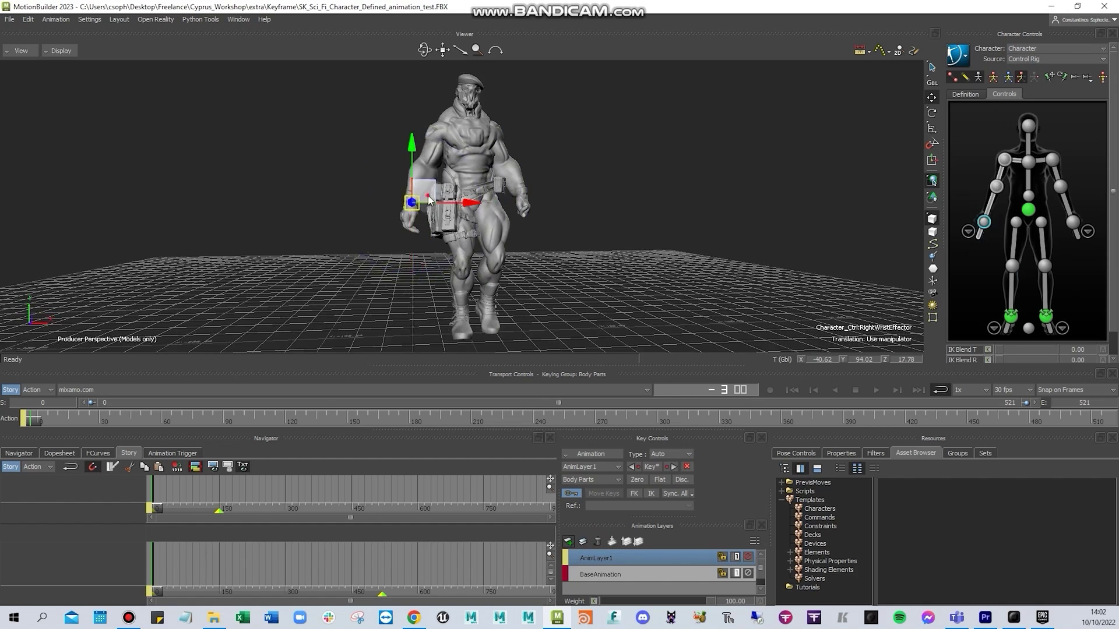
scroll(434, 198, "down", 1)
left_click_drag(425, 206, 391, 170)
key("r")
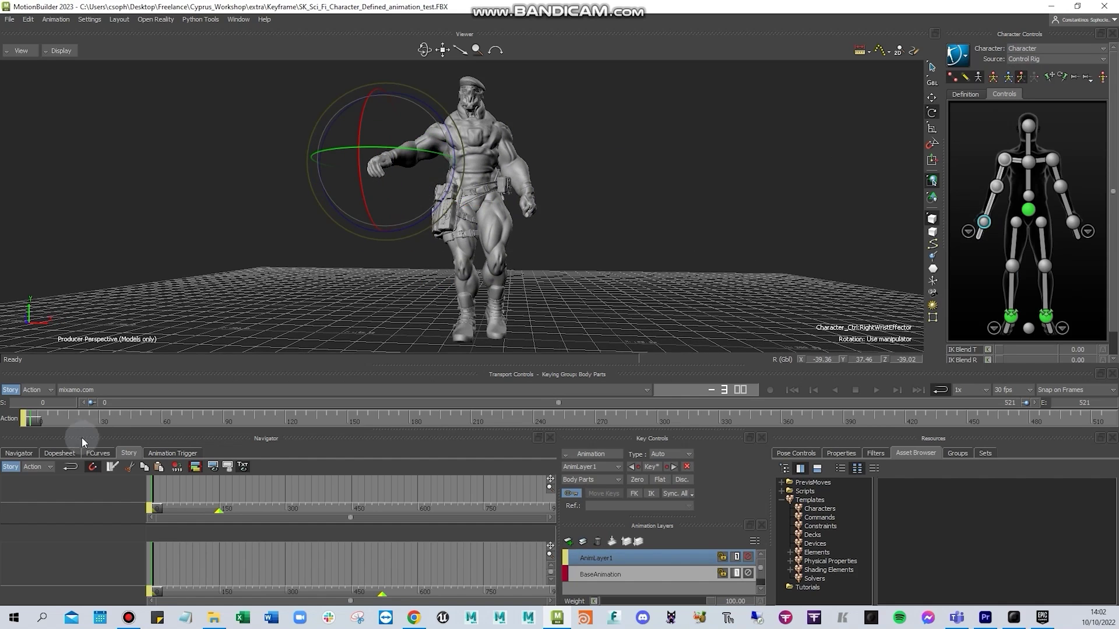
left_click(36, 419)
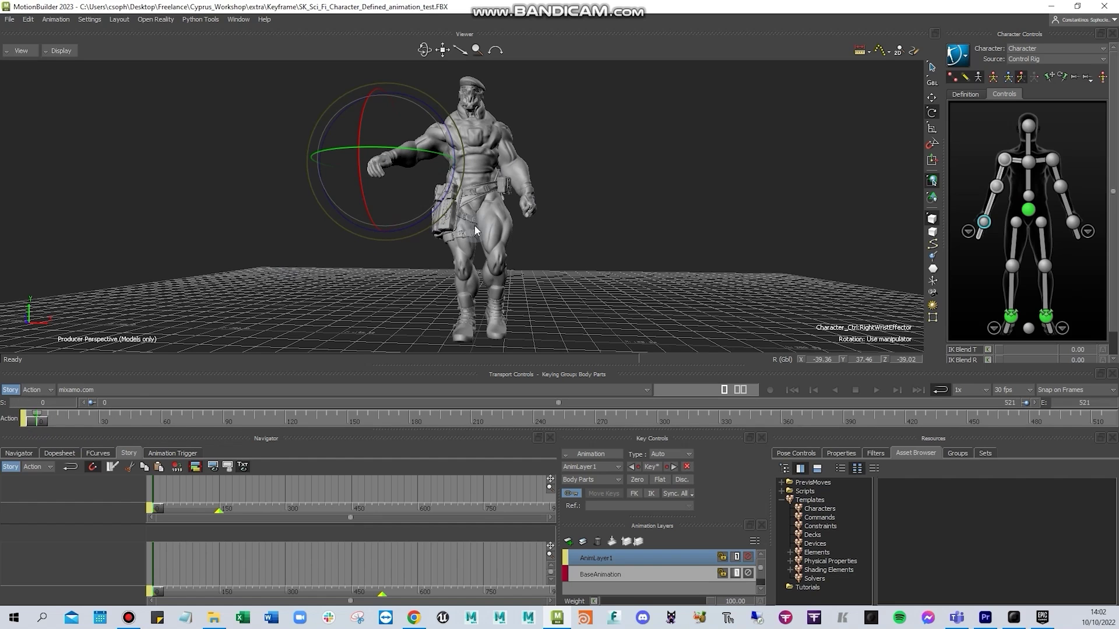
- Play the walk with the raised right arm, viewing it from several angles, and return to frame 0
key("ctrl+space")
scroll(590, 215, "down", 3)
left_click(635, 205)
left_click_drag(550, 208, 575, 213, "ctrl+shift")
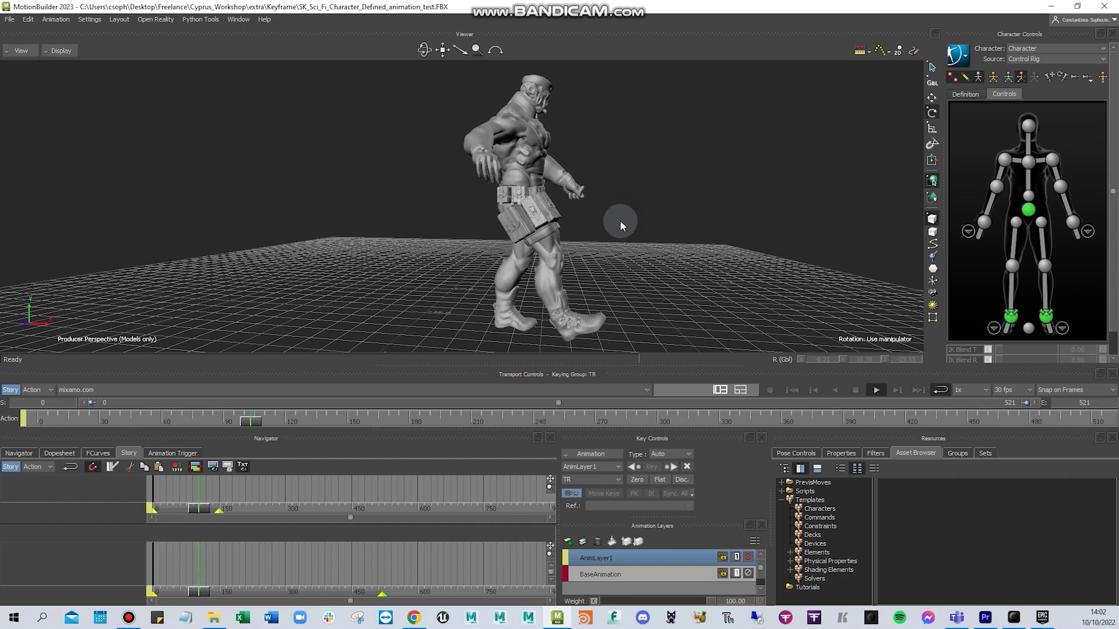
left_click(38, 420)
left_click_drag(41, 424, 34, 424)
left_click_drag(573, 216, 527, 210, "ctrl+shift")
scroll(595, 215, "up", 3)
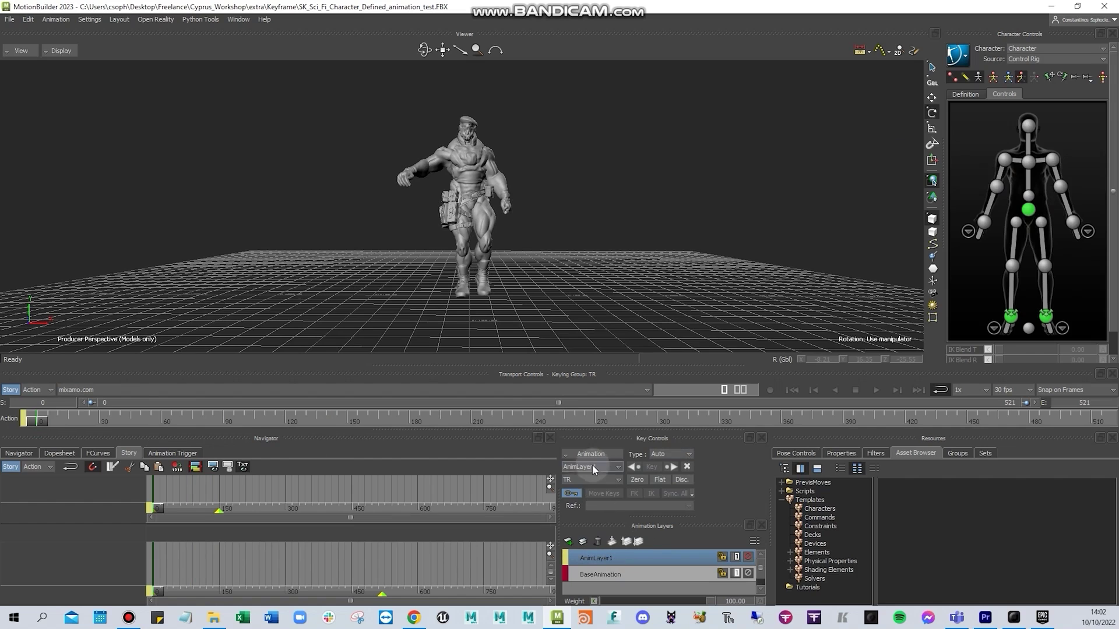
- Raise the left wrist outward on AnimLayer1 at frame 0, to about 130 on Y
left_click(607, 576)
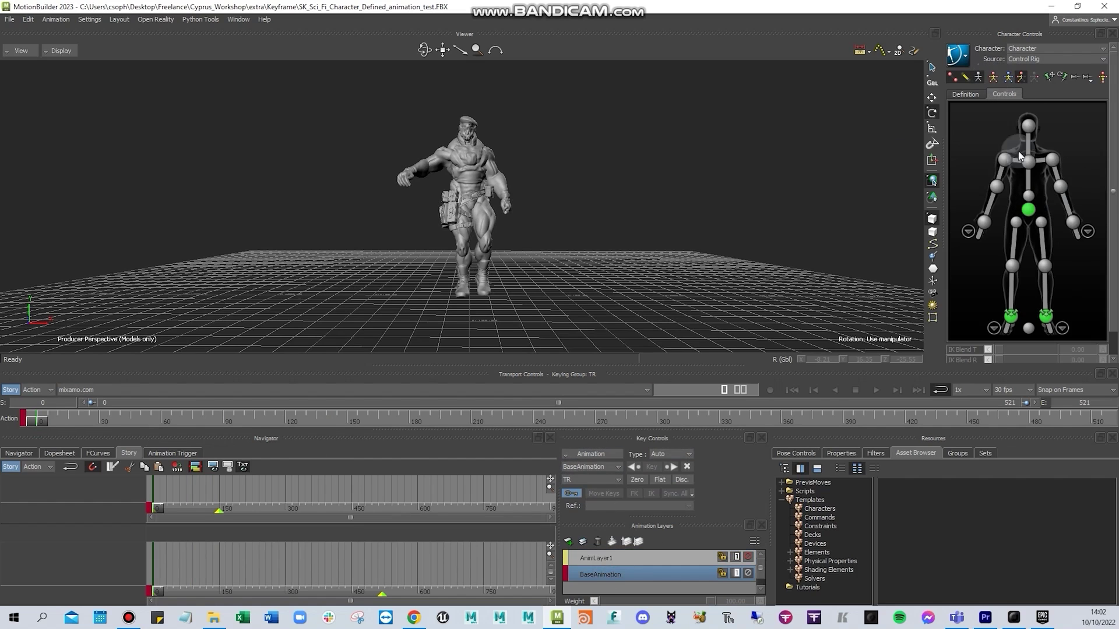
left_click(1076, 223)
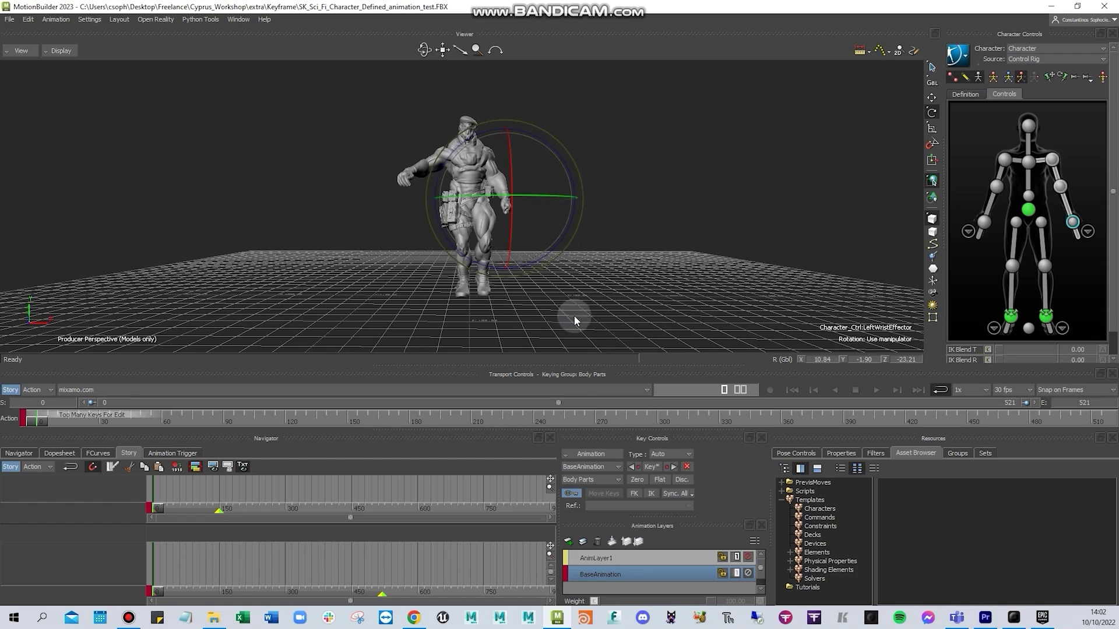
left_click(589, 558)
key("t")
left_click_drag(508, 197, 528, 163)
key("r")
key("t")
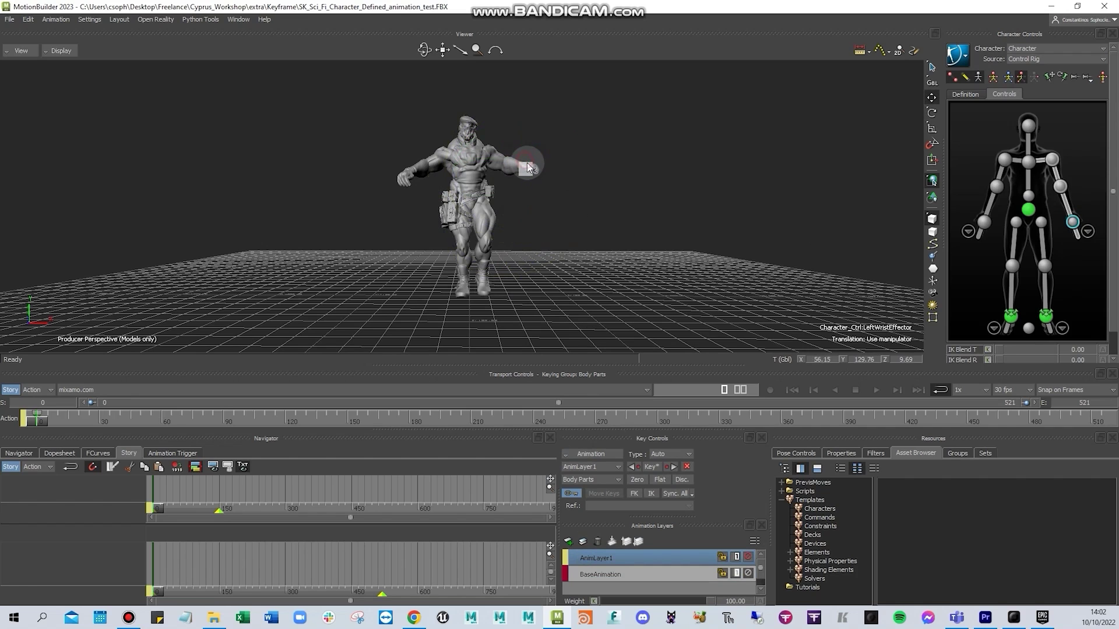
- Play the walk with both arms raised, and return to frame 0
key("space")
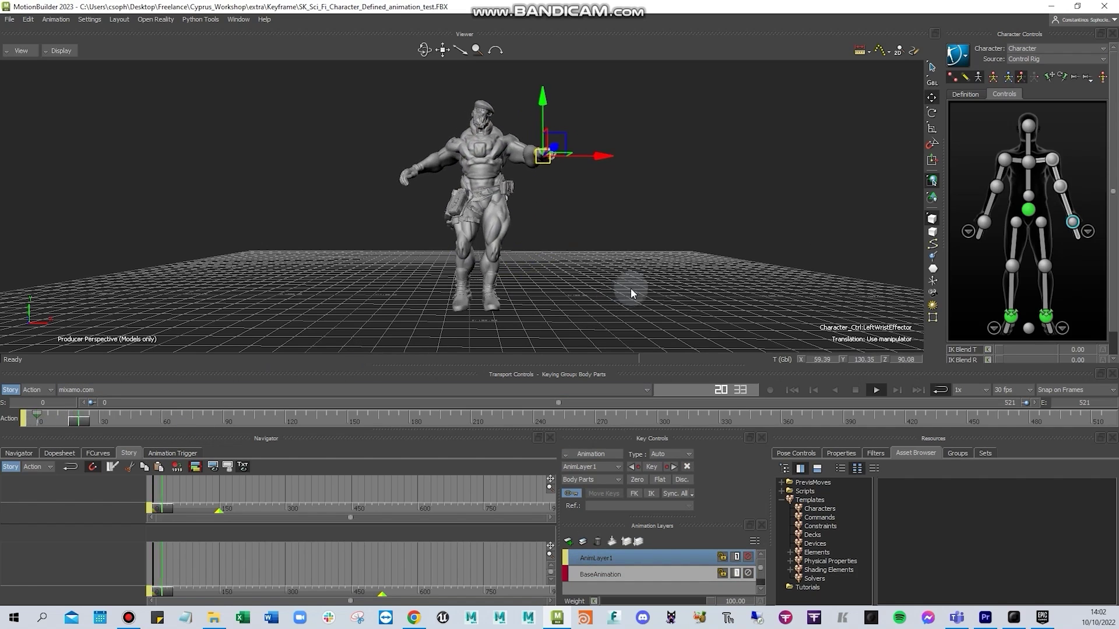
key("space")
left_click(36, 418)
left_click(705, 167)
- Switch to Full Body keying, select the hips and plot all properties onto BaseAnimation after choosing the plot rate
left_click(992, 77)
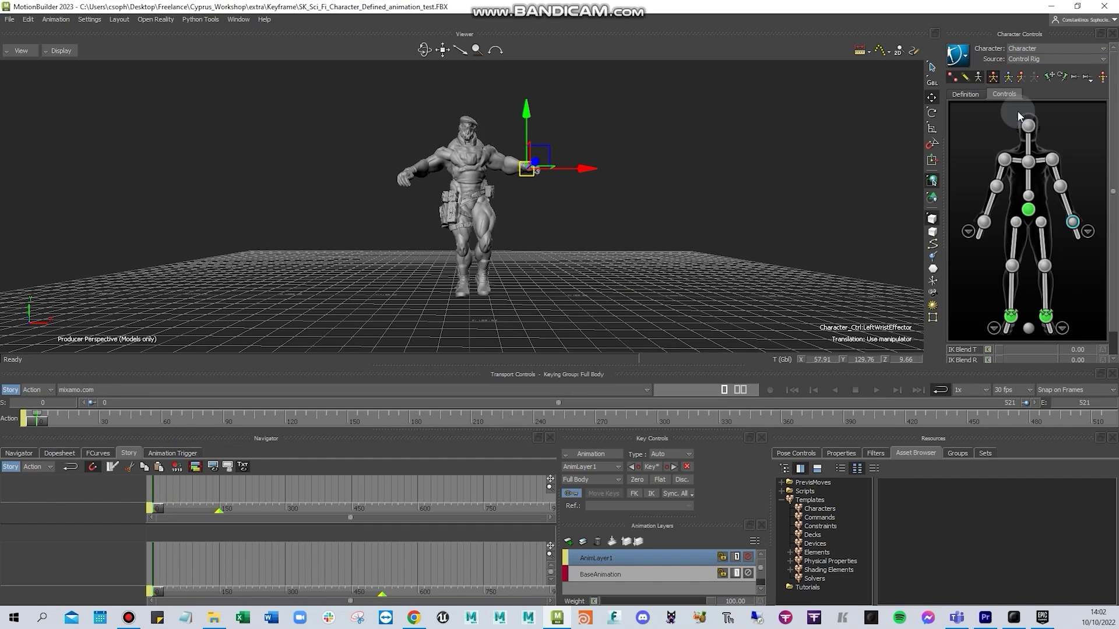
left_click(1028, 209)
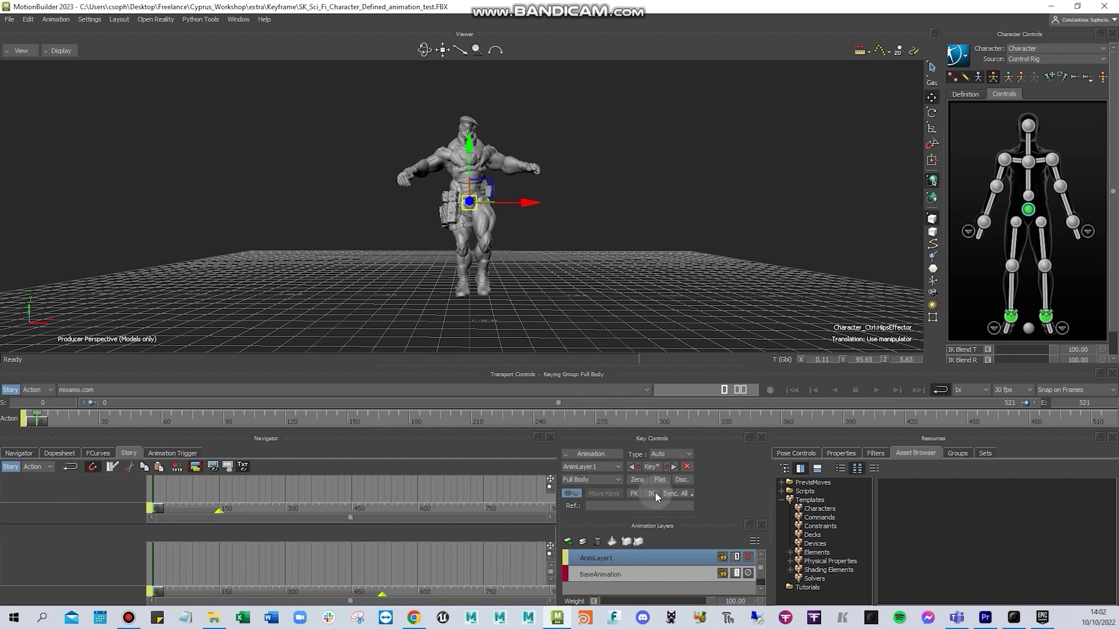
left_click(600, 574)
left_click(578, 454)
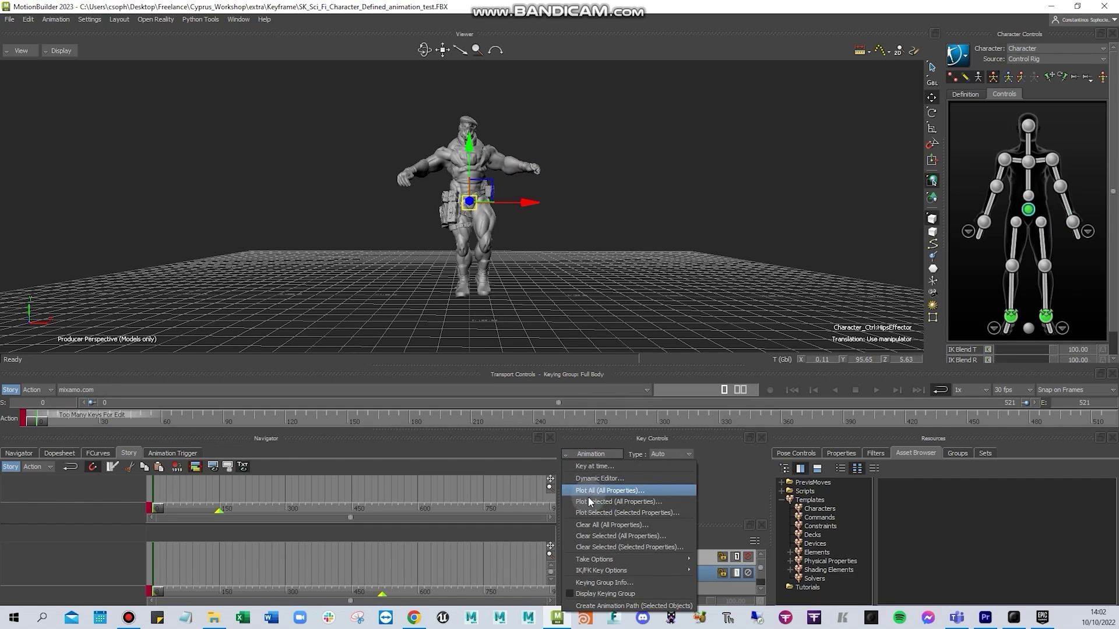
left_click(639, 508)
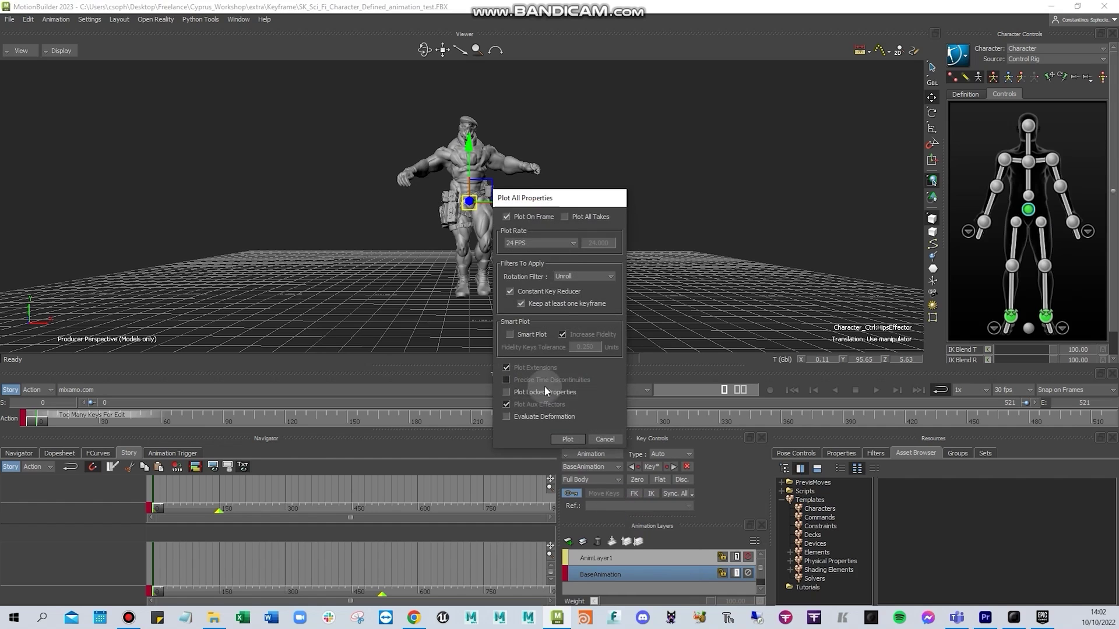
left_click(561, 241)
left_click(524, 298)
left_click(563, 439)
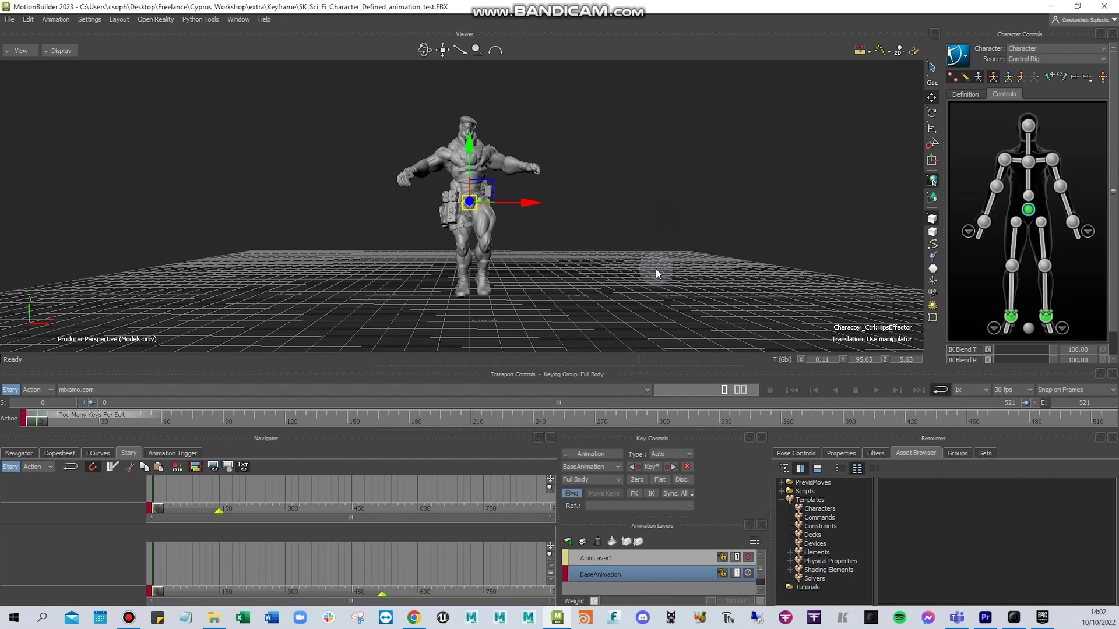
- Delete AnimLayer1, play the plotted base animation to check the raised arms, and return to frame 0
left_click(606, 559)
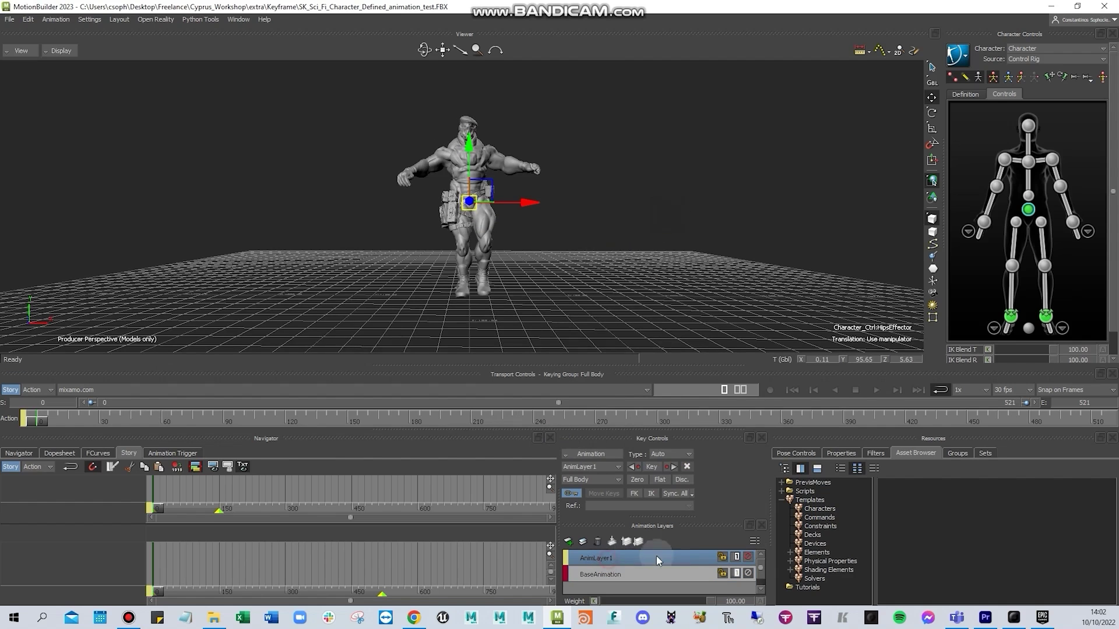
left_click(599, 542)
key("space")
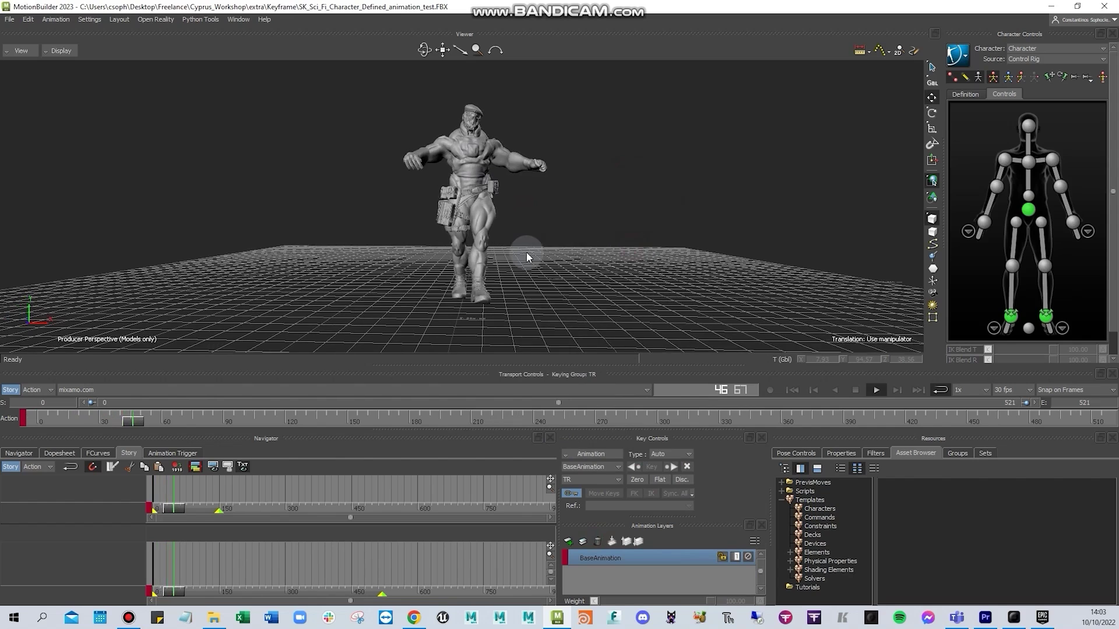
left_click_drag(528, 253, 606, 250, "ctrl+shift")
key("space")
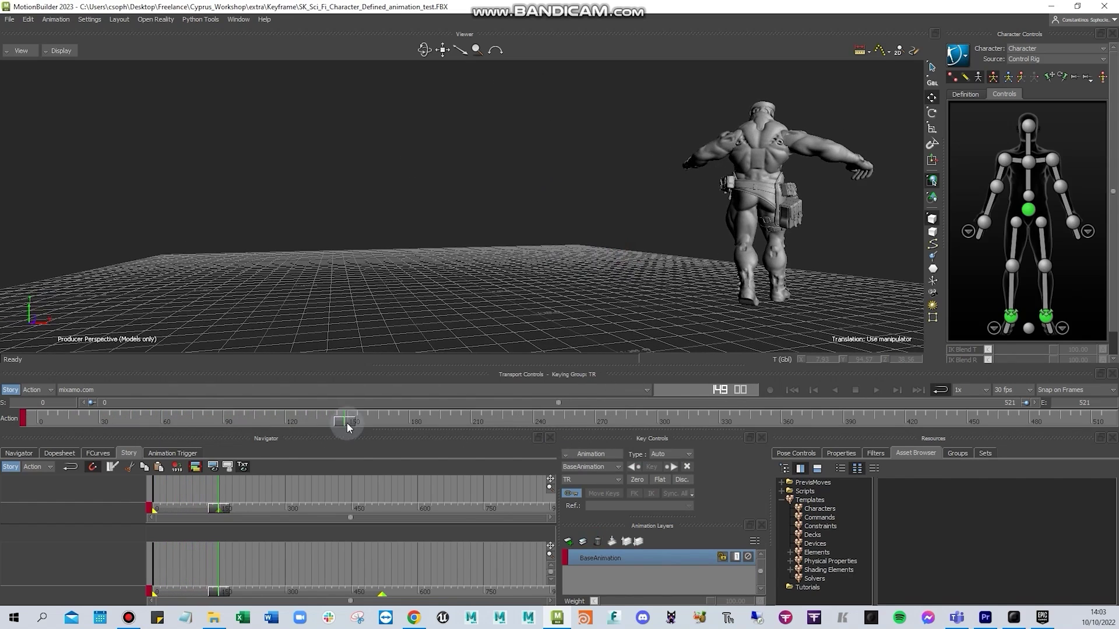
left_click_drag(348, 422, 109, 415)
- Add a new animation layer for the hips, key the start at frame 0 and lower the hips at frame 49
left_click(1027, 208)
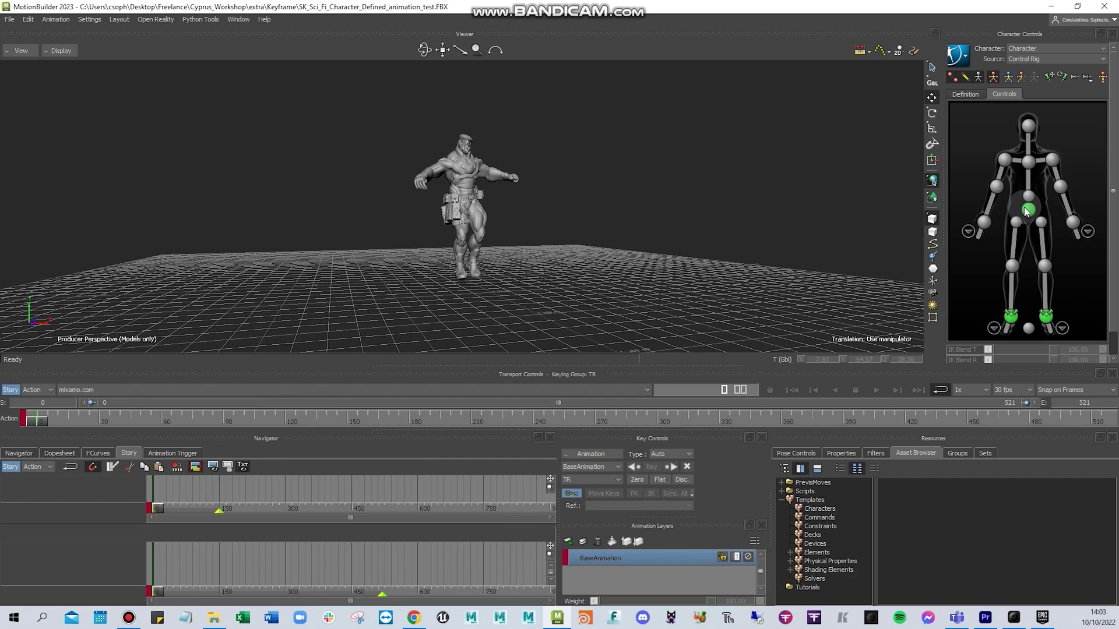
left_click_drag(535, 135, 709, 162)
left_click(575, 544)
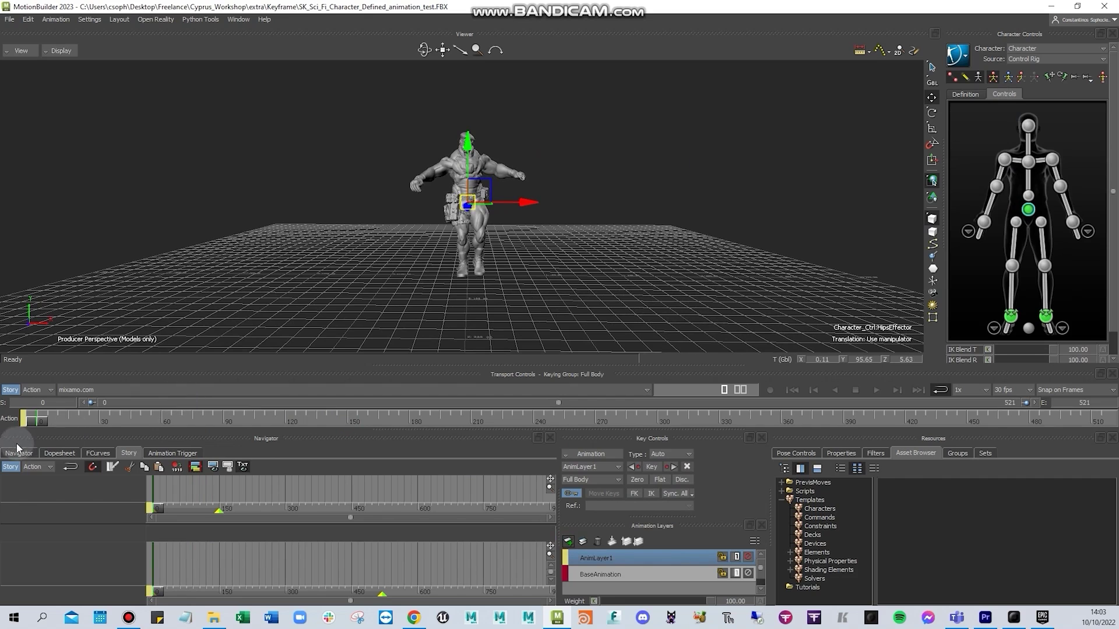
left_click_drag(37, 424, 141, 420)
left_click_drag(476, 154, 473, 361)
- Set a zero key for the hips at frame 96, and play from frame 0 to check the crouch
left_click_drag(151, 421, 234, 421)
left_click_drag(525, 227, 623, 253, "ctrl+shift")
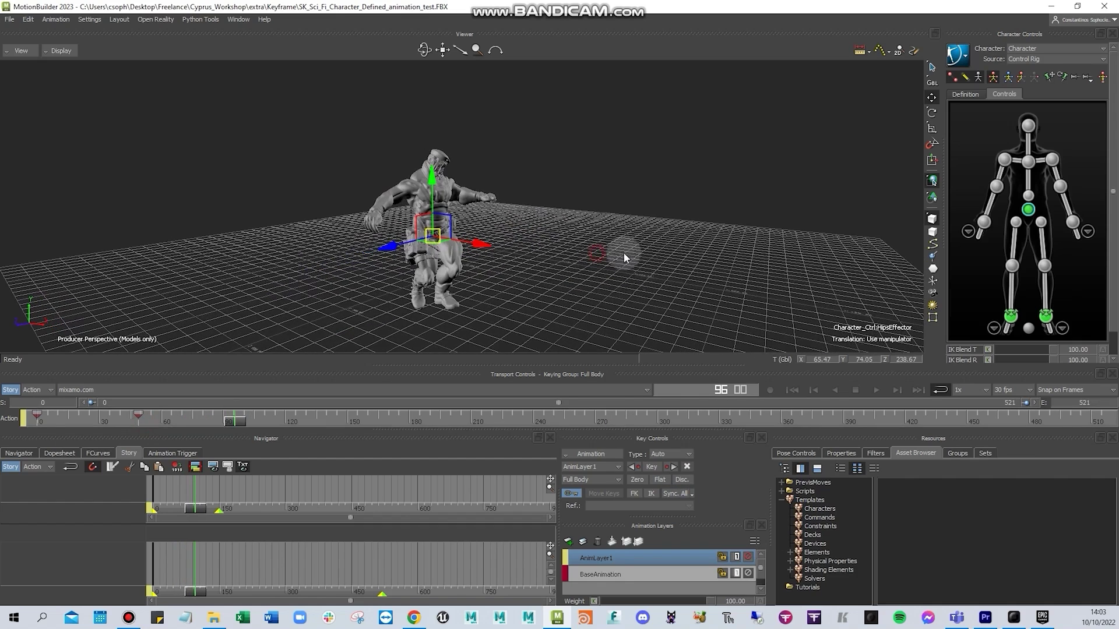
left_click(640, 484)
left_click(37, 417)
key("ctrl+space")
left_click_drag(547, 250, 593, 250, "ctrl+shift")
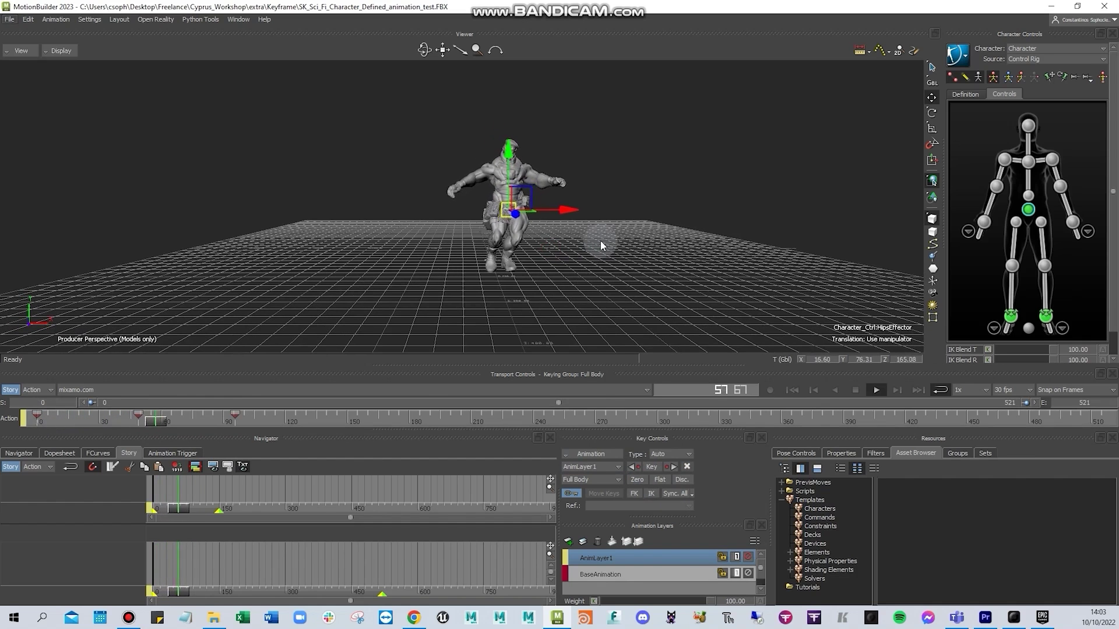
- Lower the hips at about frame 170 and set a zero key at about frame 220
left_click_drag(306, 416, 394, 422)
left_click_drag(684, 147, 670, 244)
left_click_drag(401, 421, 492, 423)
left_click(640, 481)
- Play the walk to review both crouches, deselect the hips and scrub to frame 42
key("ctrl+space")
left_click_drag(754, 235, 736, 232, "ctrl+shift")
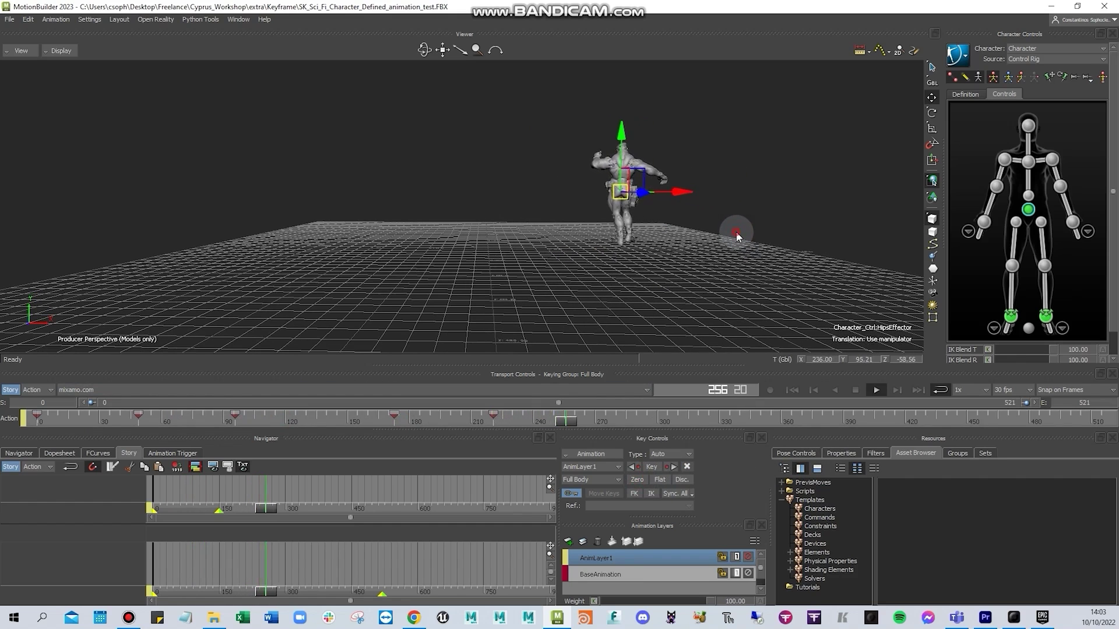
left_click(736, 234)
key("ctrl+space")
left_click_drag(54, 422, 125, 419)
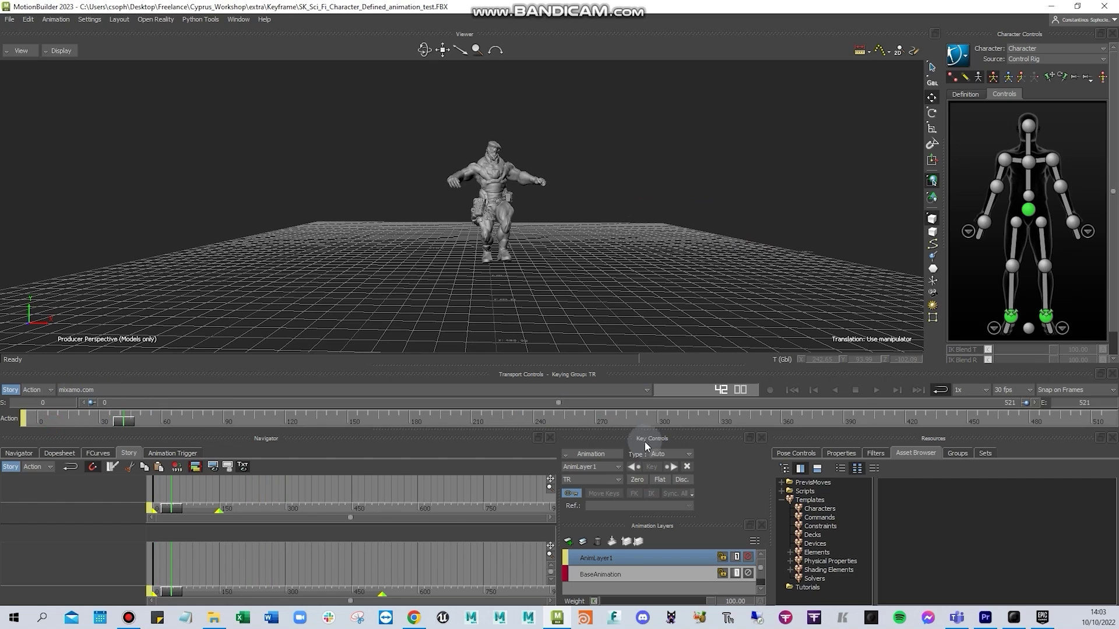
- Select the chest-origin effector, copy its key from frame 49 to frame 73 to hold the crouch, and flatten the frame 49 key
left_click(641, 479)
left_click(1027, 197)
left_click_drag(119, 402, 141, 418)
left_click(643, 494)
left_click(139, 415)
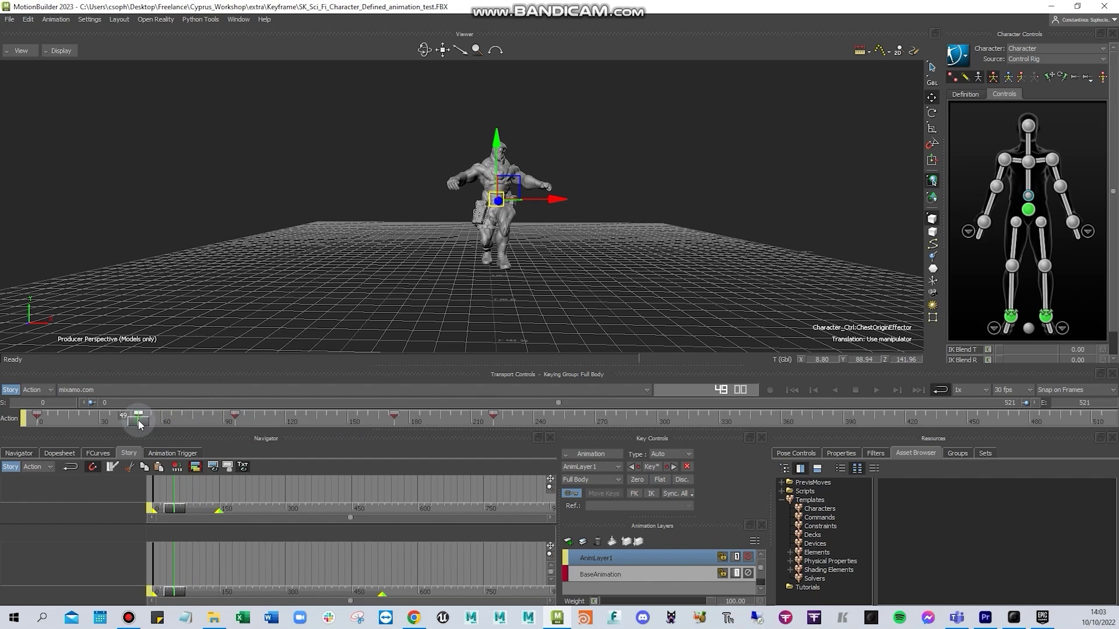
left_click_drag(141, 421, 191, 427)
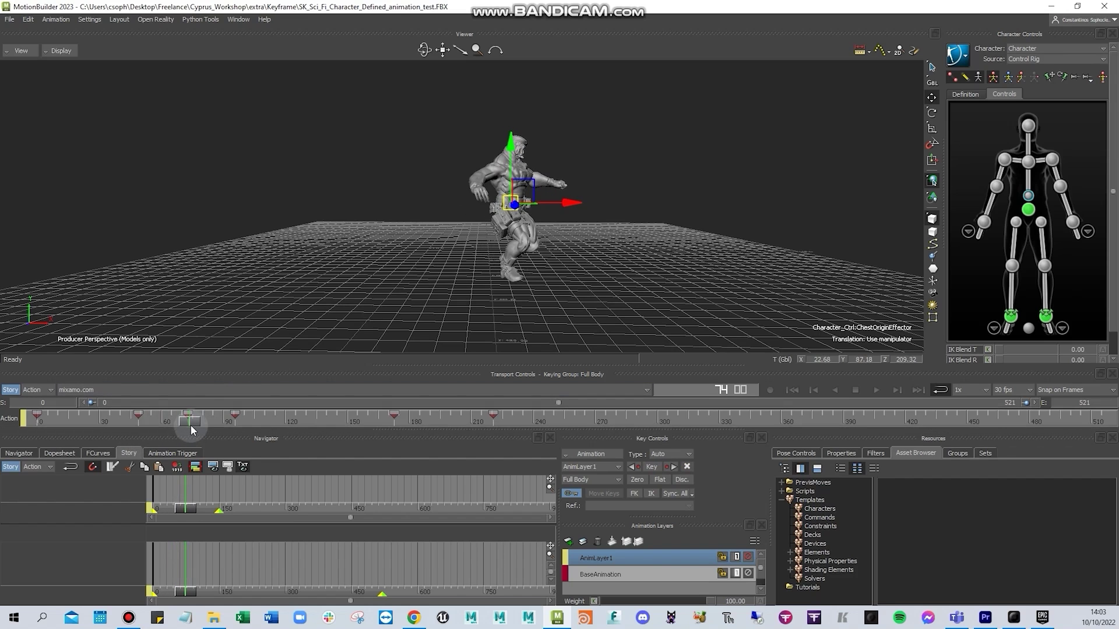
left_click(188, 425)
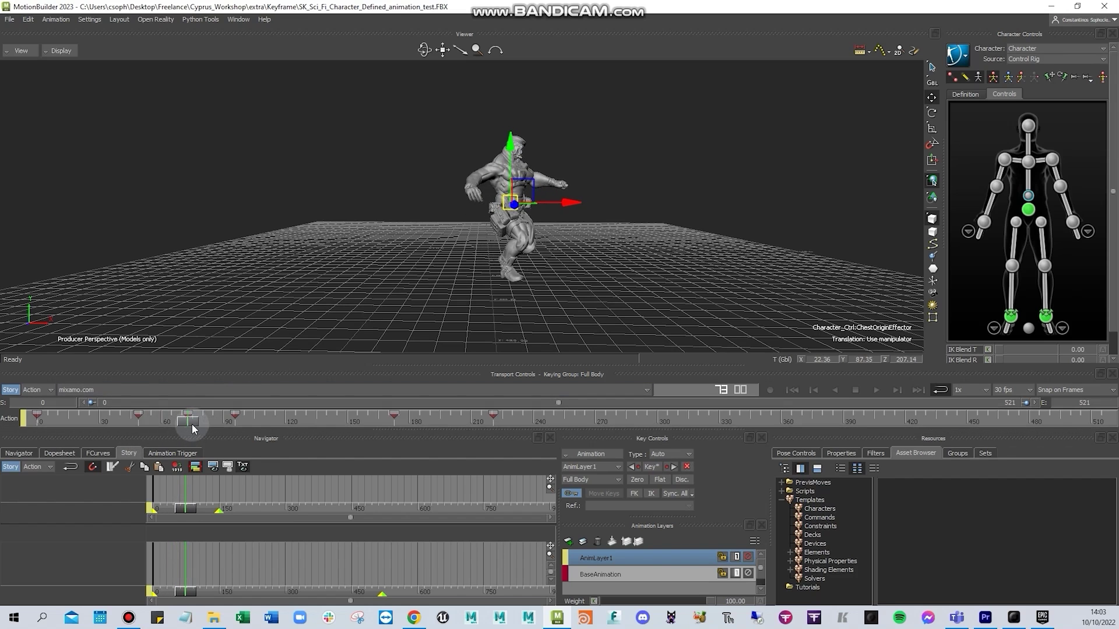
key("alt+Left")
left_click(655, 480)
- Open the chest-origin effector's FCurves and frame its rotation curves, followed by its translation curves
left_click(97, 453)
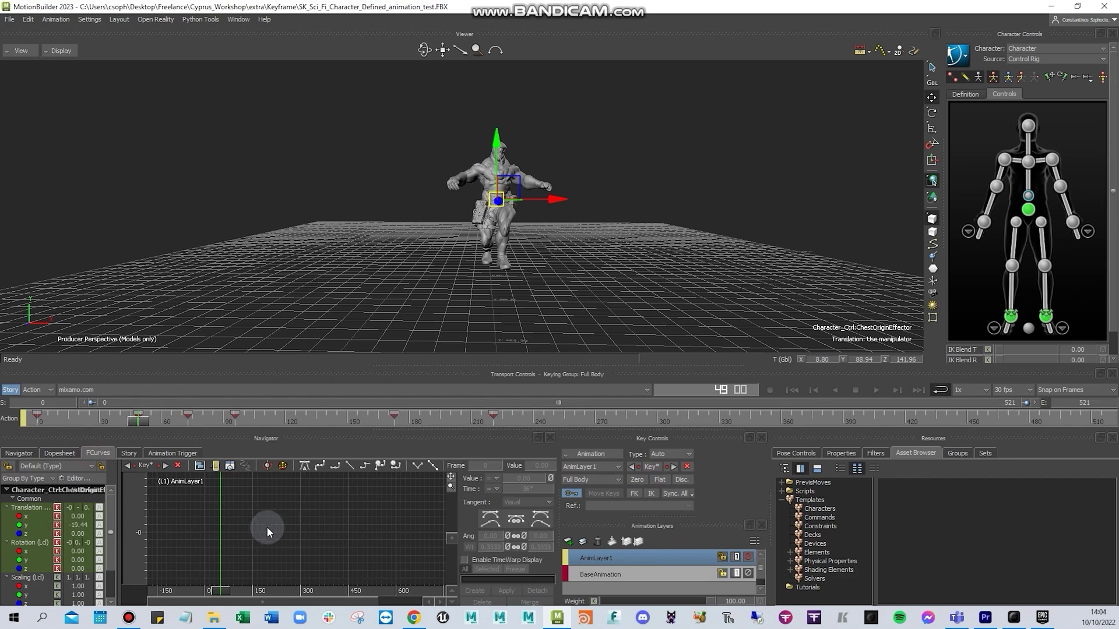
left_click(31, 540)
key("a")
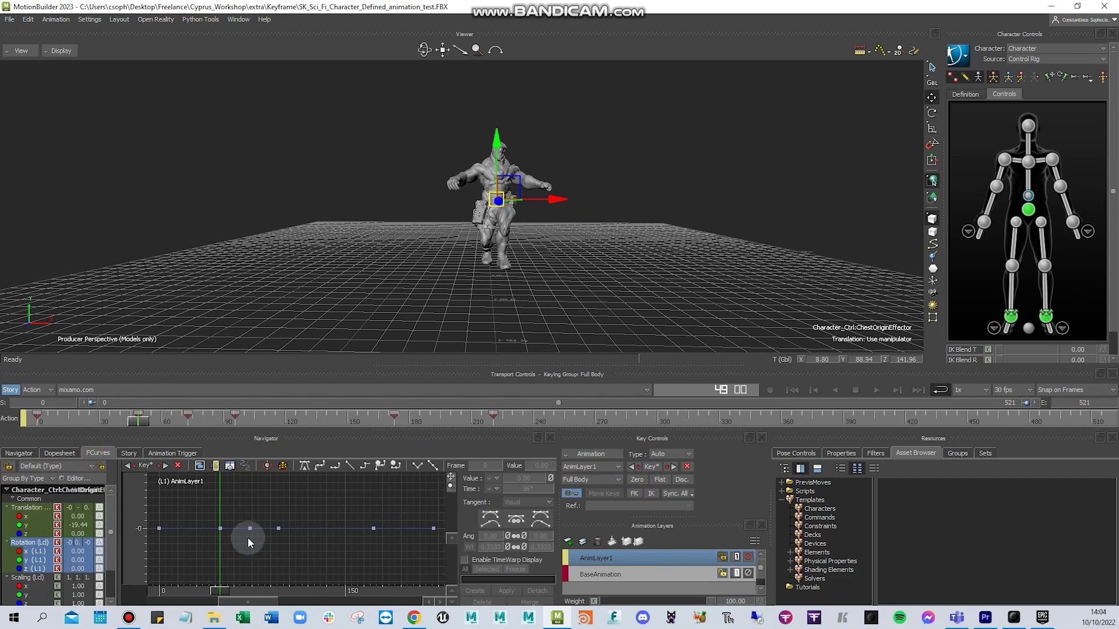
left_click(30, 507)
key("a")
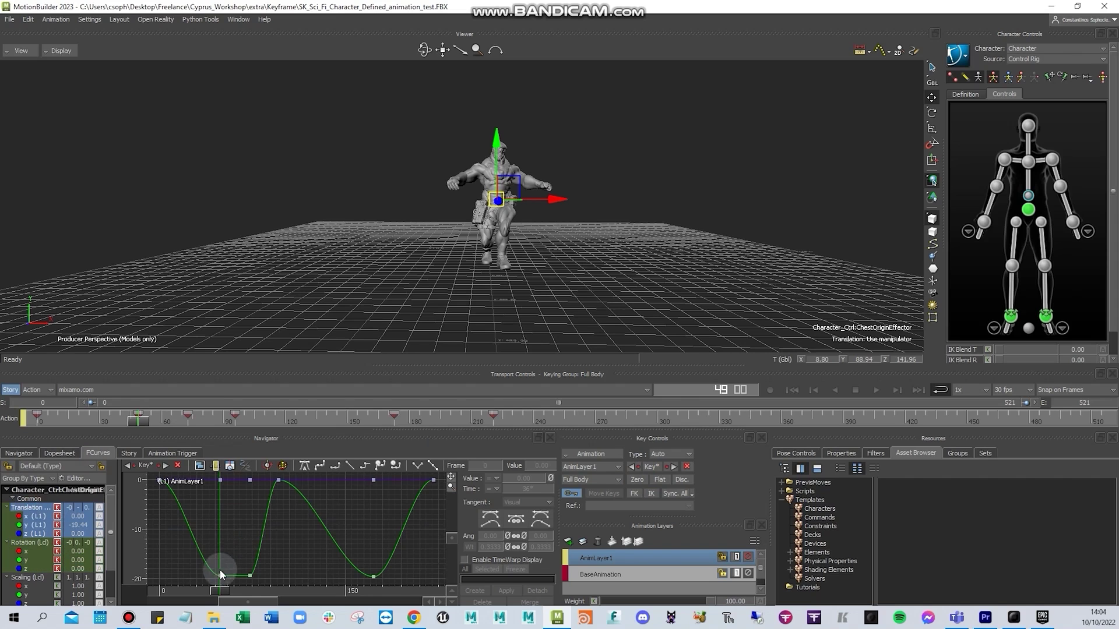
- Examine the flat part of the chest-origin translation curve between its two low keys, deselect the effector and play the walk
middle_click_drag(268, 568, 309, 529, "alt")
right_click_drag(309, 529, 243, 561, "alt")
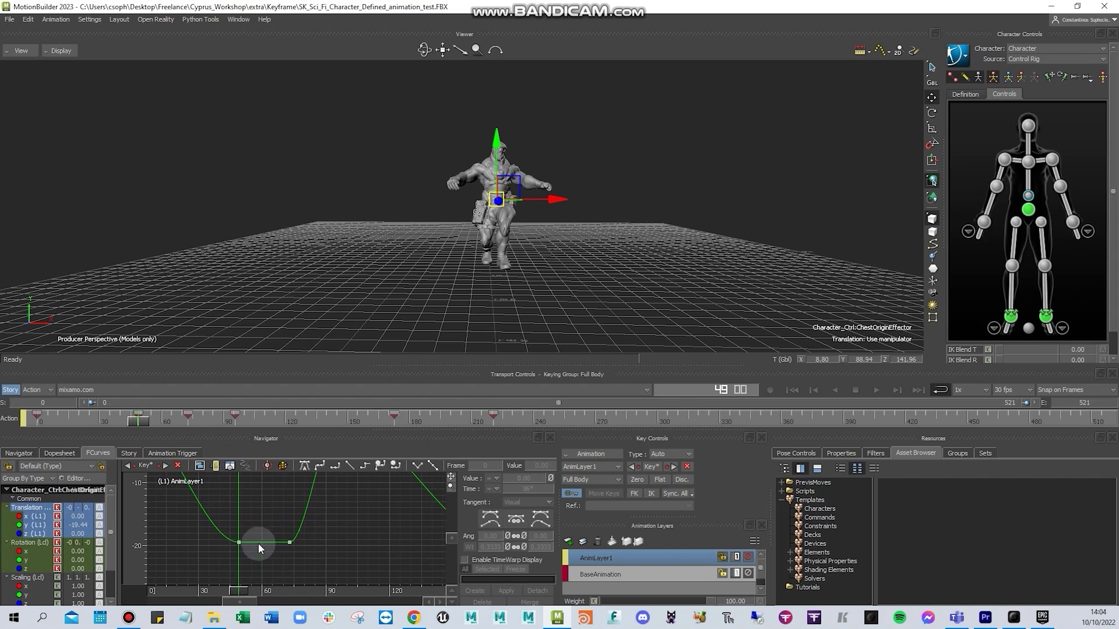
key("space")
left_click(669, 188)
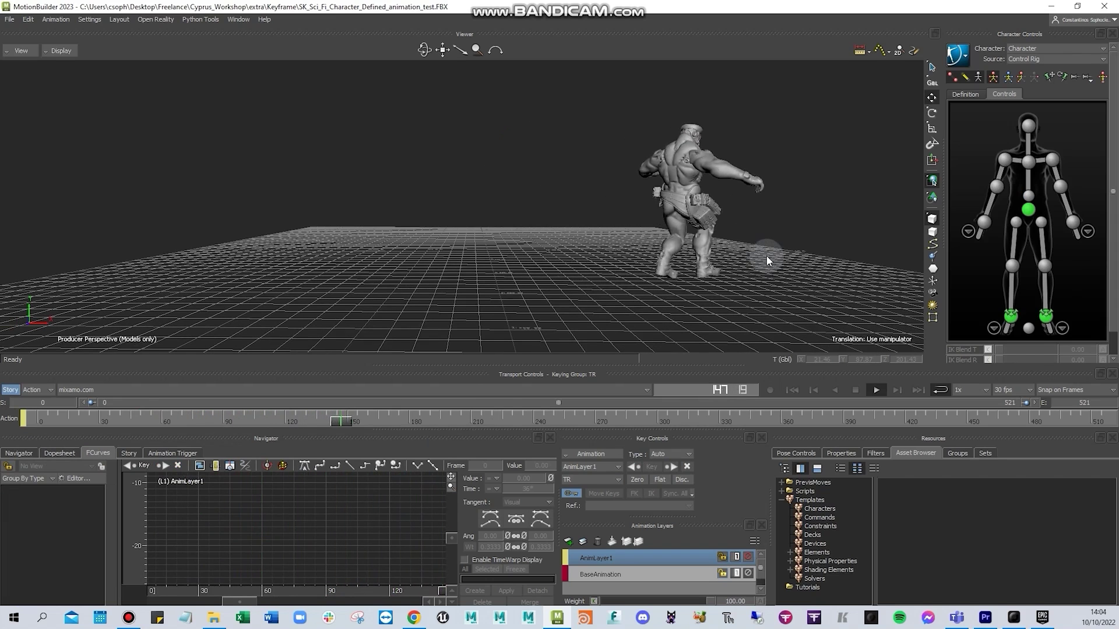
key("space")
left_click(604, 539)
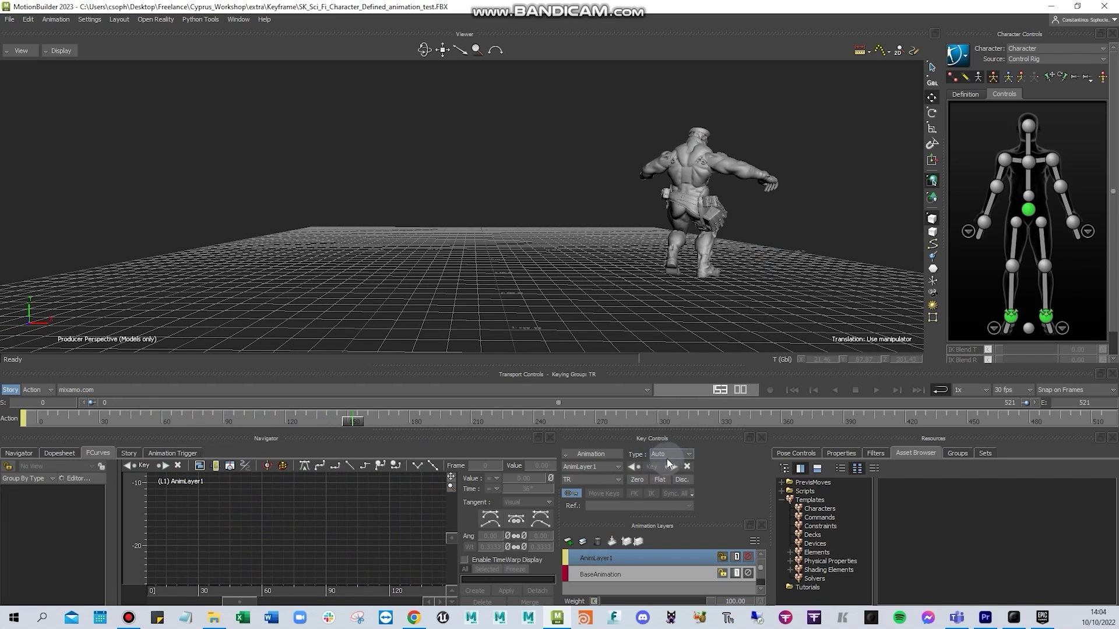
- Store the character's pose at frame 0 in the Pose Controls with the hips effector selected
left_click(786, 449)
left_click_drag(64, 418, 36, 417)
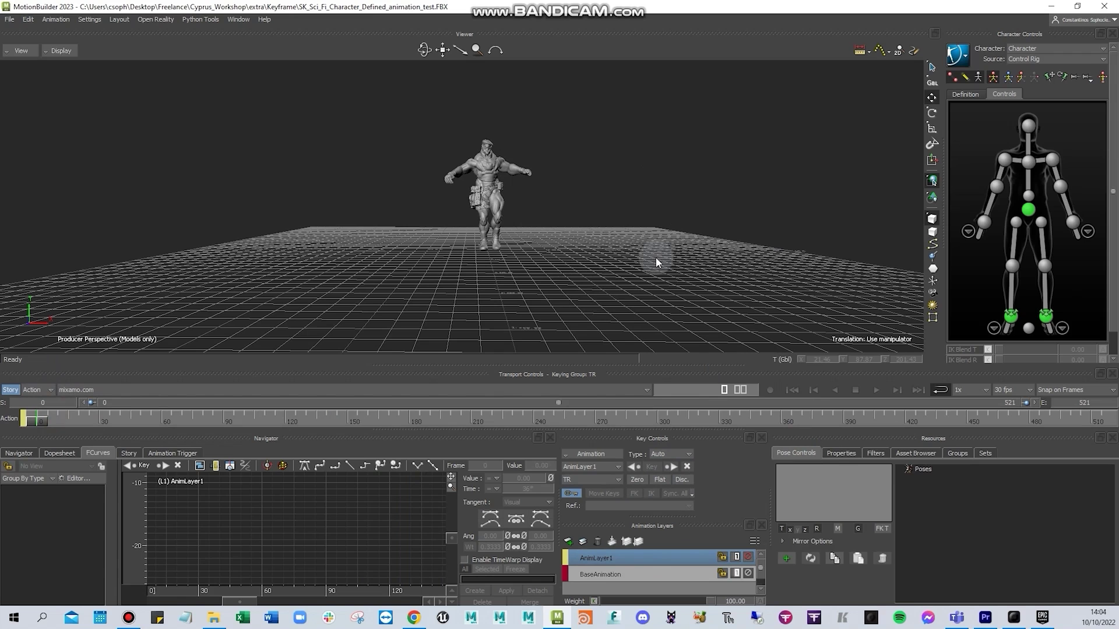
scroll(684, 202, "up", 4)
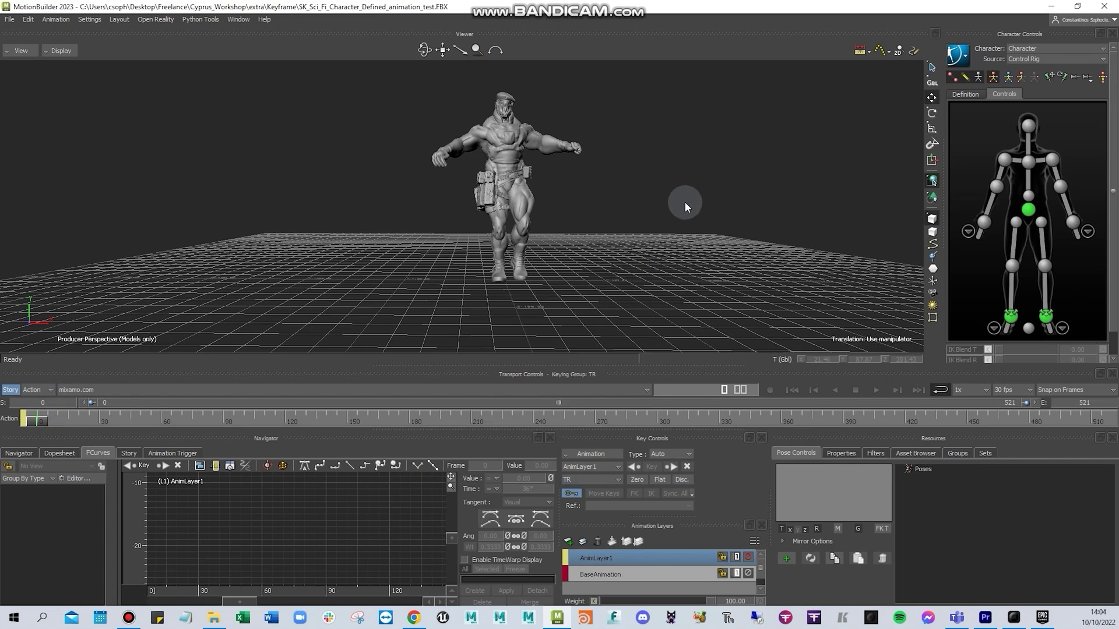
left_click(1028, 211)
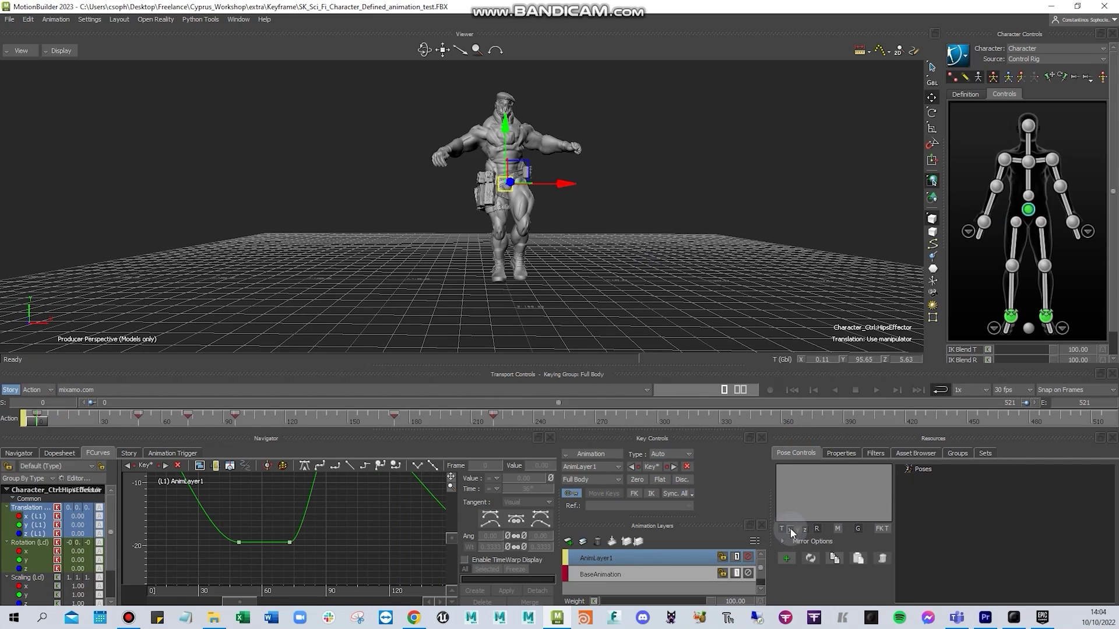
left_click(811, 558)
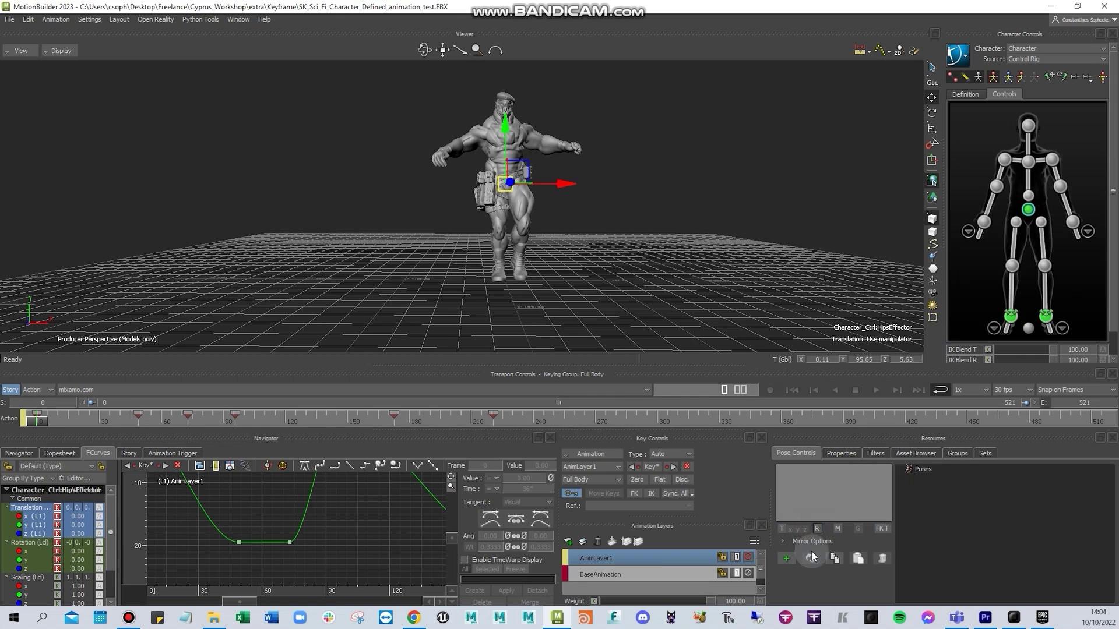
left_click(786, 558)
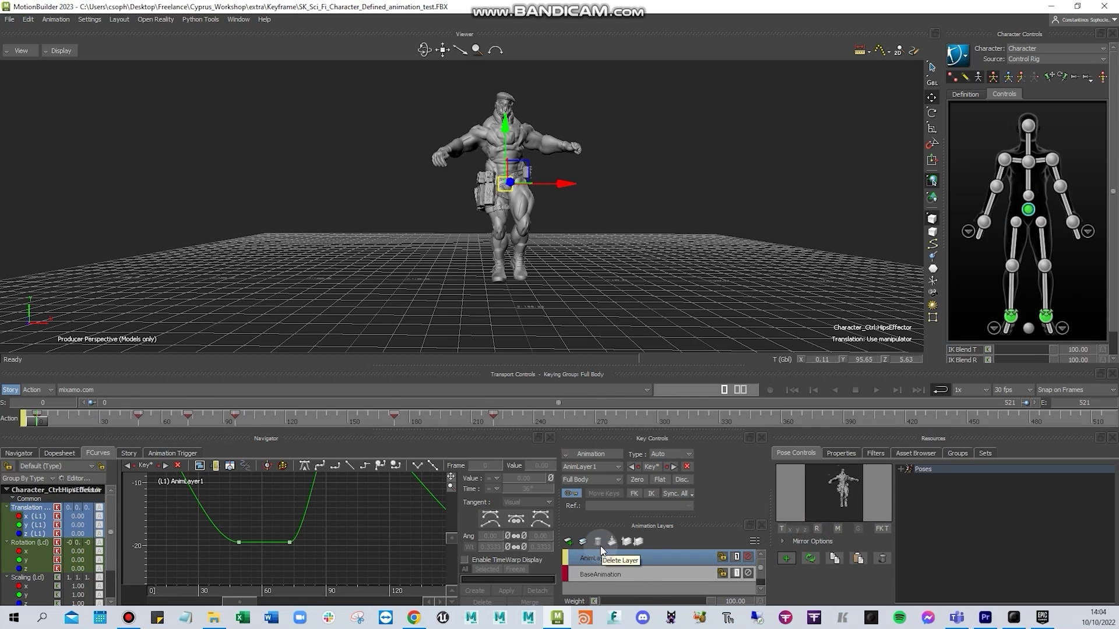
- Move the hips down and rotate them into a leaning crouch, and key the altered pose at frame 0
left_click_drag(504, 186, 533, 163)
key("r")
left_click_drag(496, 216, 353, 260)
left_click(36, 422)
mouse_move(50, 422)
left_mouse_down()
mouse_move(565, 431)
mouse_move(1112, 420)
mouse_move(38, 429)
left_mouse_up()
key("k")
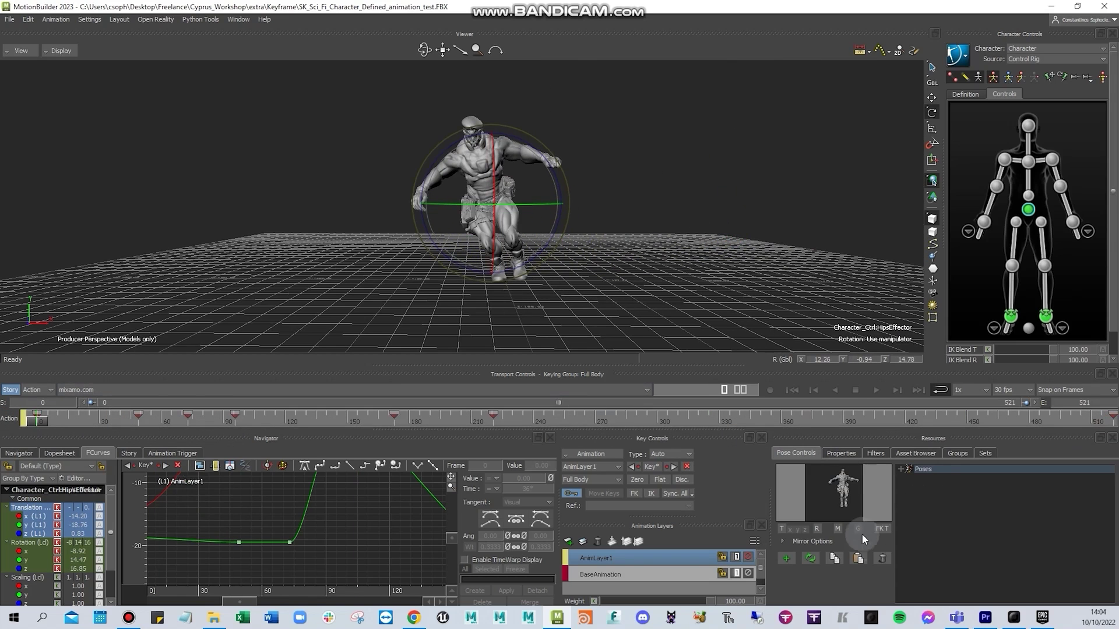
- Paste the stored pose onto the character at frame 0, check the last key and play the start of the walk
left_click(859, 558)
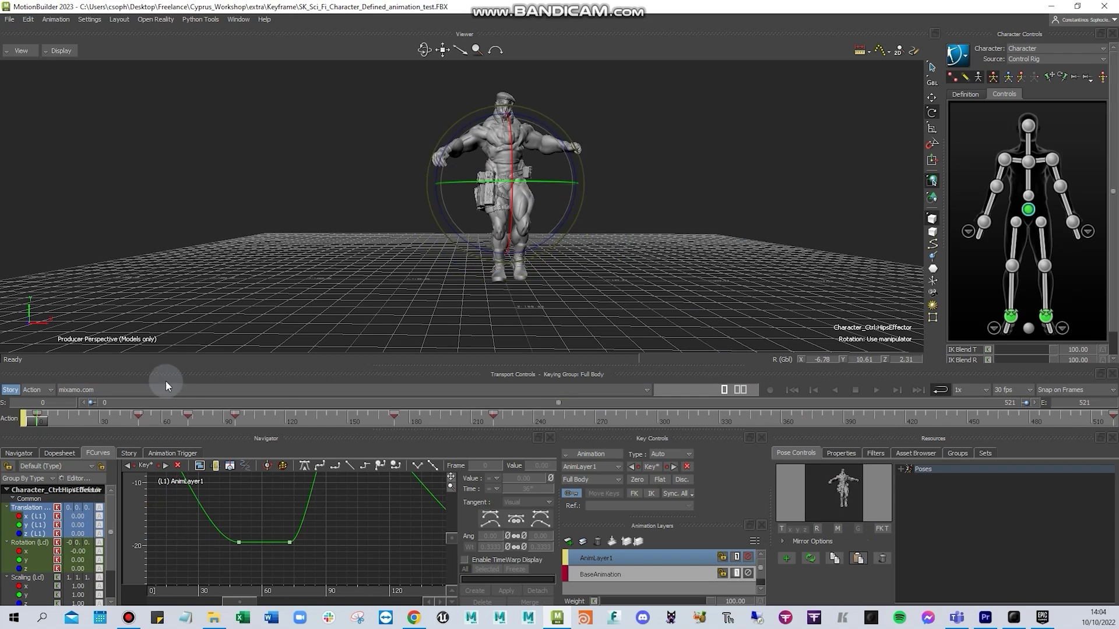
left_click(1110, 421)
left_click_drag(1111, 421, 36, 421)
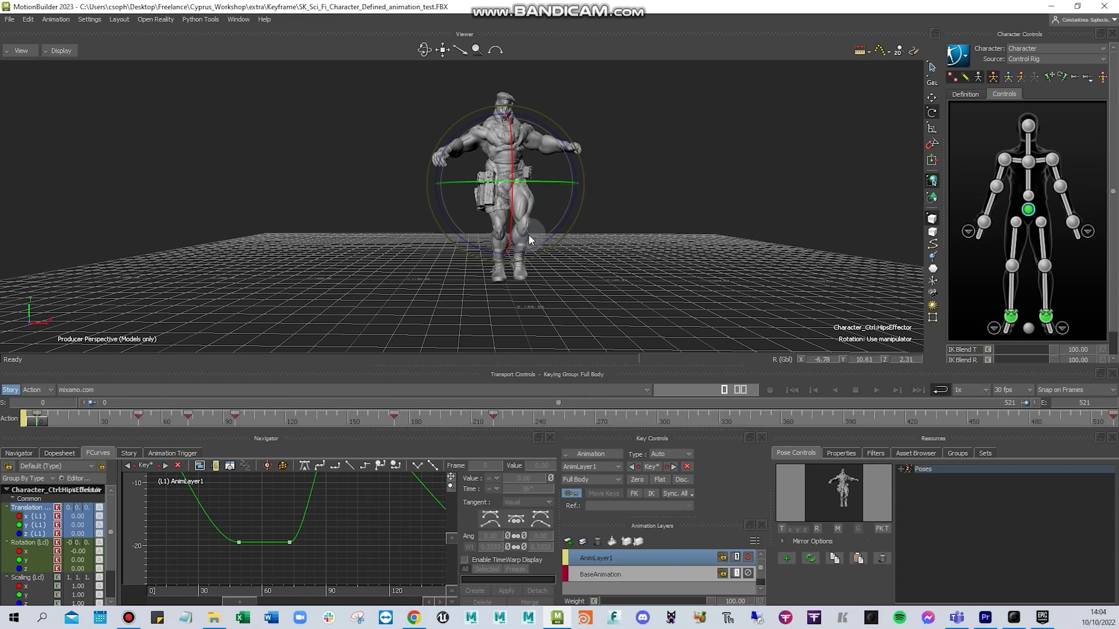
key("space")
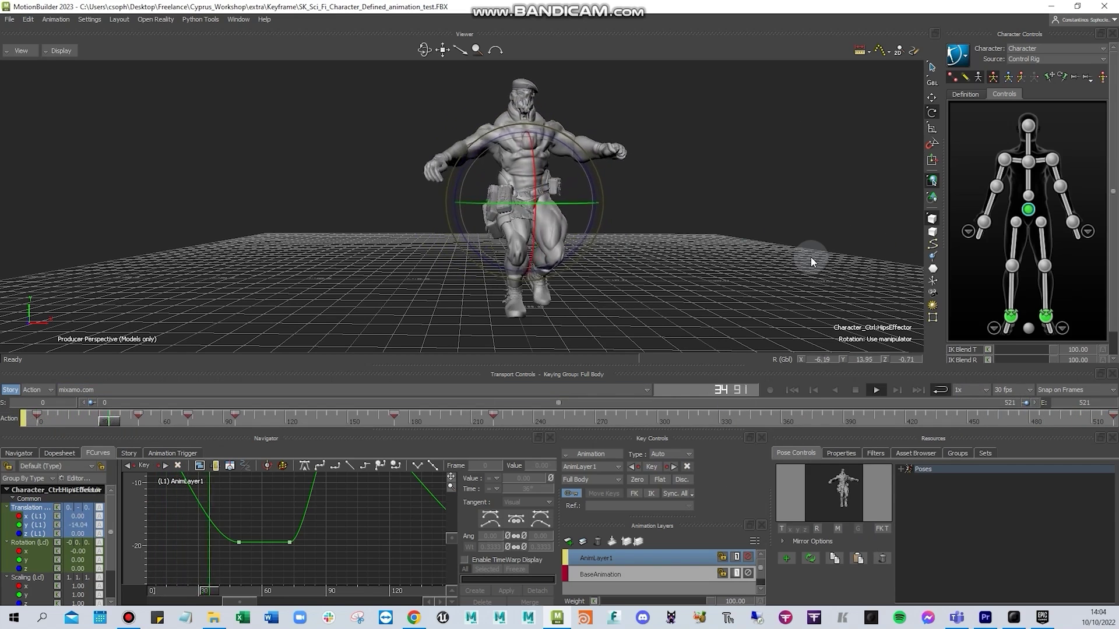
left_click(37, 413)
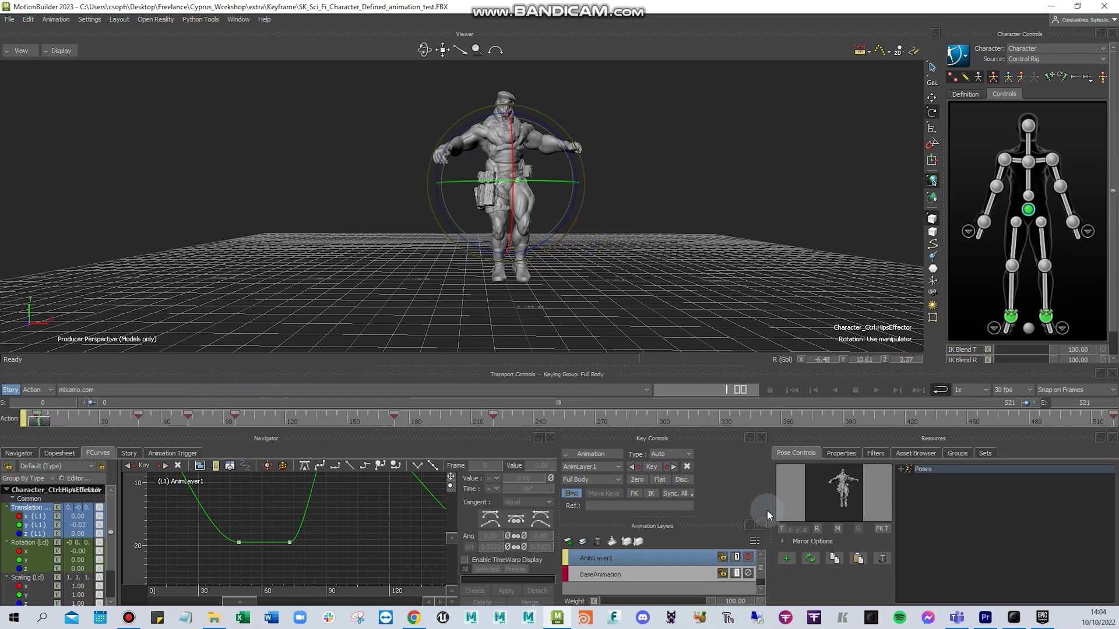
- Reveal the stored Character Pose, paste it at frame 0 with mirroring on, and switch mirroring off
left_click(900, 470)
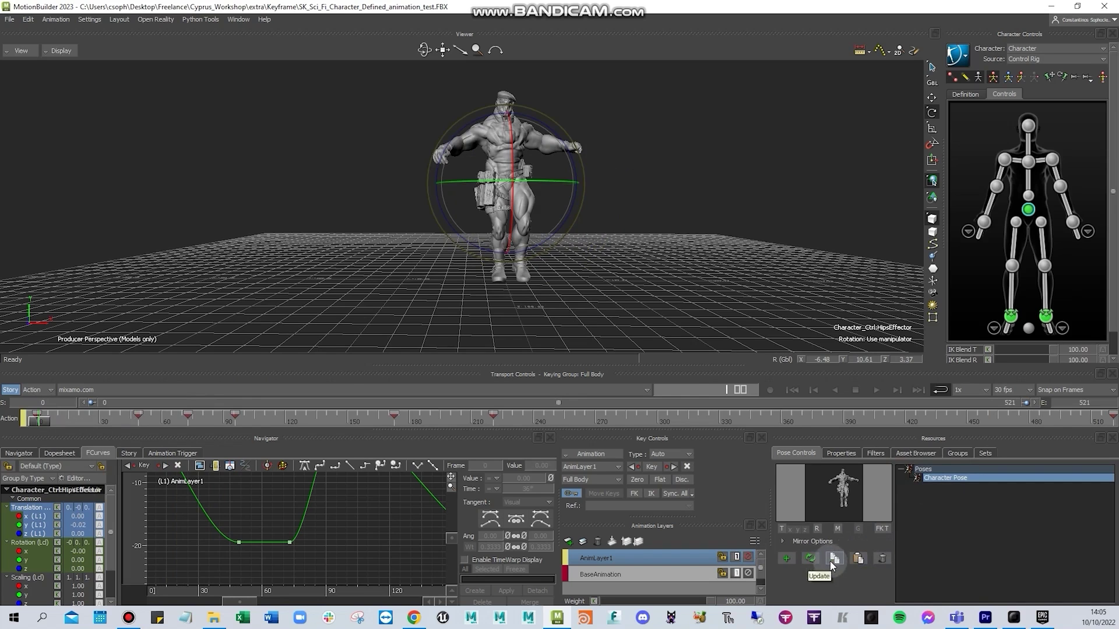
left_click(838, 529)
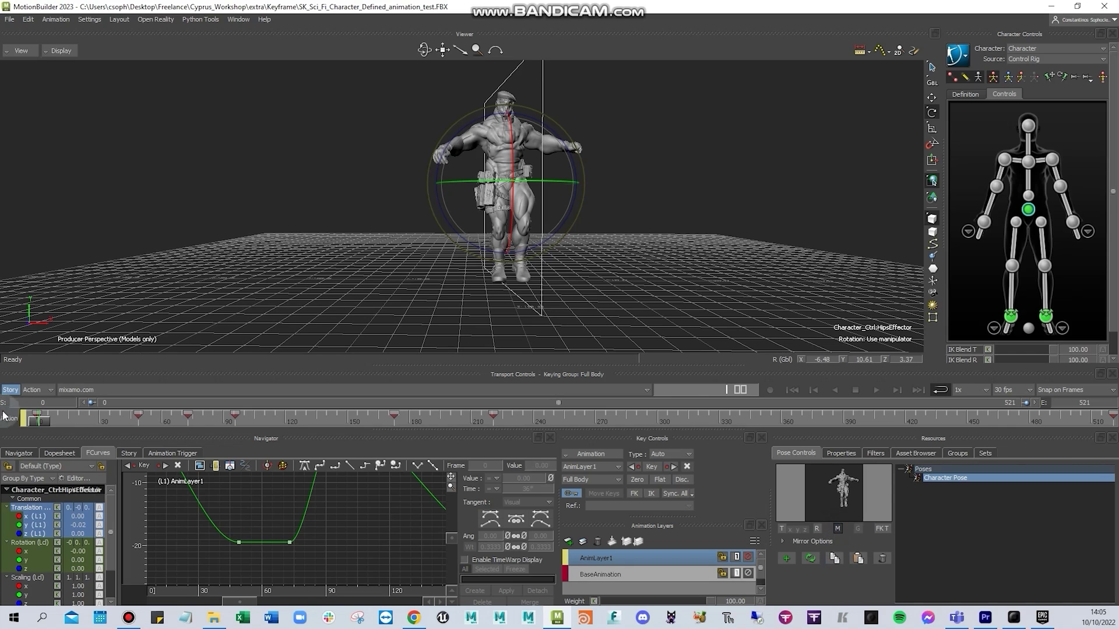
left_click(27, 424)
left_click(857, 558)
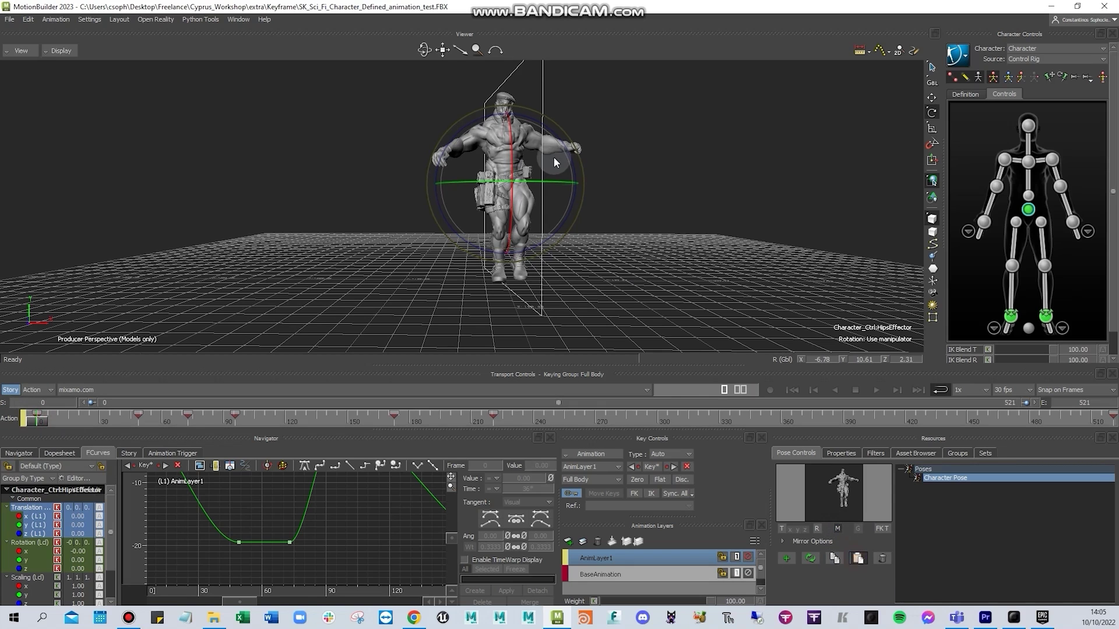
left_click(859, 559)
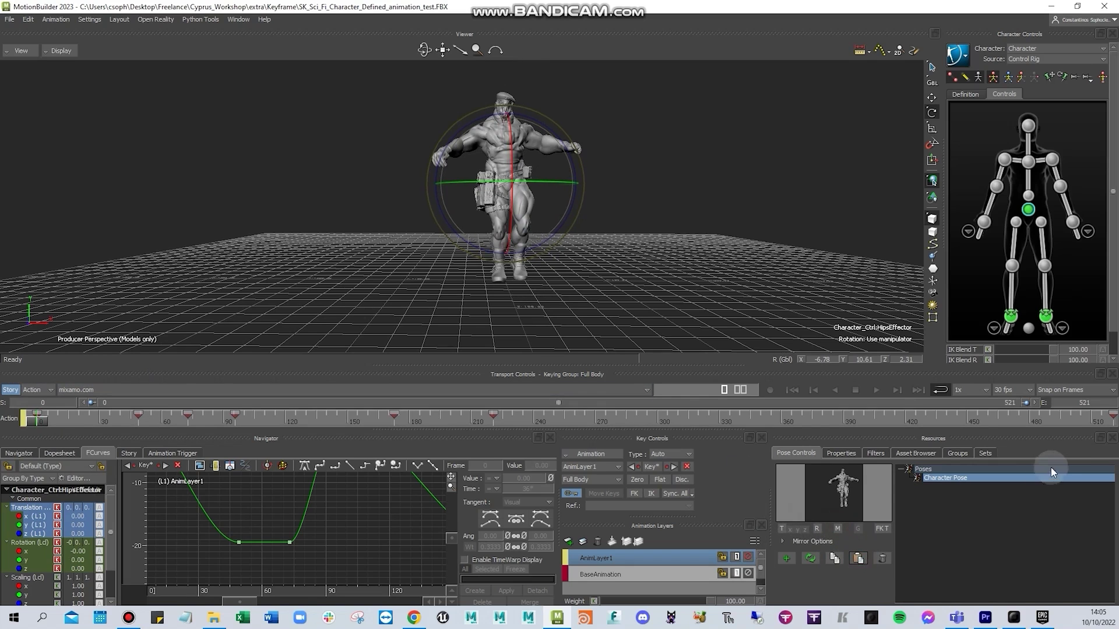
- Delete AnimLayer1 and expand the hips effector's Translation and Rotation properties into their separate axes
left_click(841, 452)
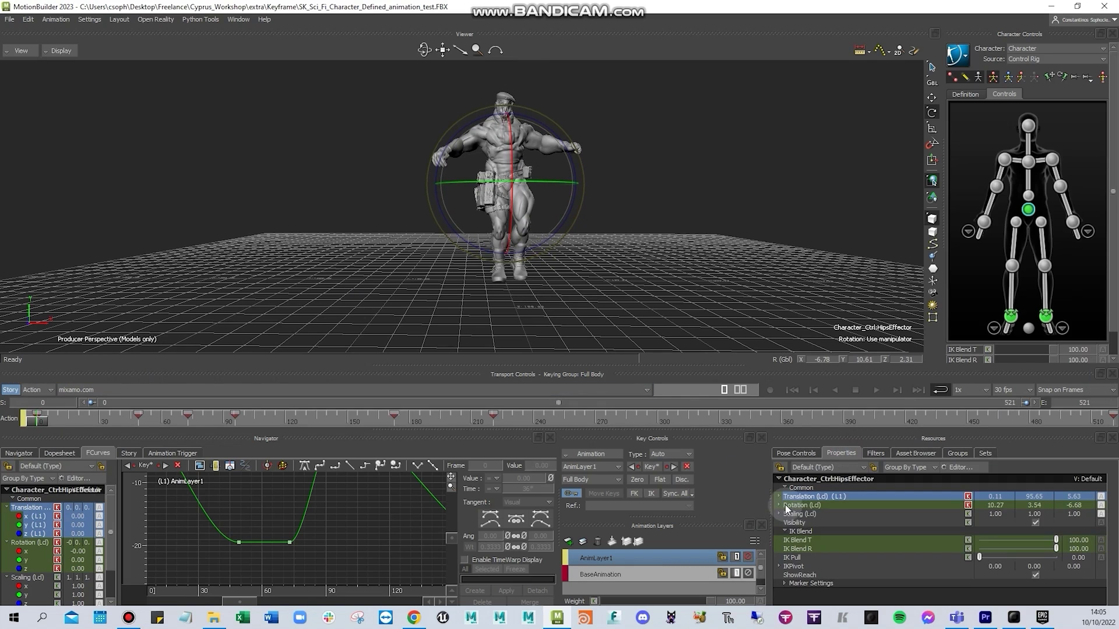
left_click(596, 542)
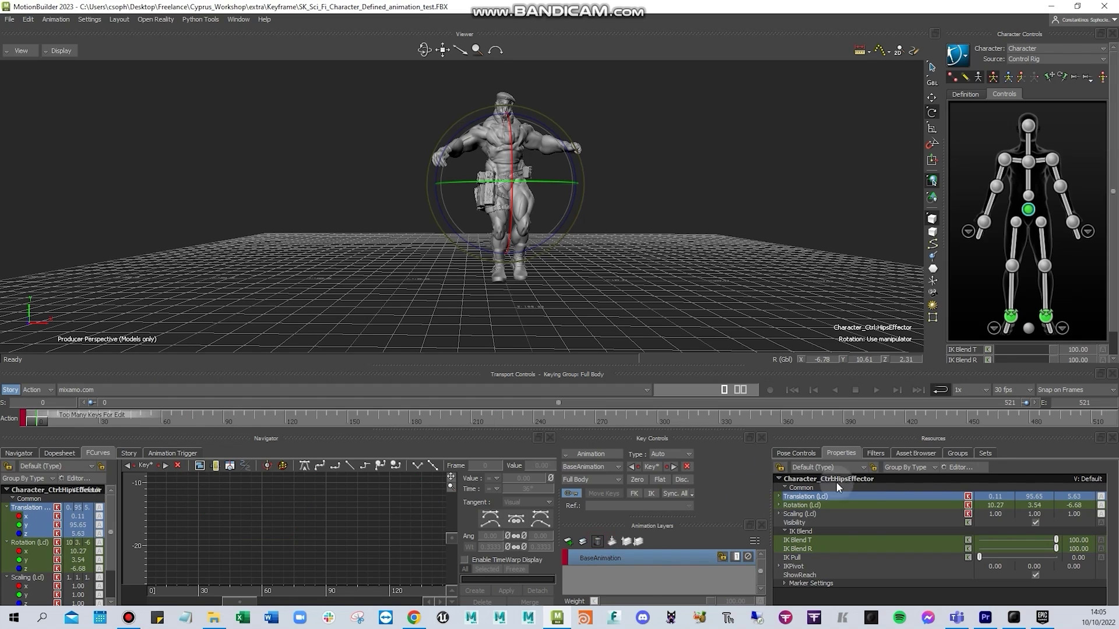
left_click(781, 498)
left_click(783, 522)
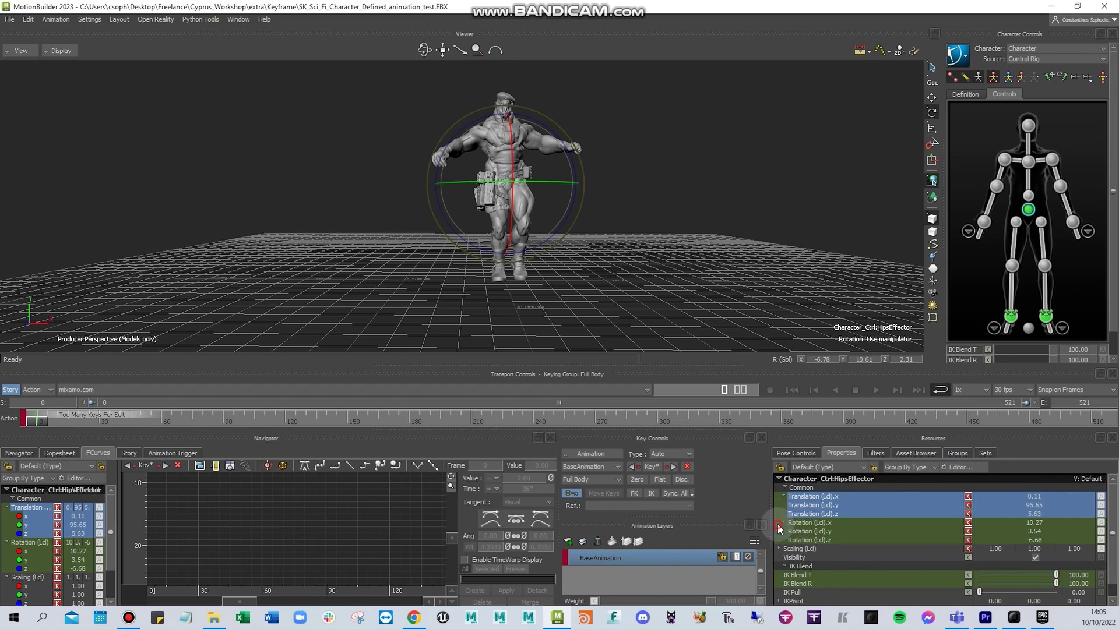
scroll(815, 554, "down", 1)
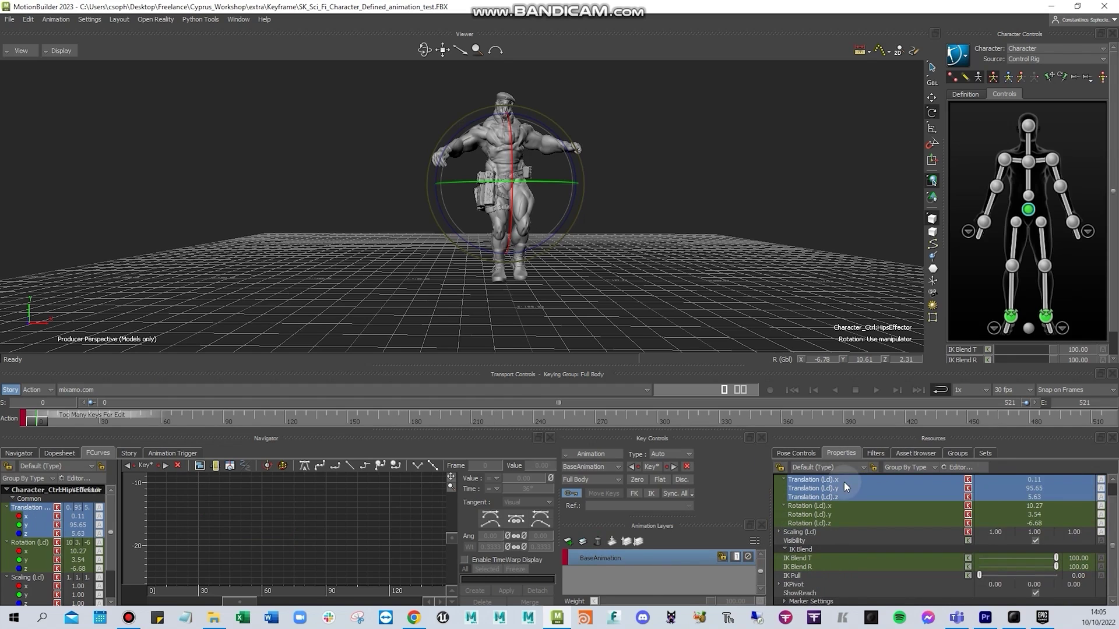
scroll(846, 485, "up", 1)
- Show the available filters, enlarge the lower editing area and open the Smooth filter's settings
left_click(885, 452)
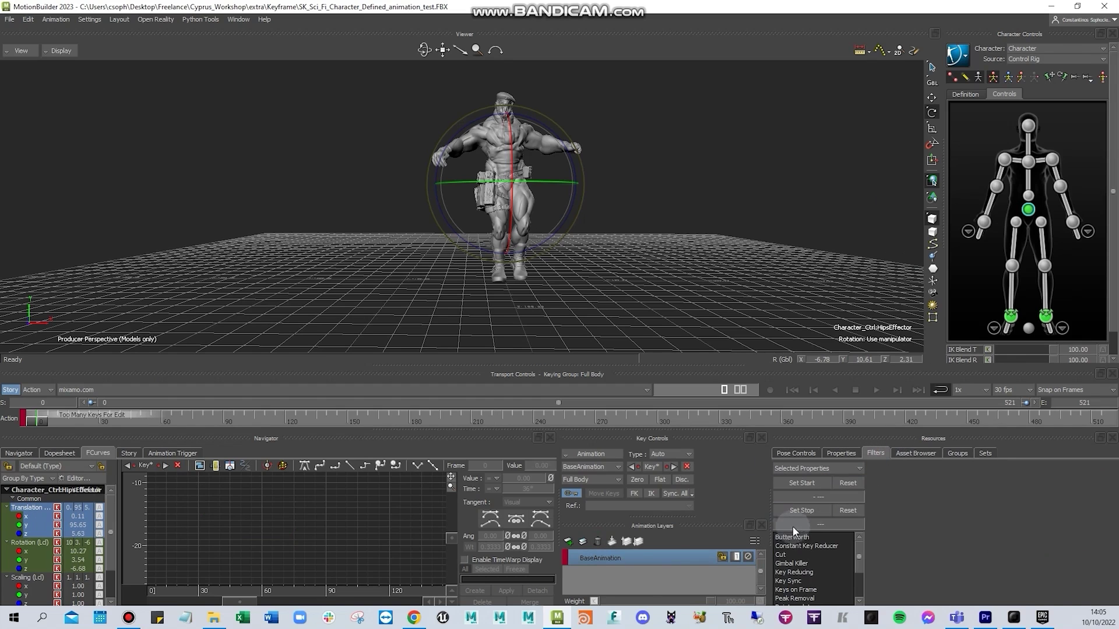
left_click_drag(818, 365, 818, 323)
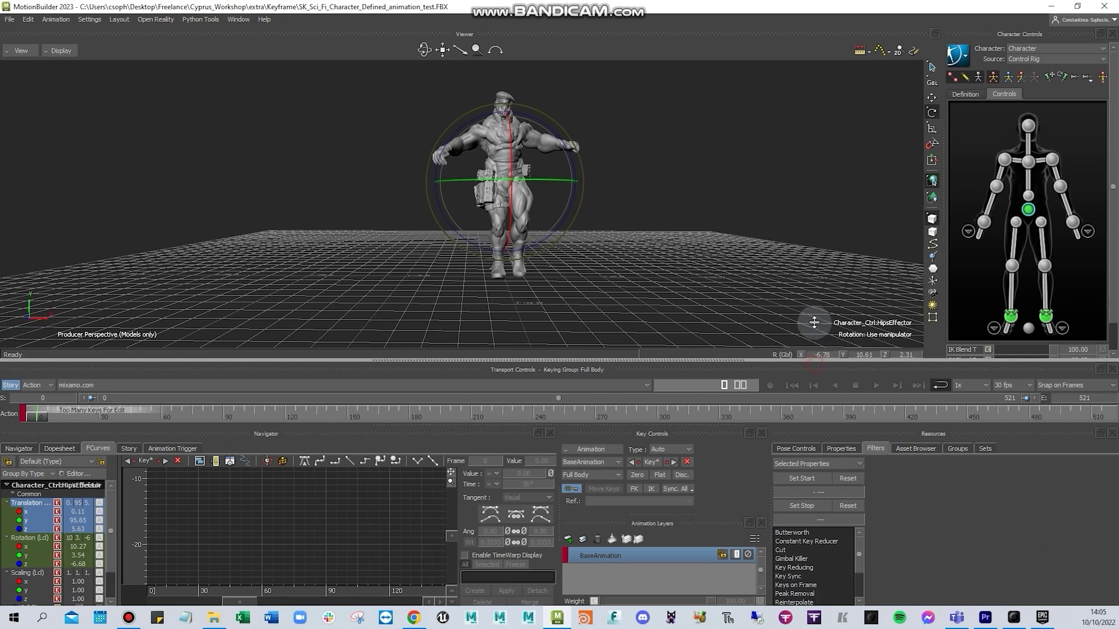
left_click(799, 582)
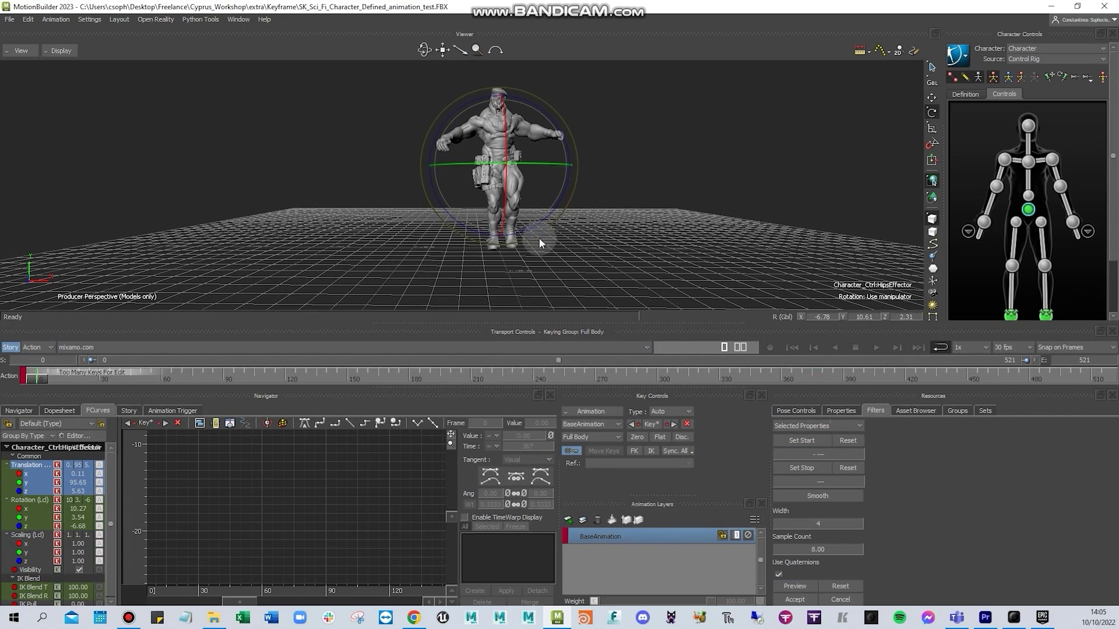
- Apply the Smooth filter to the hips effector's translation and rotation keys from frame 105 to 433
left_click(31, 465)
left_click(34, 500, "ctrl")
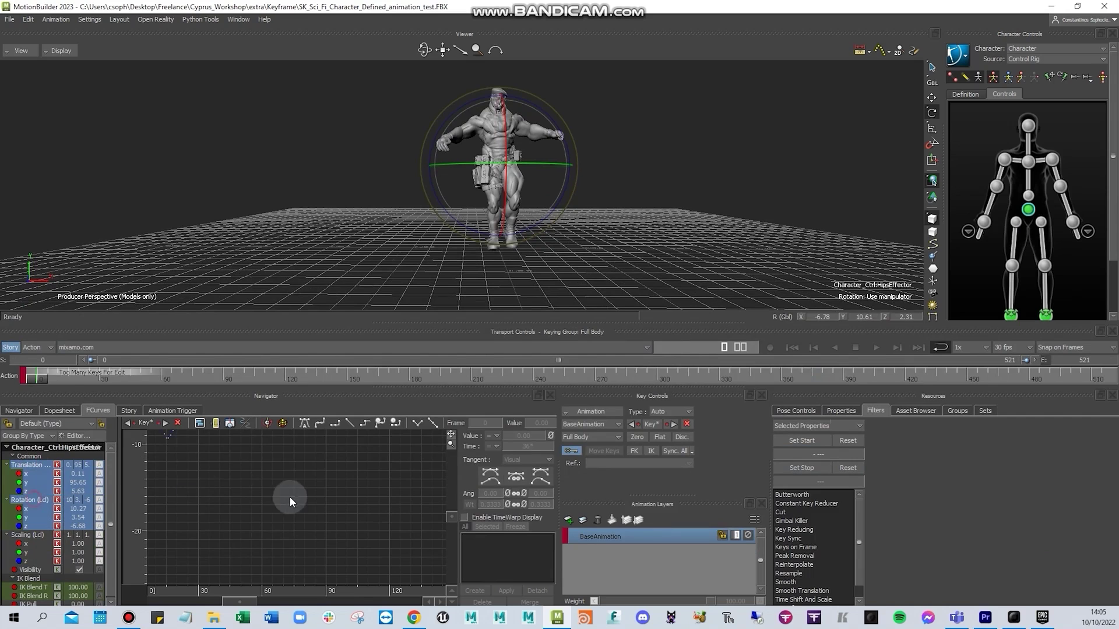
key("a")
left_click_drag(218, 456, 384, 578)
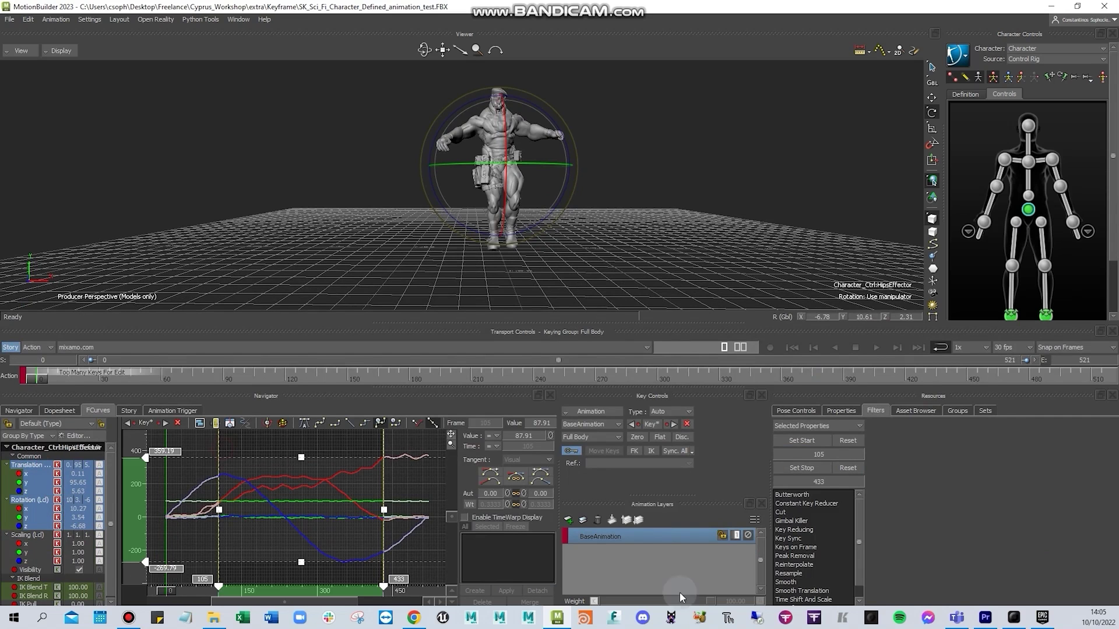
left_click(786, 581)
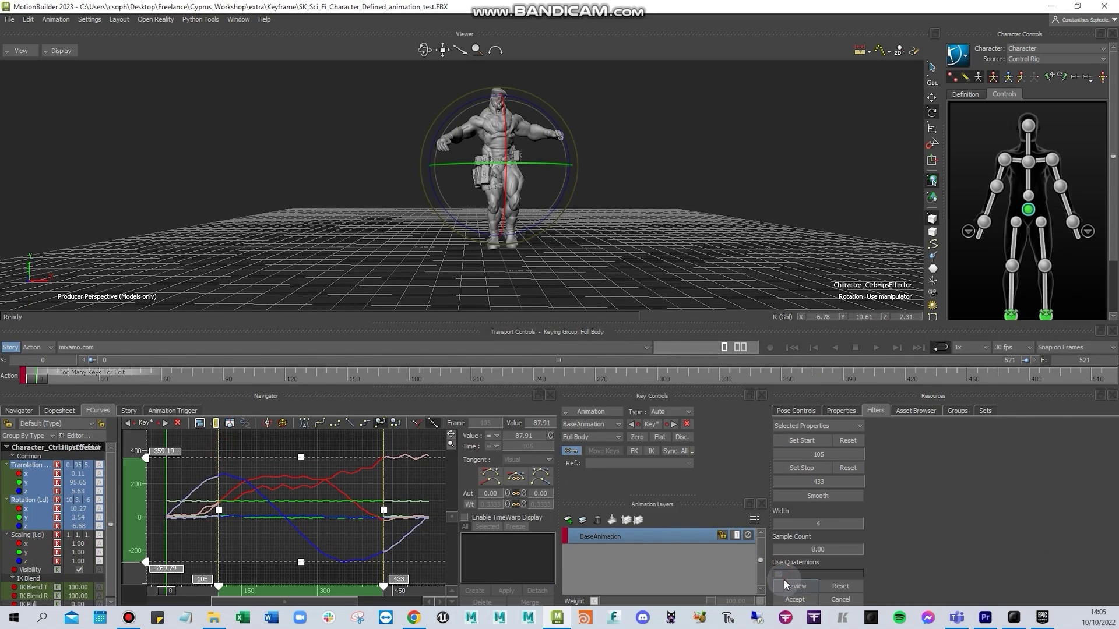
left_click(794, 600)
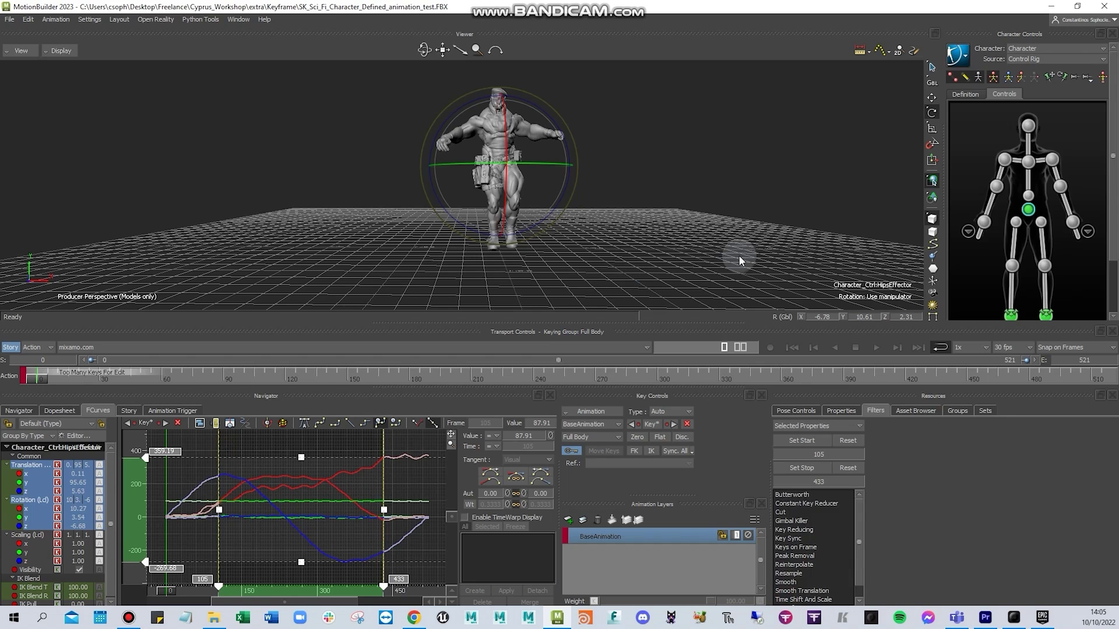
- View the constraint templates in the asset library, followed by the Groups and Sets, and deselect the hips at frame 0
left_click(925, 412)
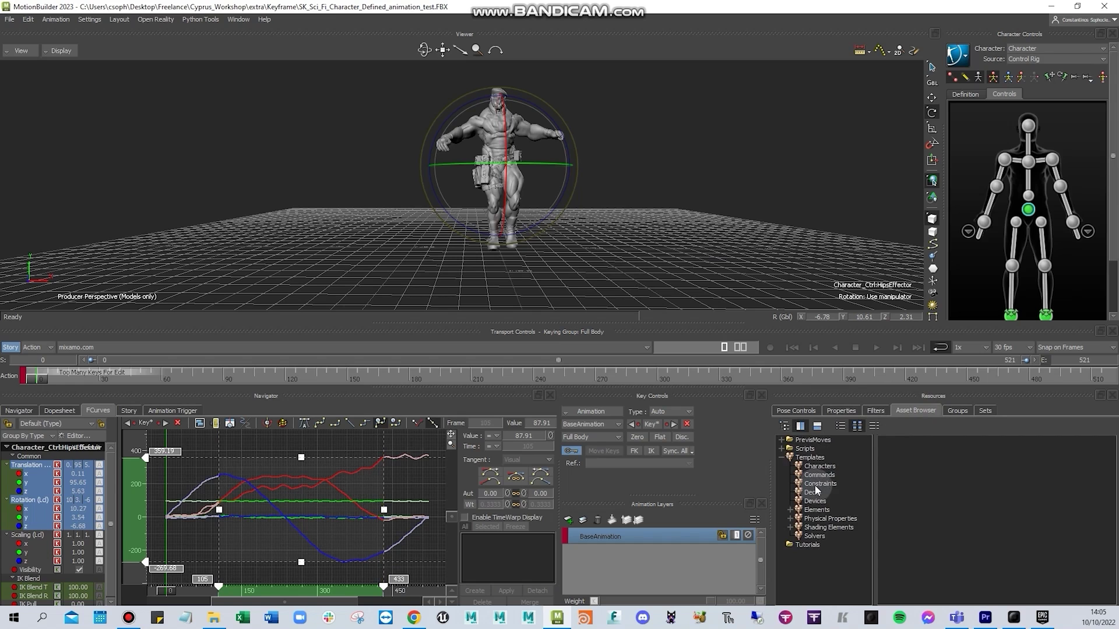
left_click(815, 484)
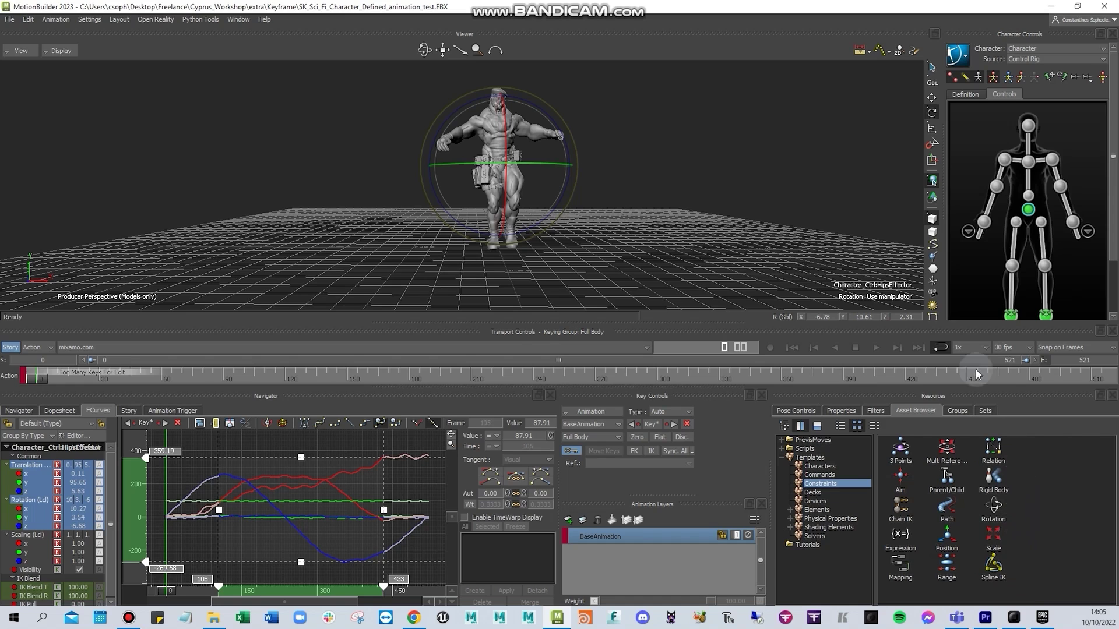
left_click(969, 411)
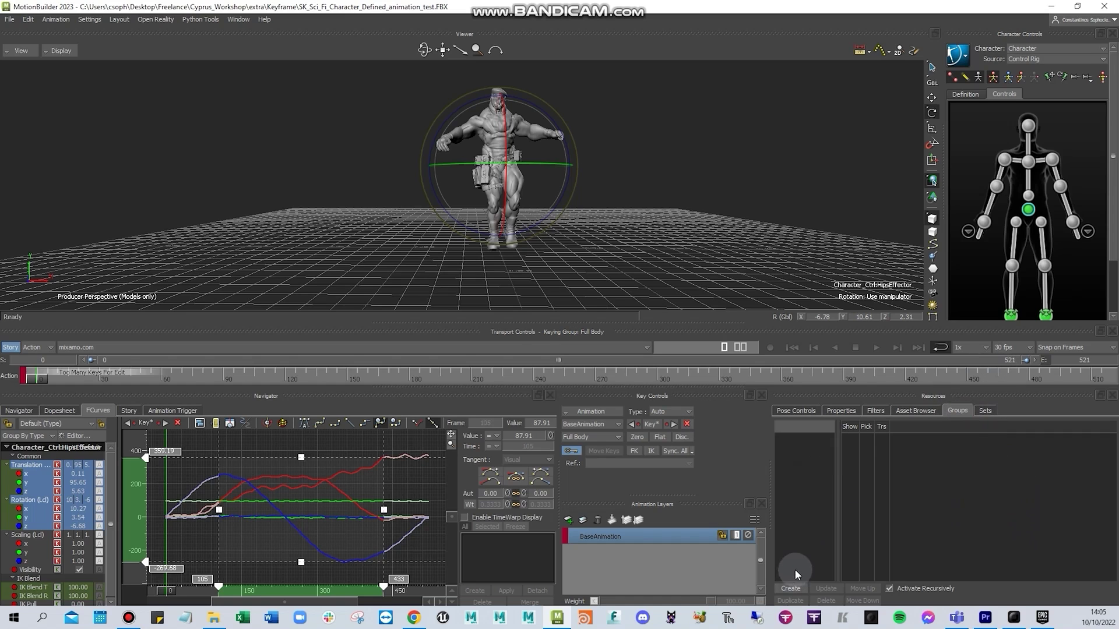
left_click(983, 411)
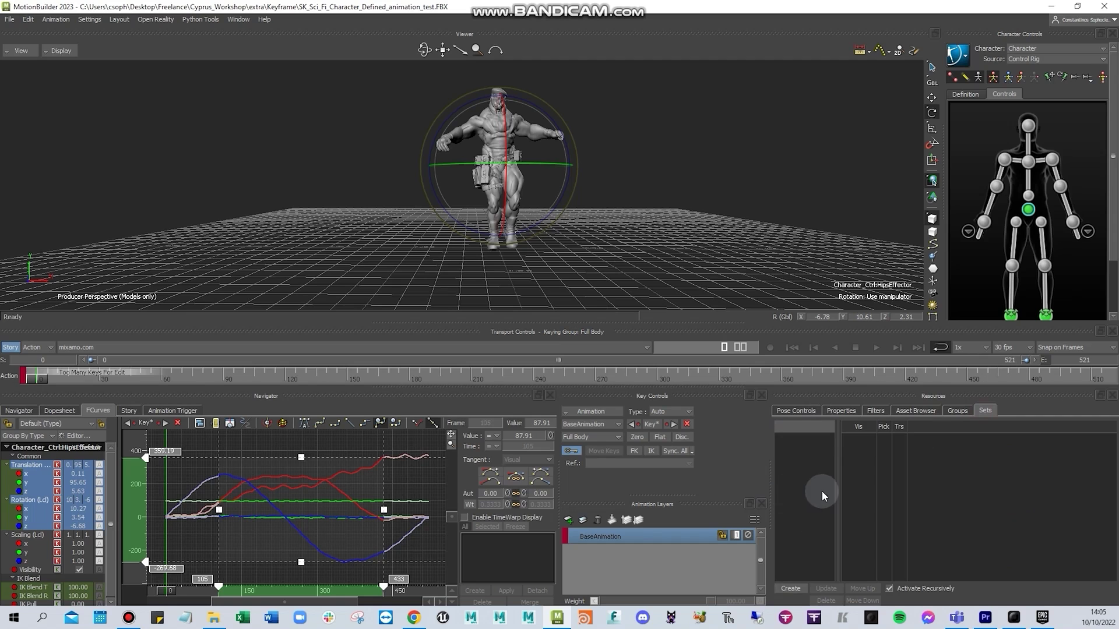
left_click(708, 198)
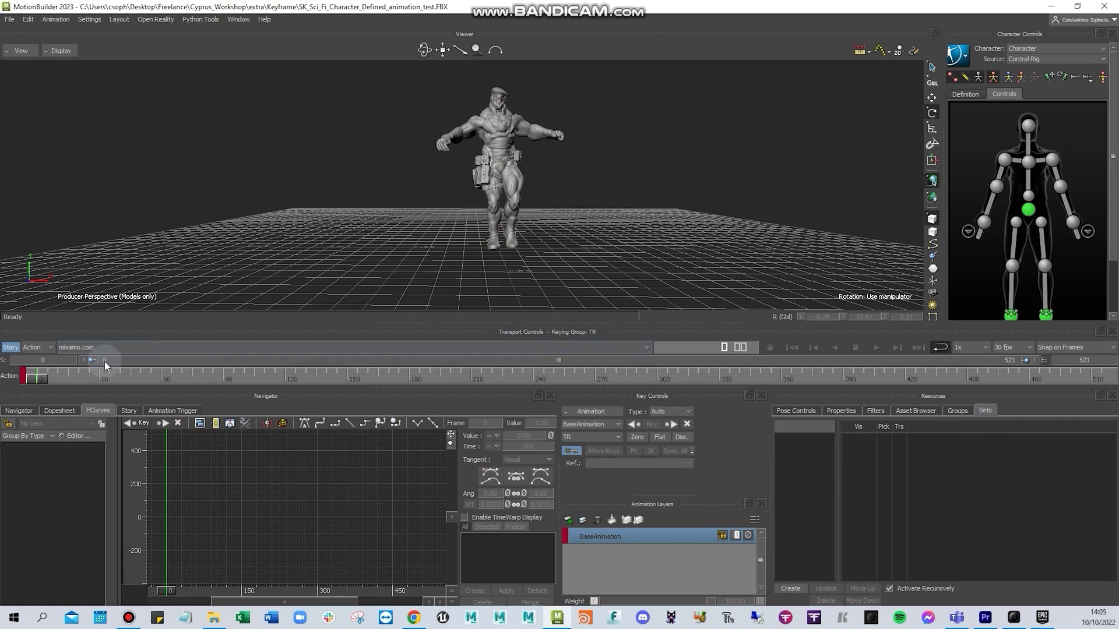
left_click_drag(54, 375, 32, 375)
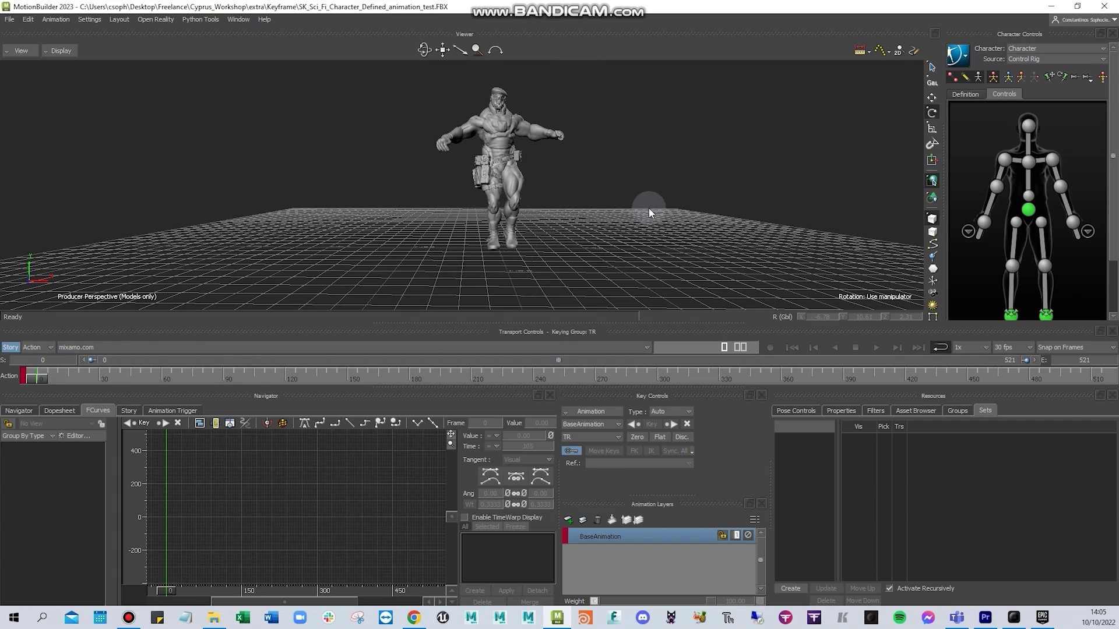